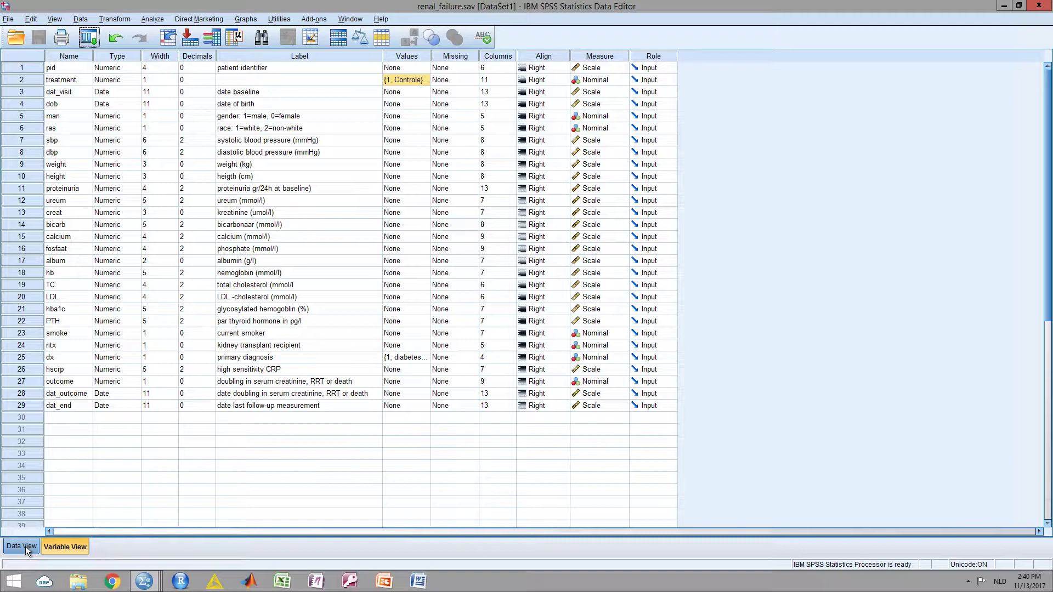
Step: Set up a Case Summaries report on renal_failure.sav that includes every variable from the patient identifier to the last follow-up date
click(38, 545)
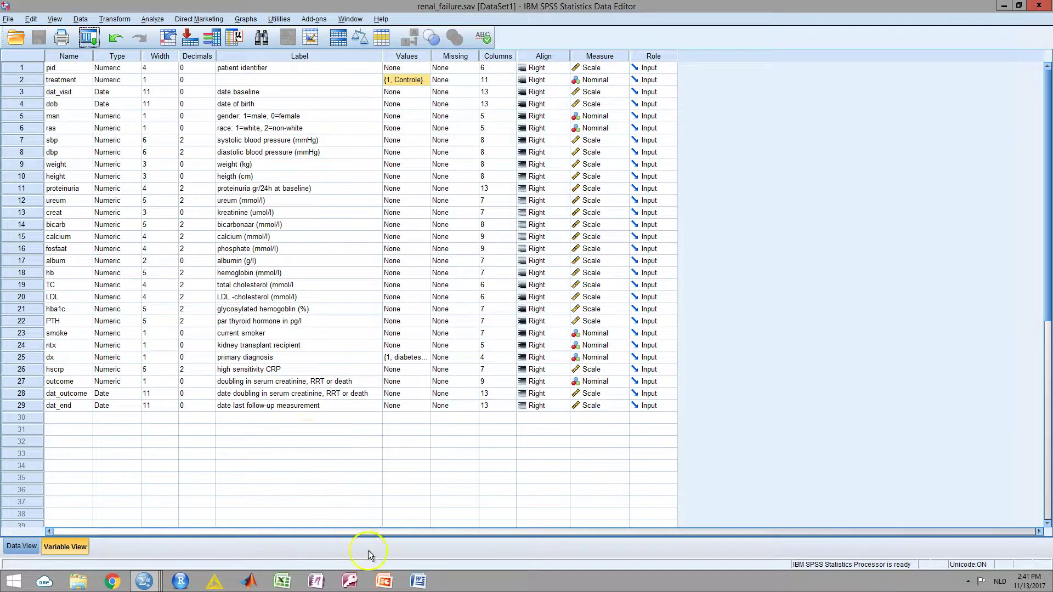
click(149, 21)
mouse_move(169, 40)
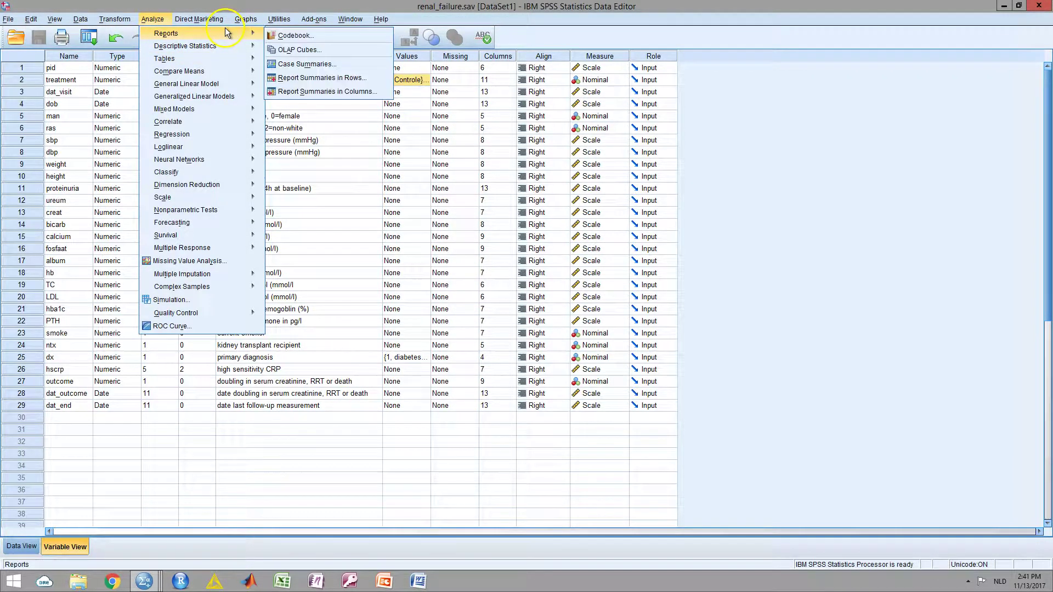
mouse_move(214, 48)
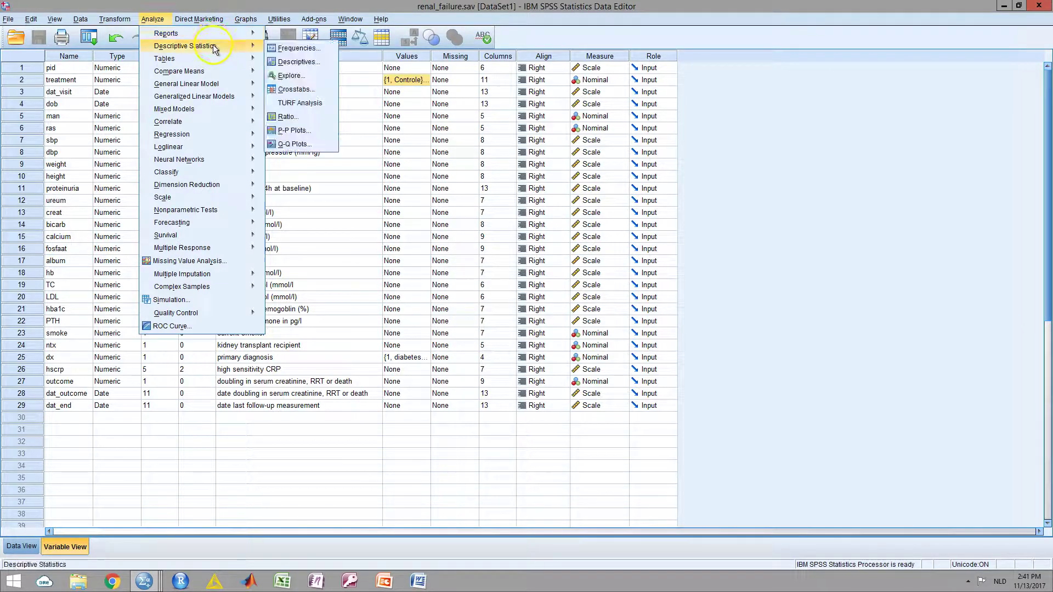
mouse_move(259, 34)
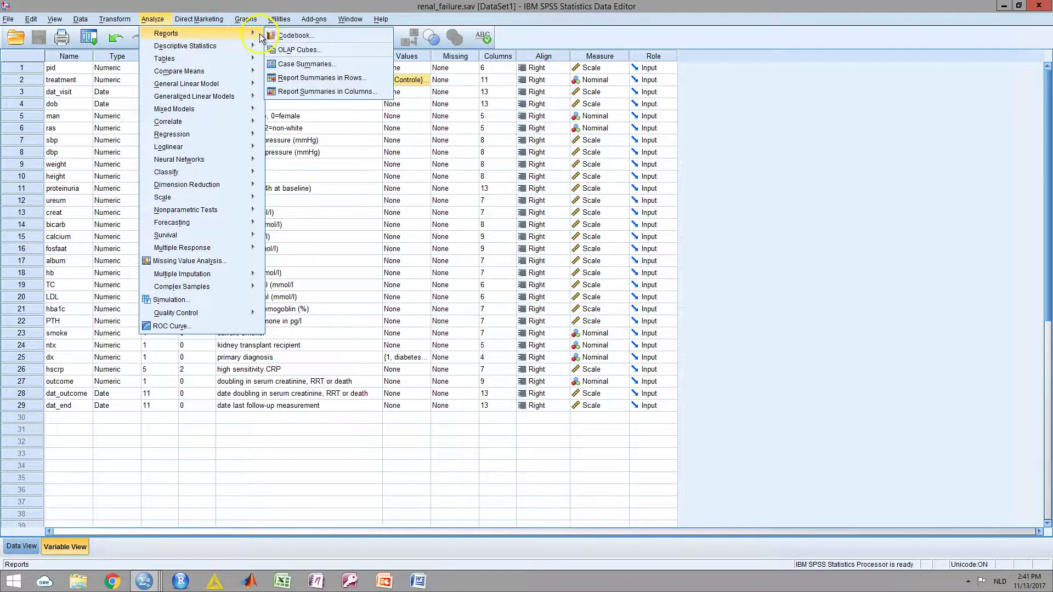
click(302, 64)
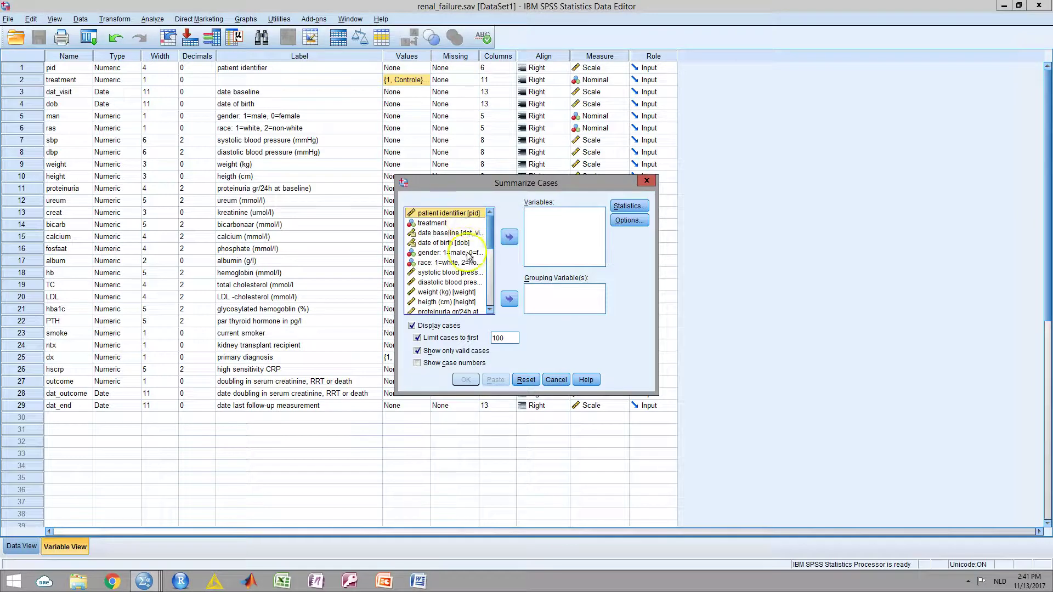
scroll(495, 222, down, 6)
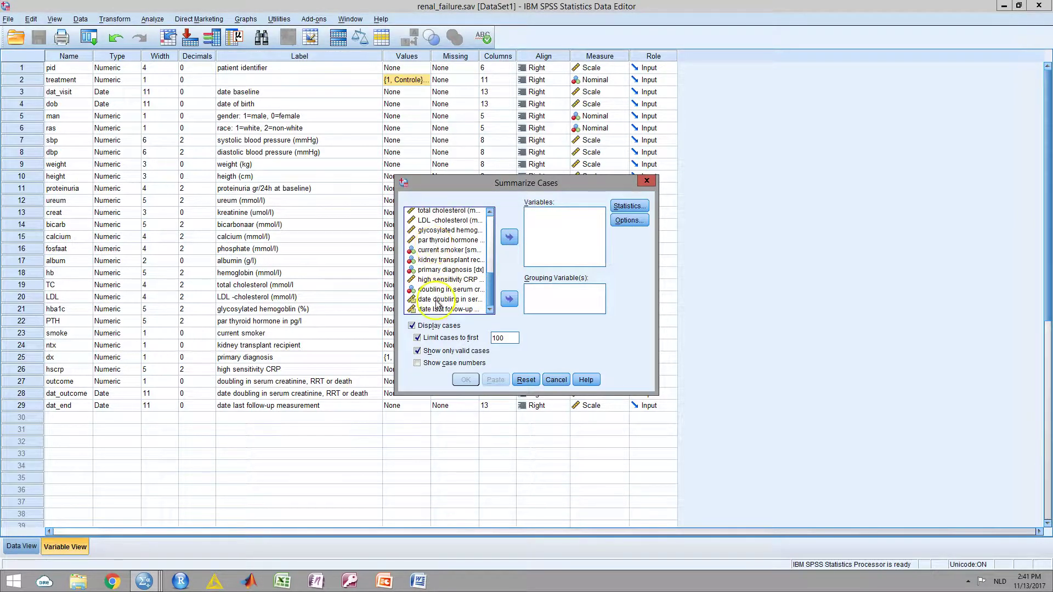
shift+click(437, 309)
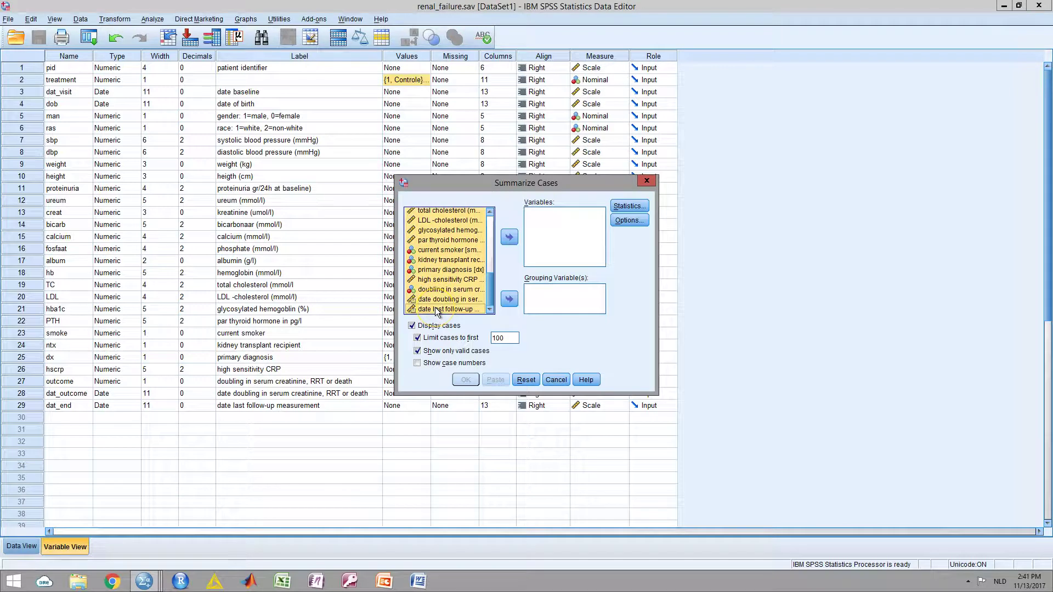
click(510, 237)
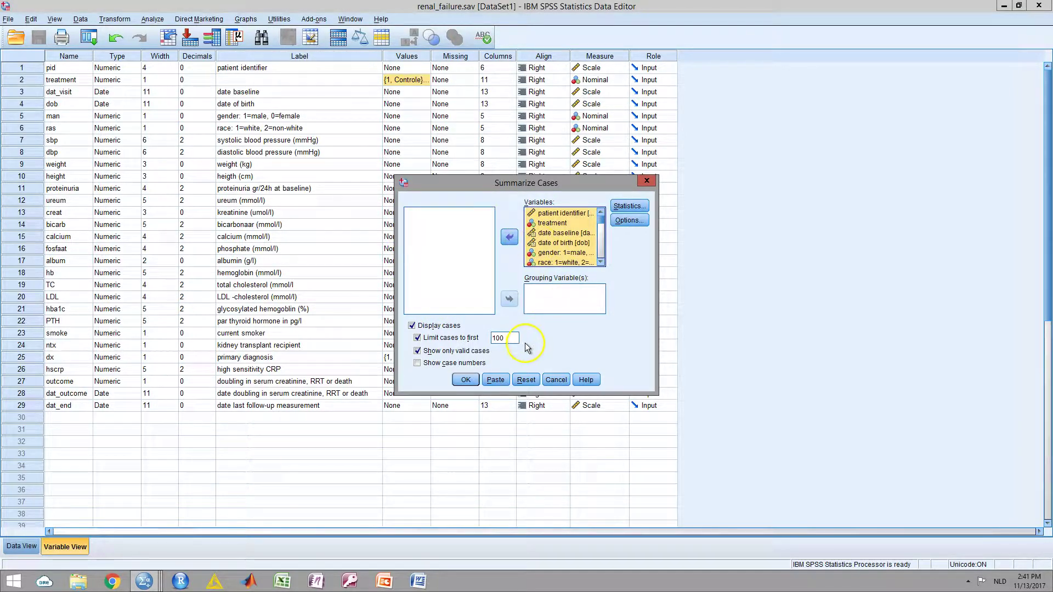
Step: Limit the case summary to the first 10 cases and replace all variables with date baseline, date of birth and gender
click(505, 341)
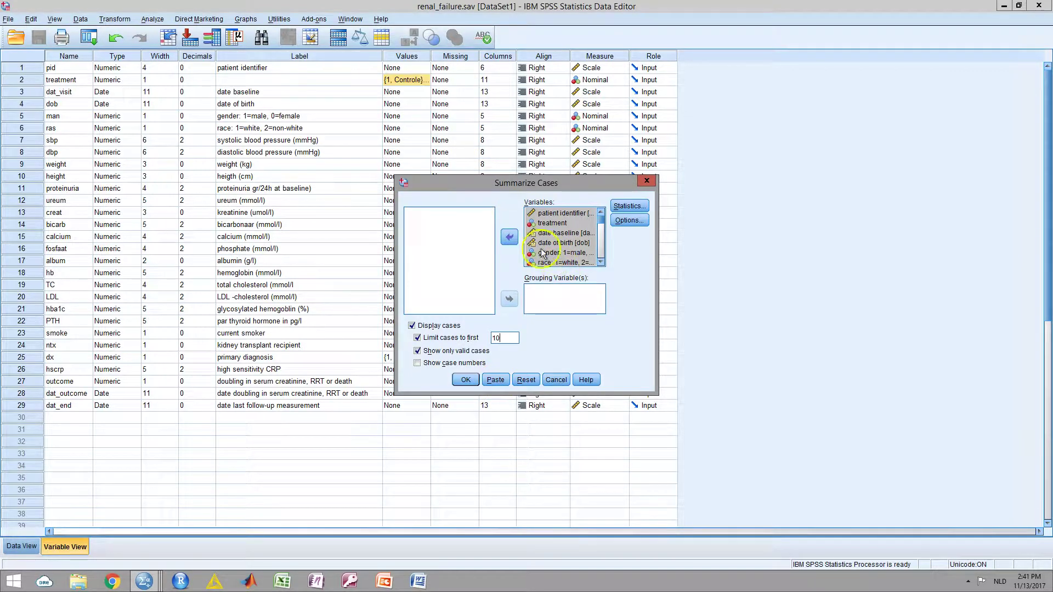
click(509, 236)
click(444, 223)
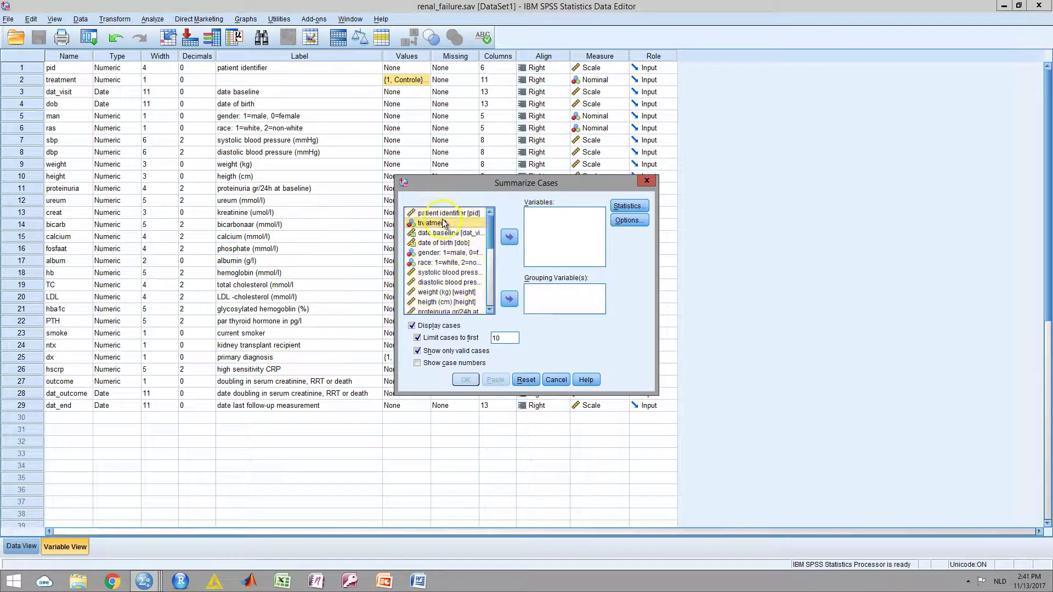
click(436, 235)
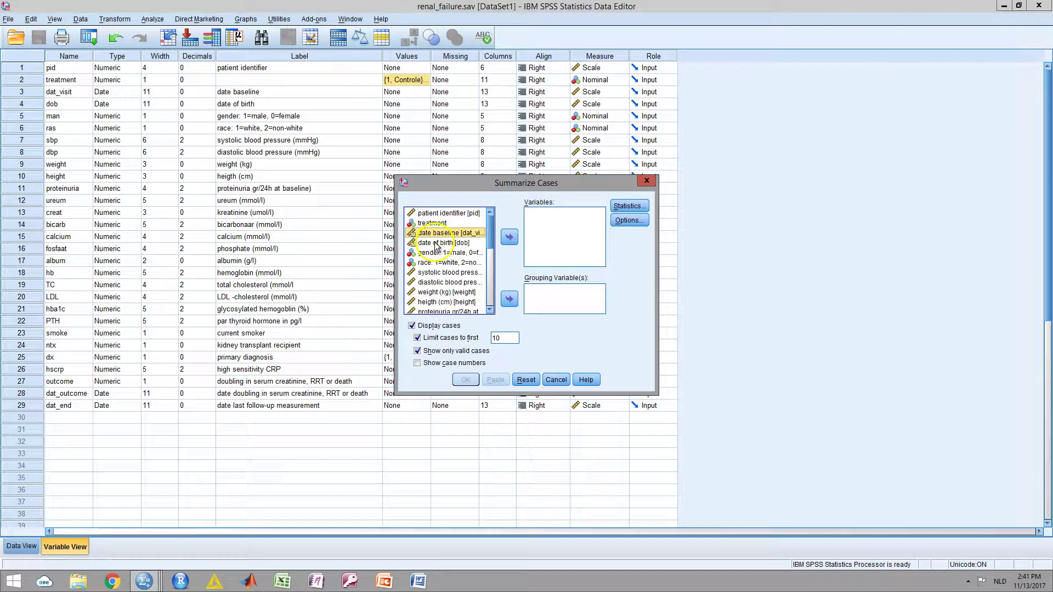
click(509, 238)
click(509, 238)
click(461, 233)
click(509, 236)
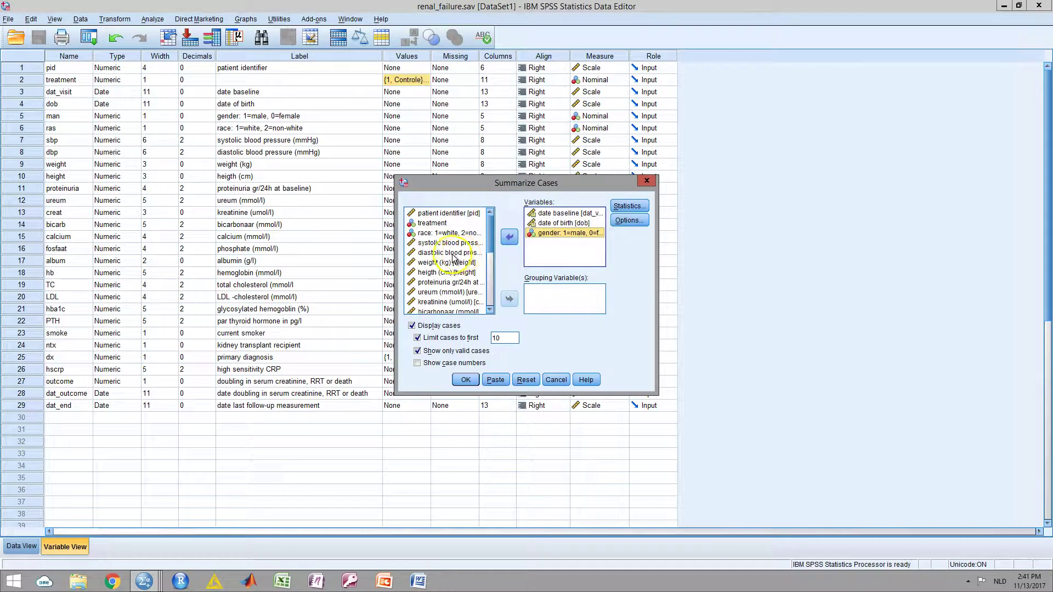
Step: Add systolic and diastolic blood pressure, proteinuria, ureum and kreatinine to the case summary variables
drag(439, 223, 454, 247)
click(453, 252)
click(453, 242)
ctrl+click(448, 251)
ctrl+click(459, 284)
ctrl+click(453, 292)
scroll(451, 277, down, 1)
ctrl+click(448, 272)
click(509, 240)
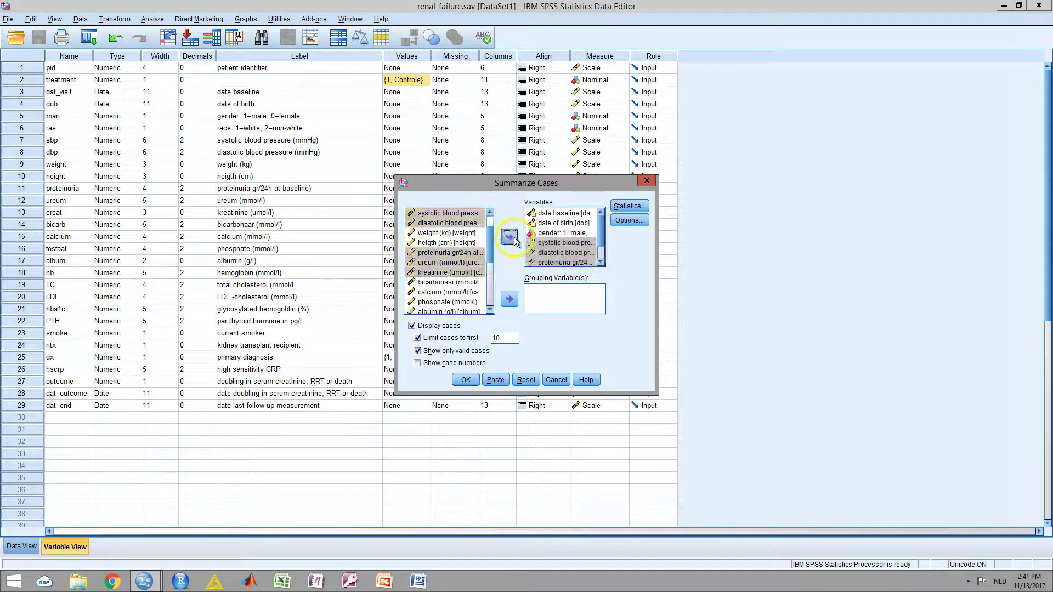
Step: Paste the case summary as syntax into data_edit.sps and move its block directly above the "Have quick look at the dataset" comment
click(495, 380)
key(alt+Tab)
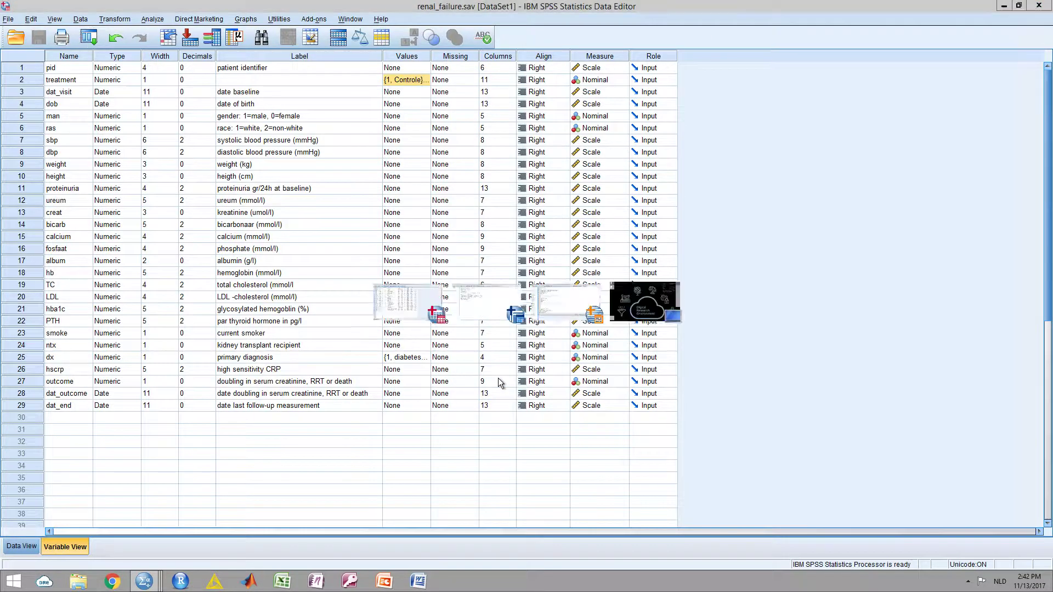
key(Tab)
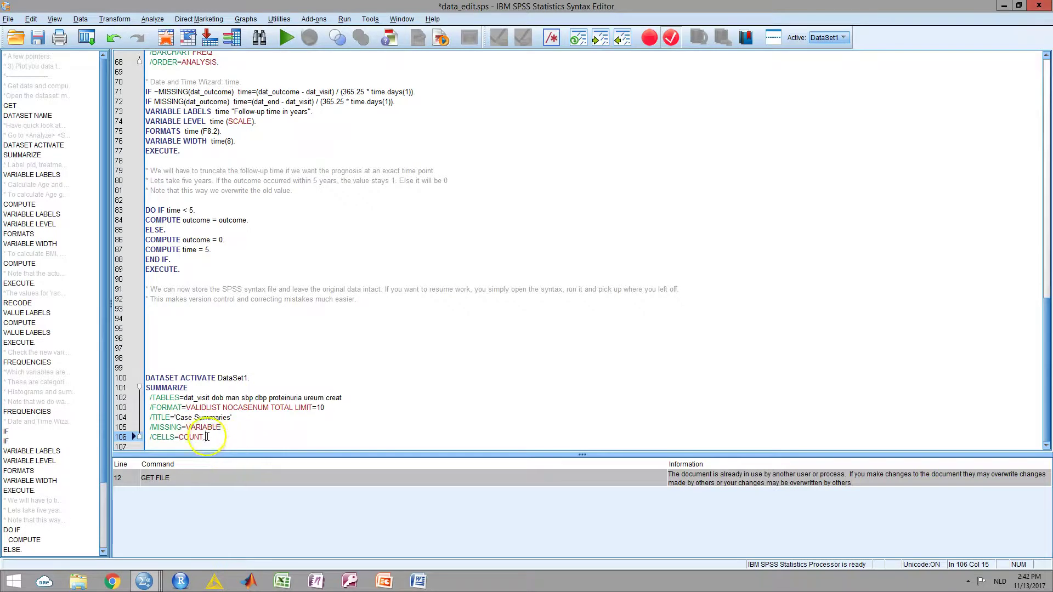
drag(204, 437, 144, 375)
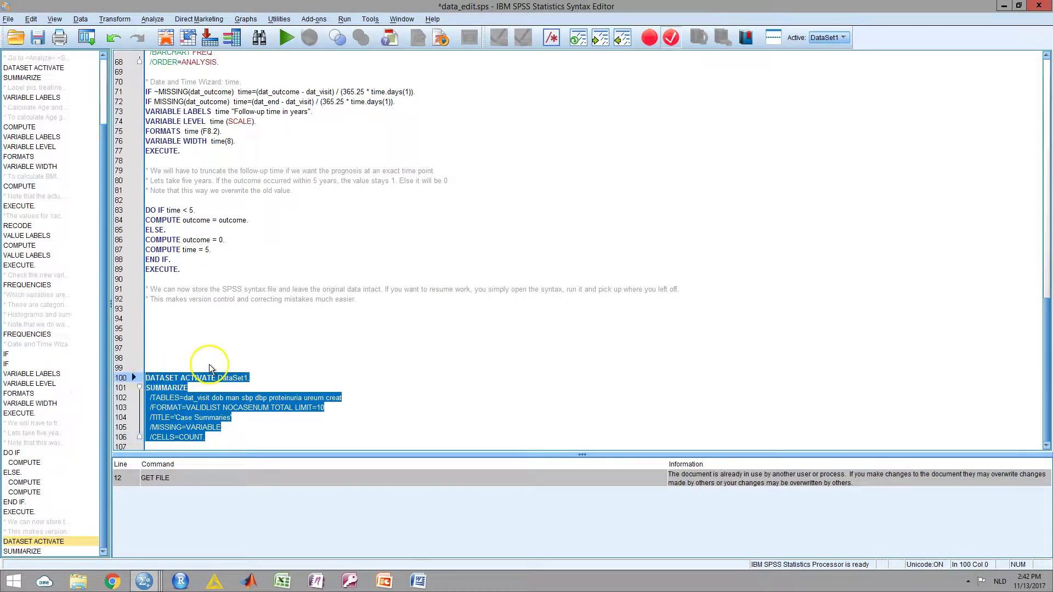
scroll(282, 347, up, 20)
click(218, 200)
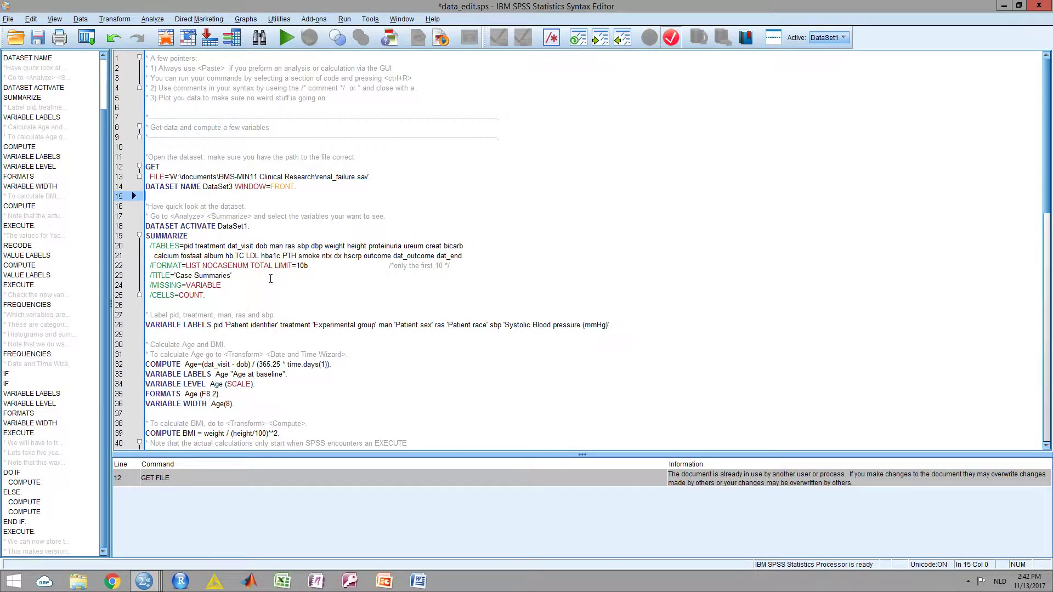
text(DATASET ACTIVATE DataSet1. SUMMARIZE   /TABLES=dat_visit dob man sbp dbp proteinuria ureum creat   /FORMAT=VALIDLIST NOCASENUM TOTAL LIMIT=10   /TITLE='Case Summaries'   /MISSING=VARIABLE   /CELLS=COUNT.)
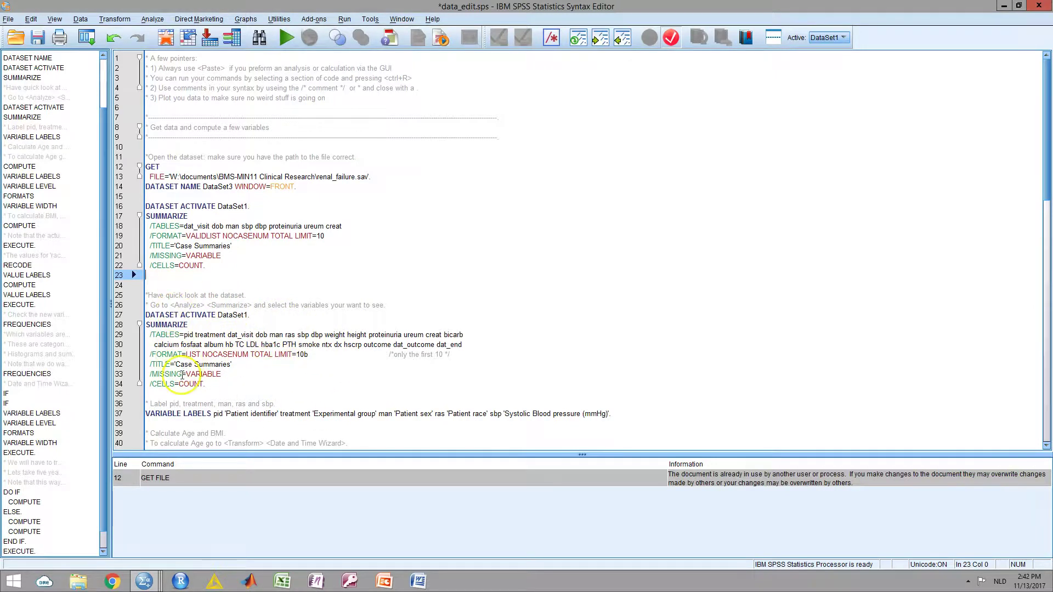
Step: Delete the newly inserted SUMMARIZE block and its extra blank lines above the "Have quick look at the dataset" comment
drag(216, 274, 137, 208)
key(Delete)
key(Delete)
key(Delete)
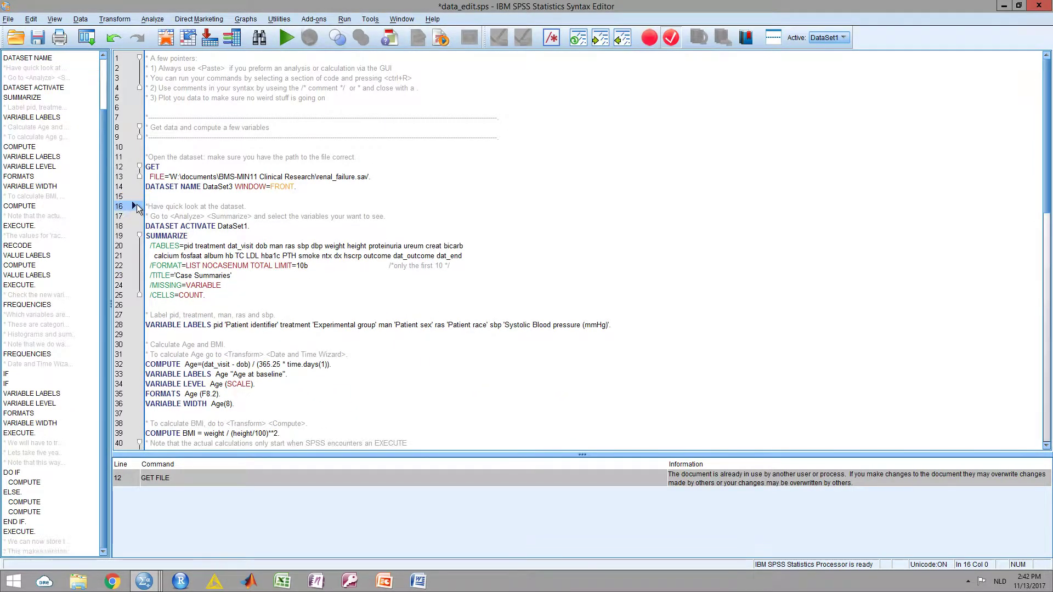
Step: Run the existing quick-look SUMMARIZE block, from its comment through /CELLS=COUNT, and check the warnings and case processing summary
key(shift+Down)
key(shift+Down)
key(shift+Down)
key(shift+Down)
key(shift+Down)
key(shift+Down)
key(shift+Down)
key(shift+Down)
key(shift+Down)
key(shift+Down)
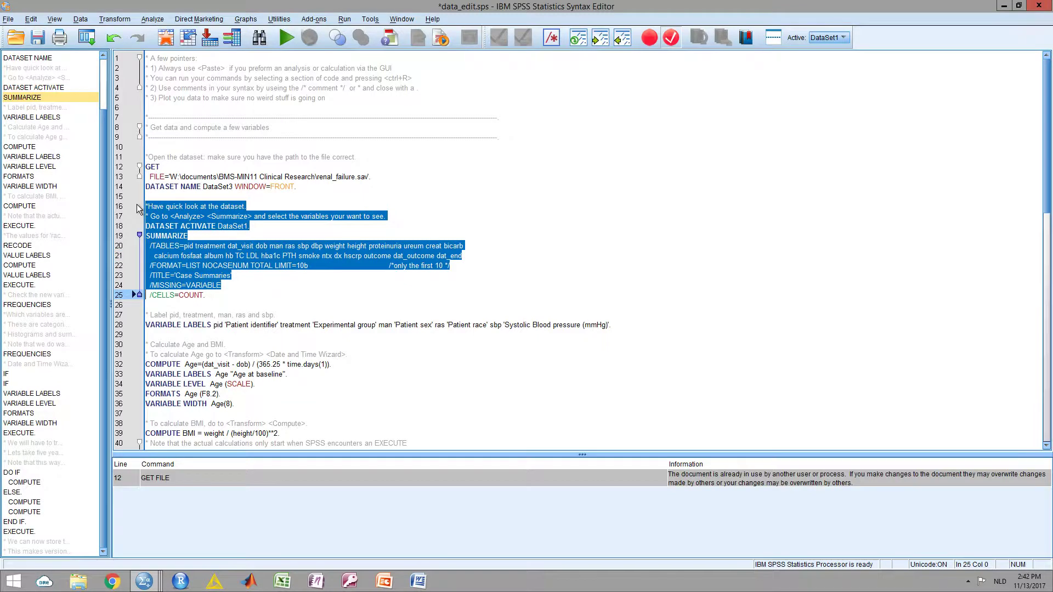
click(286, 38)
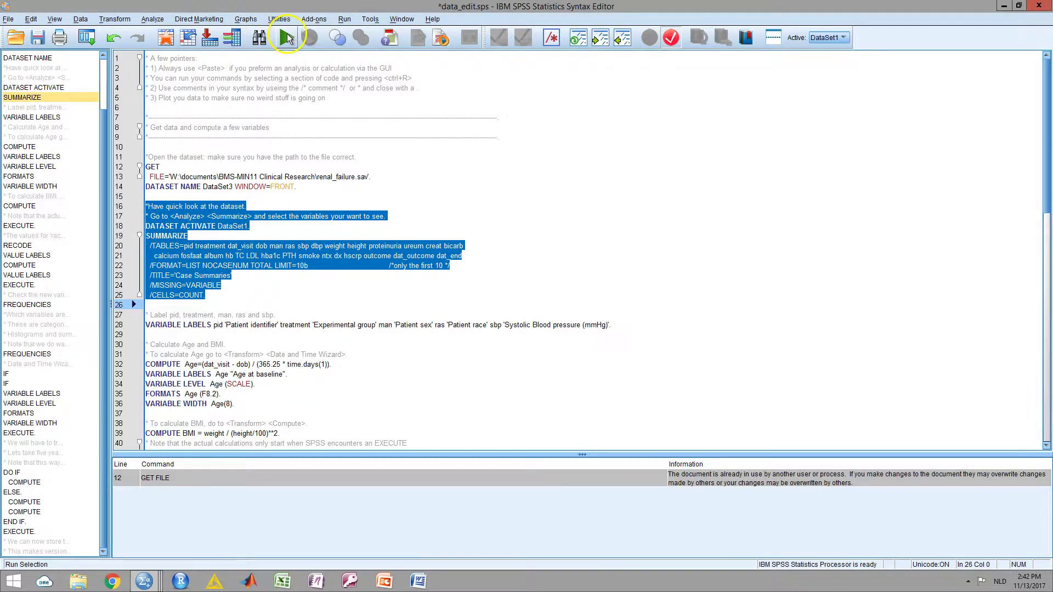
click(299, 122)
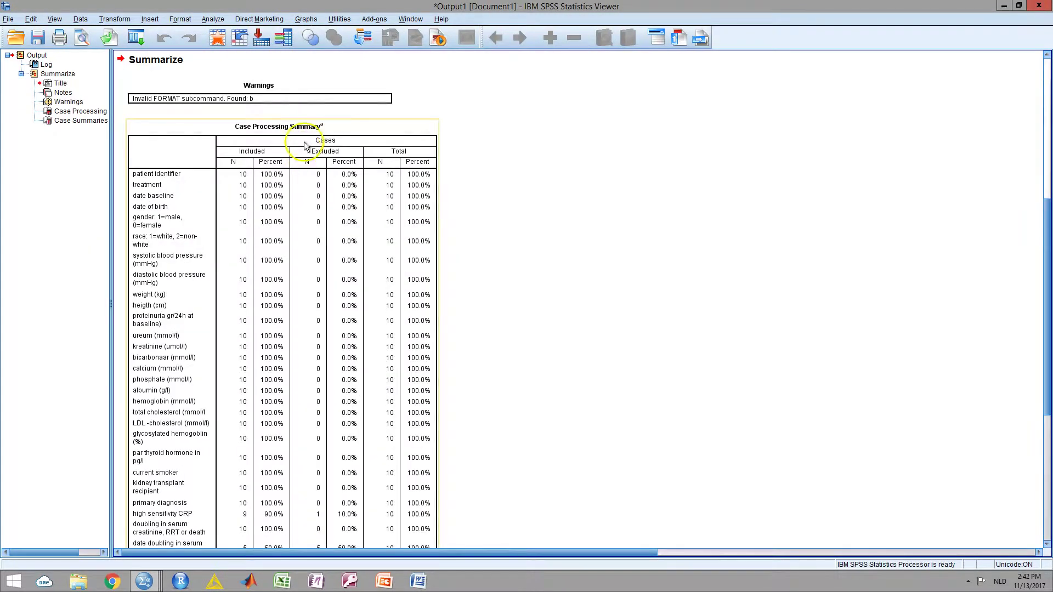
click(306, 99)
click(295, 165)
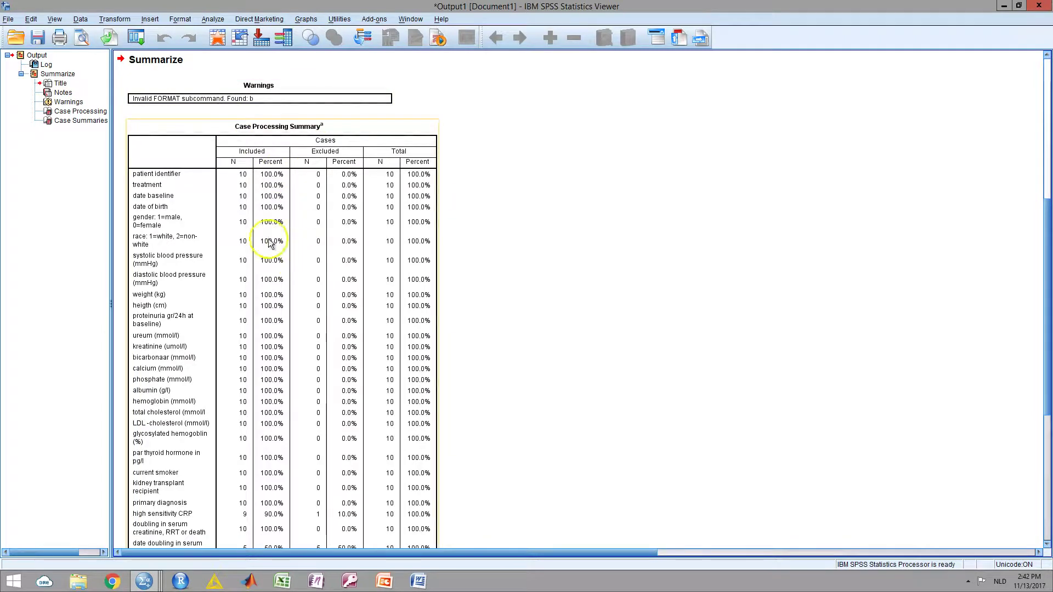
scroll(258, 205, down, 3)
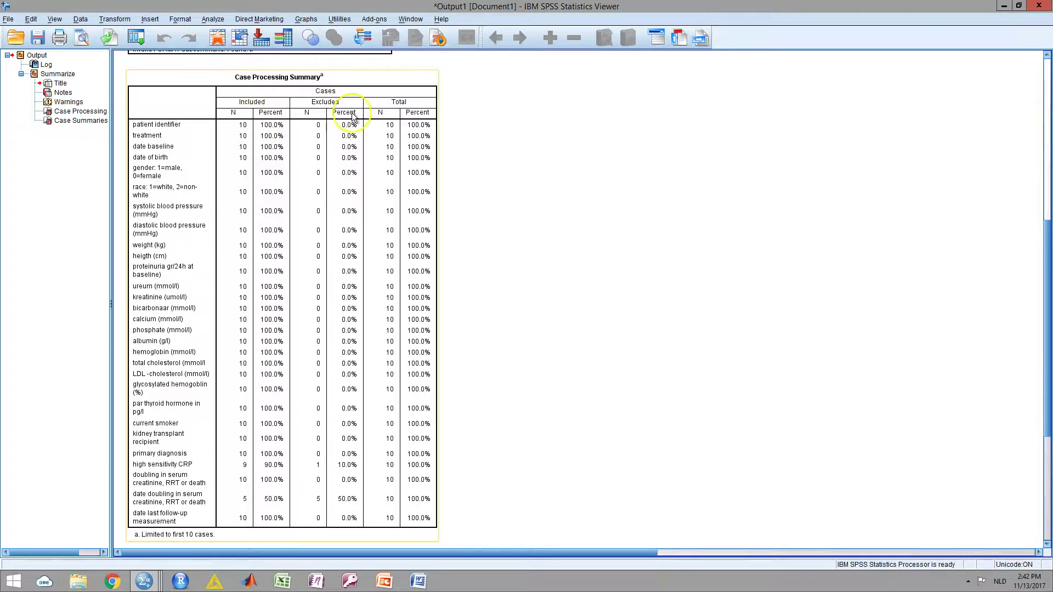
Step: Correct the SUMMARIZE format line in the syntax to LIMIT=10 and rerun the whole quick-look block
key(alt+Tab)
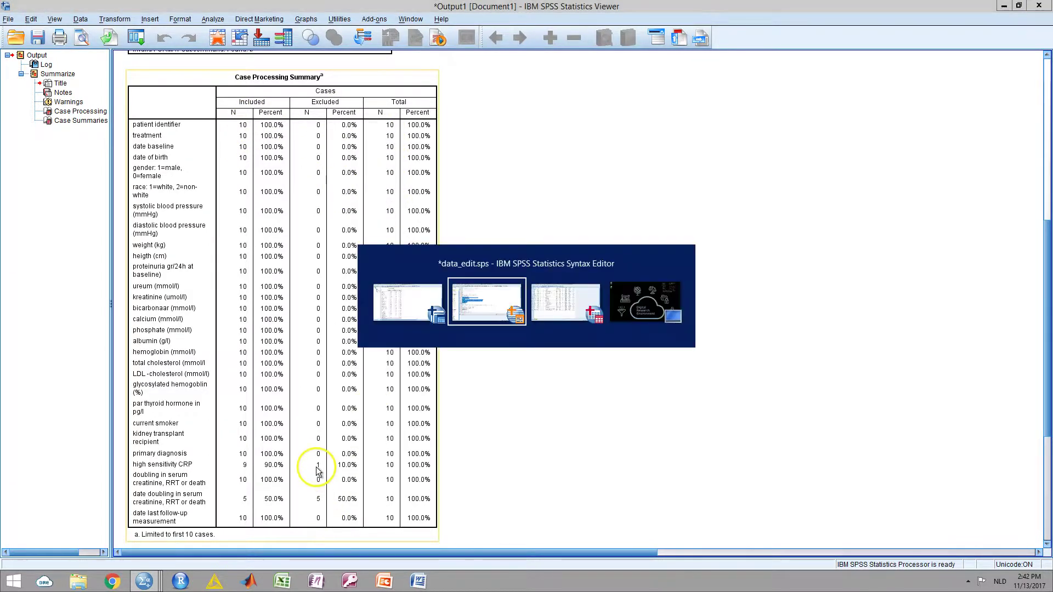
click(256, 247)
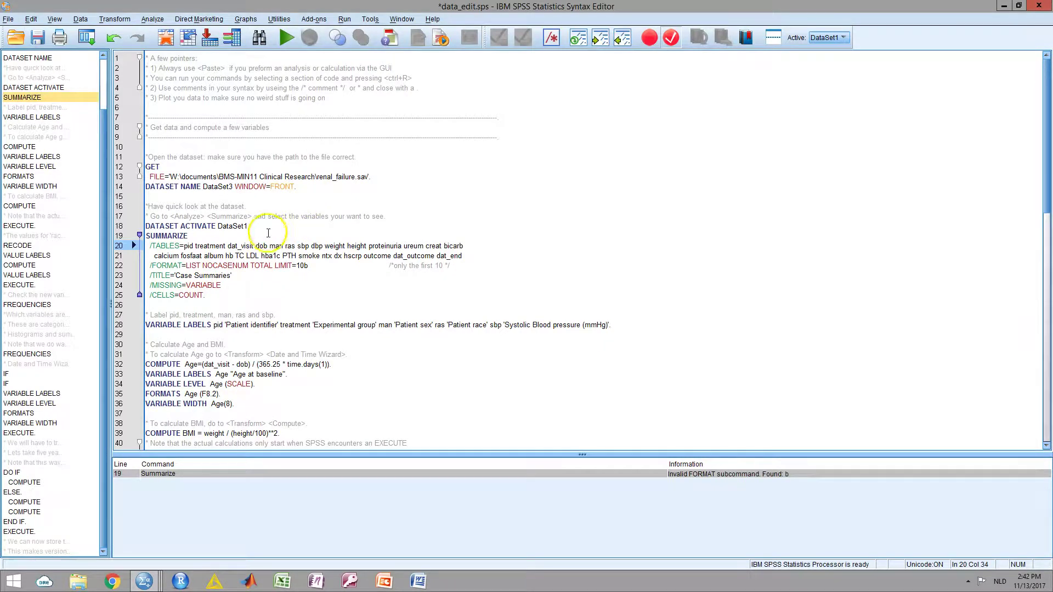
click(320, 267)
key(BackSpace)
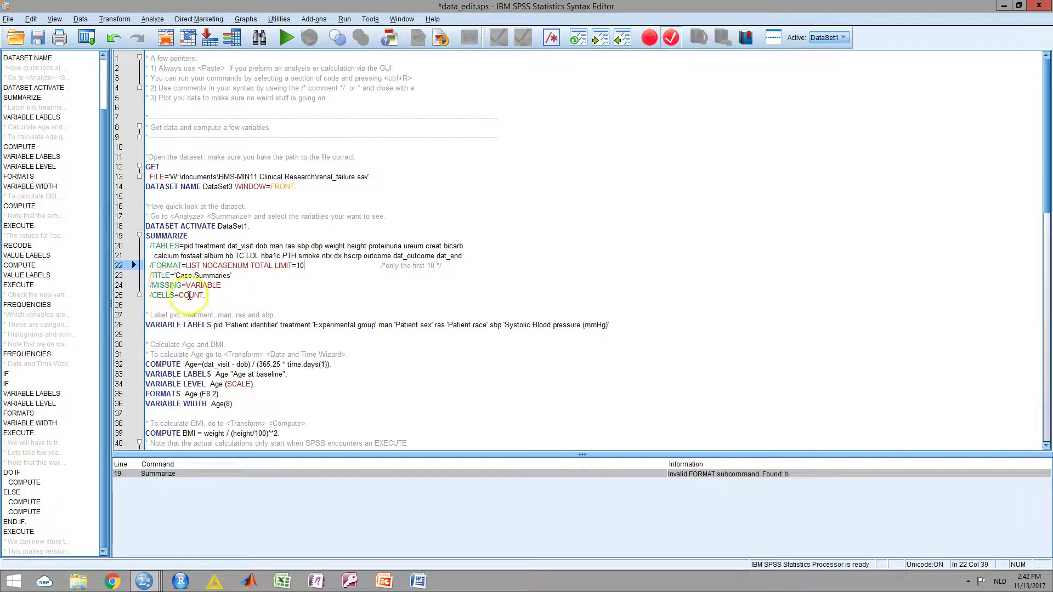
drag(205, 296, 136, 219)
drag(207, 296, 144, 206)
click(285, 37)
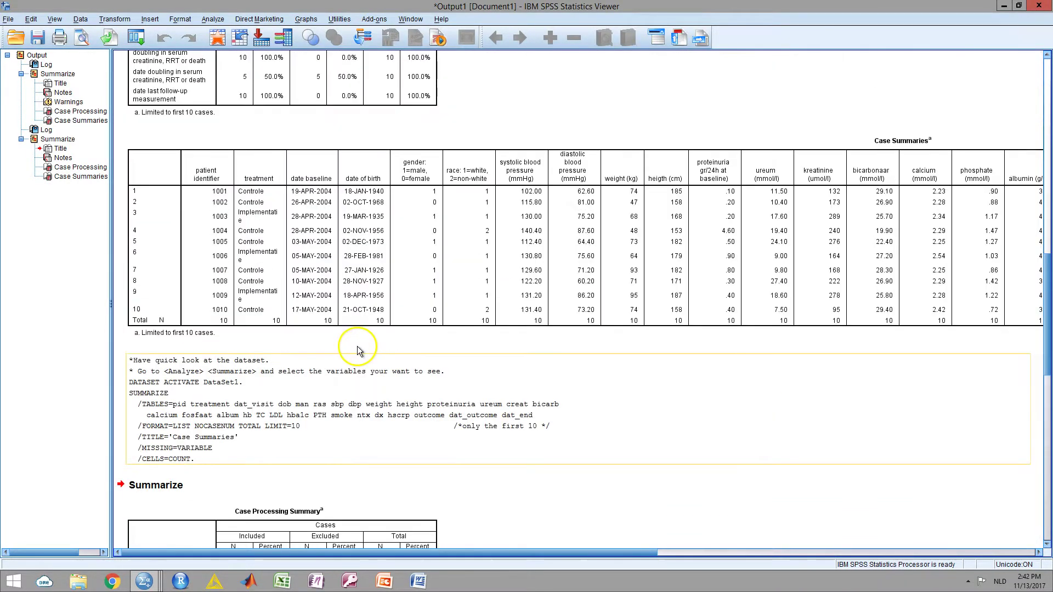
Step: Review the output log, the case processing summary and the Case Summaries table of the rerun
scroll(357, 350, up, 4)
scroll(356, 349, down, 1)
scroll(354, 347, up, 13)
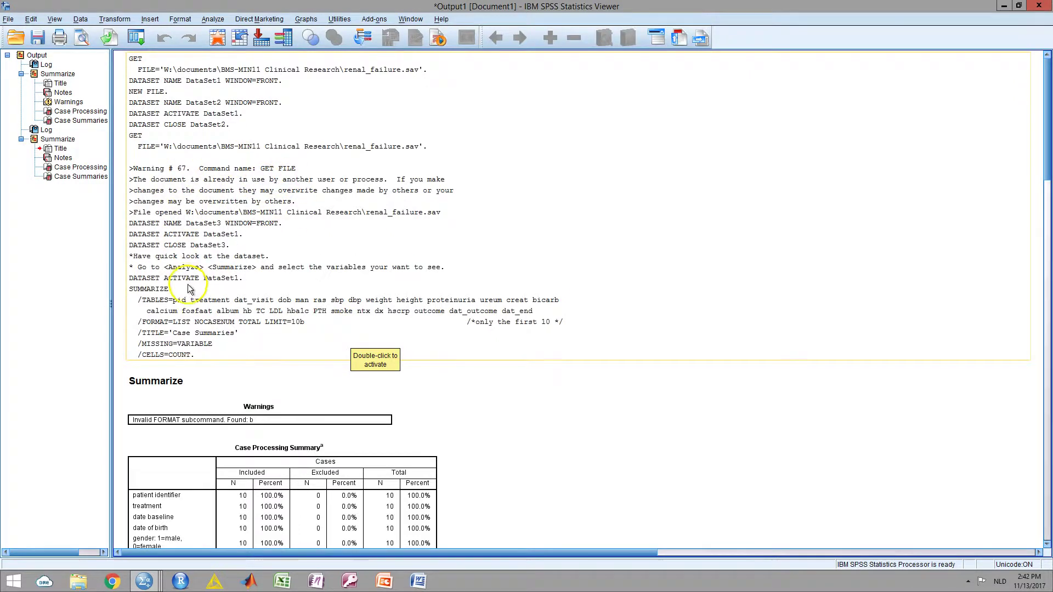
scroll(188, 286, down, 15)
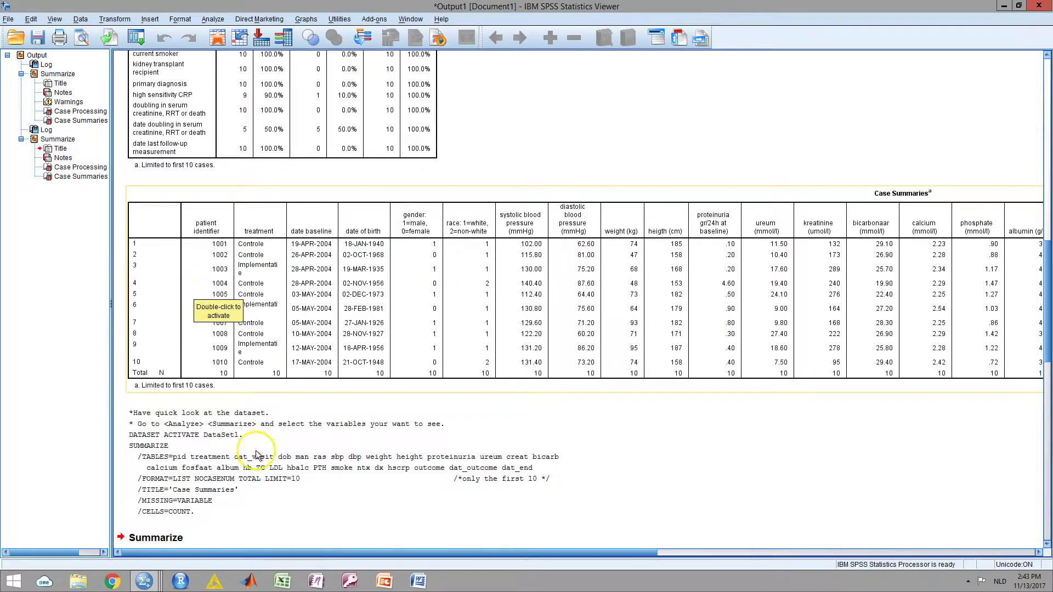
scroll(222, 424, down, 3)
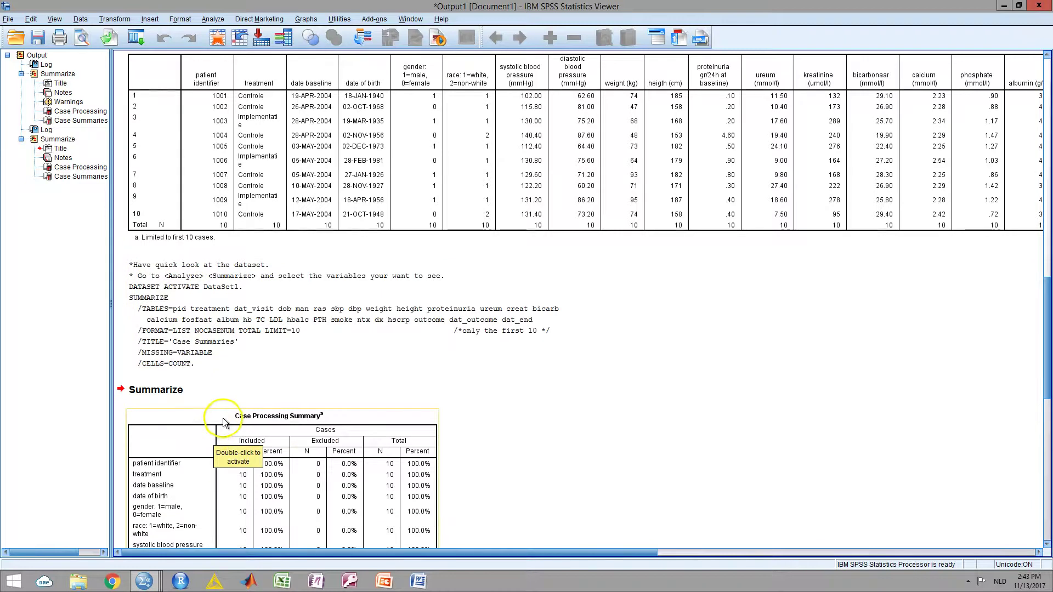
scroll(222, 425, down, 11)
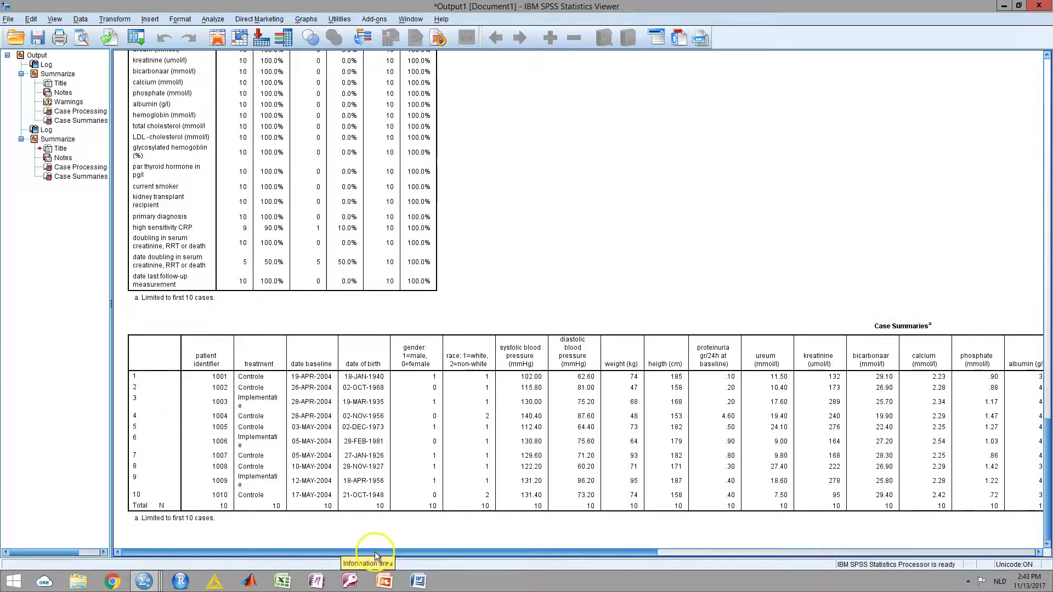
drag(375, 551, 258, 582)
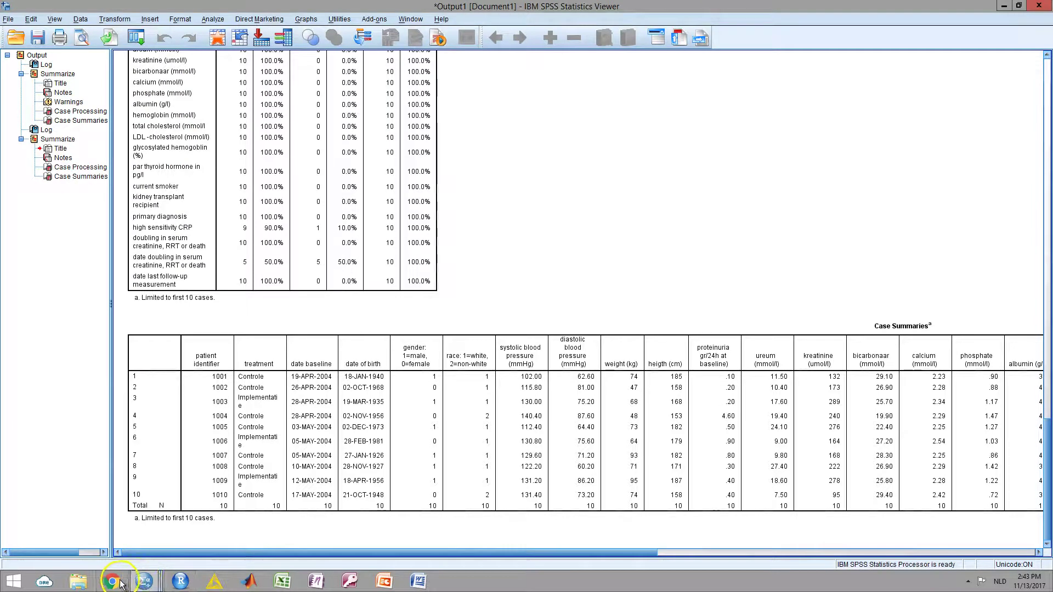
Step: Switch to the renal_failure.sav data editor and show the dataset's individual case values
mouse_move(145, 581)
click(154, 522)
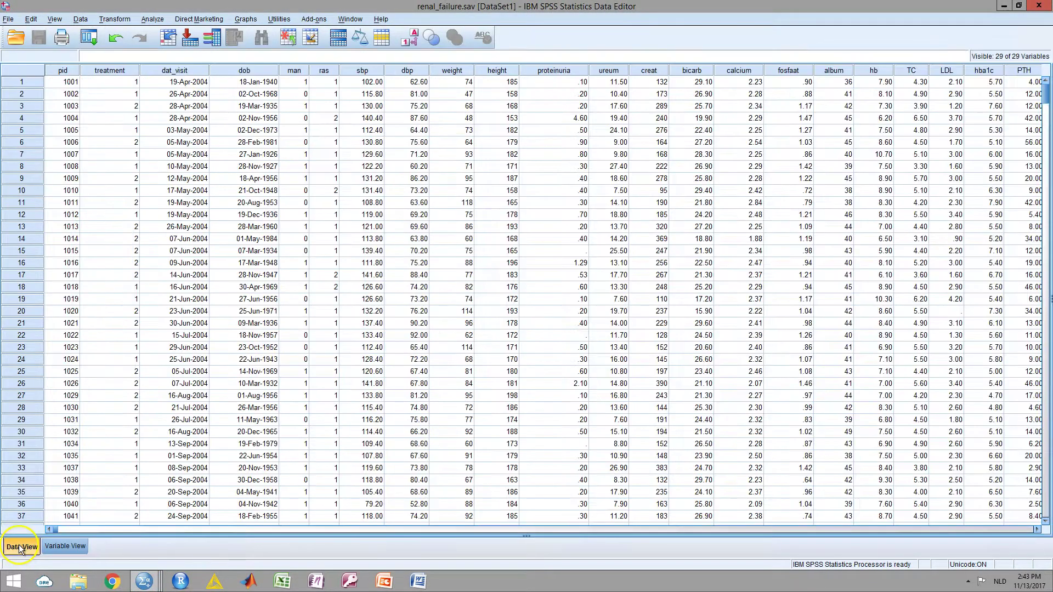
click(21, 546)
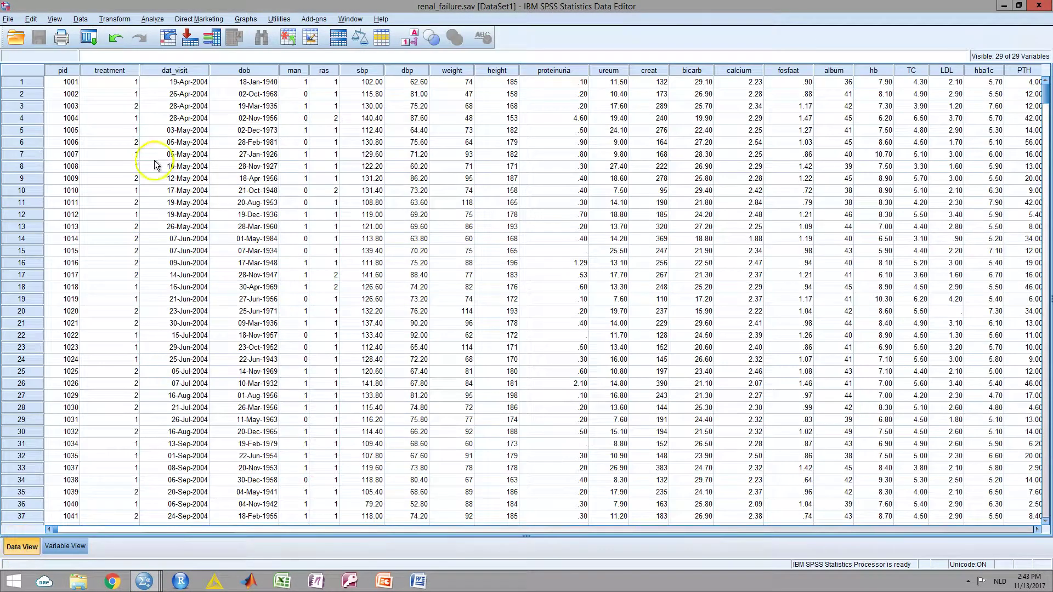
Step: Look over the labelling and Age commands in data_edit.sps and inspect the variable definitions of renal_failure.sav
mouse_move(156, 580)
click(274, 535)
click(312, 282)
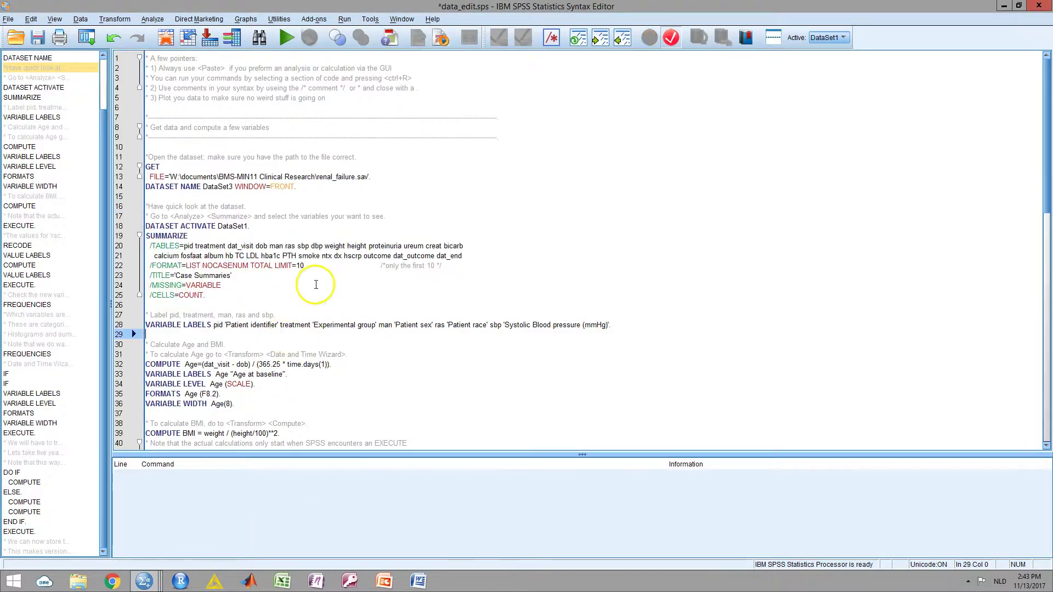
scroll(202, 258, down, 1)
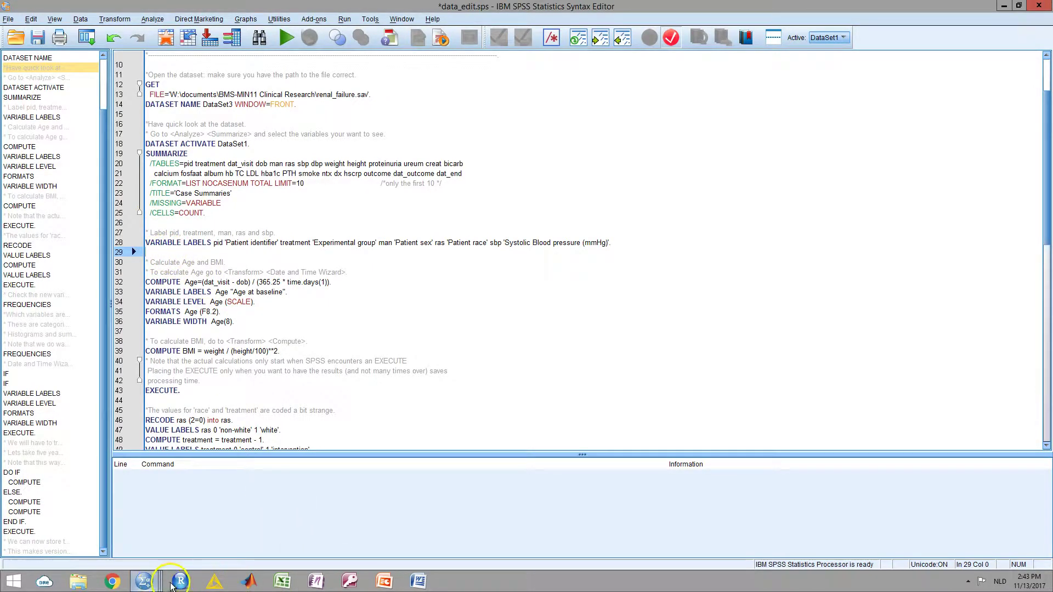
mouse_move(144, 580)
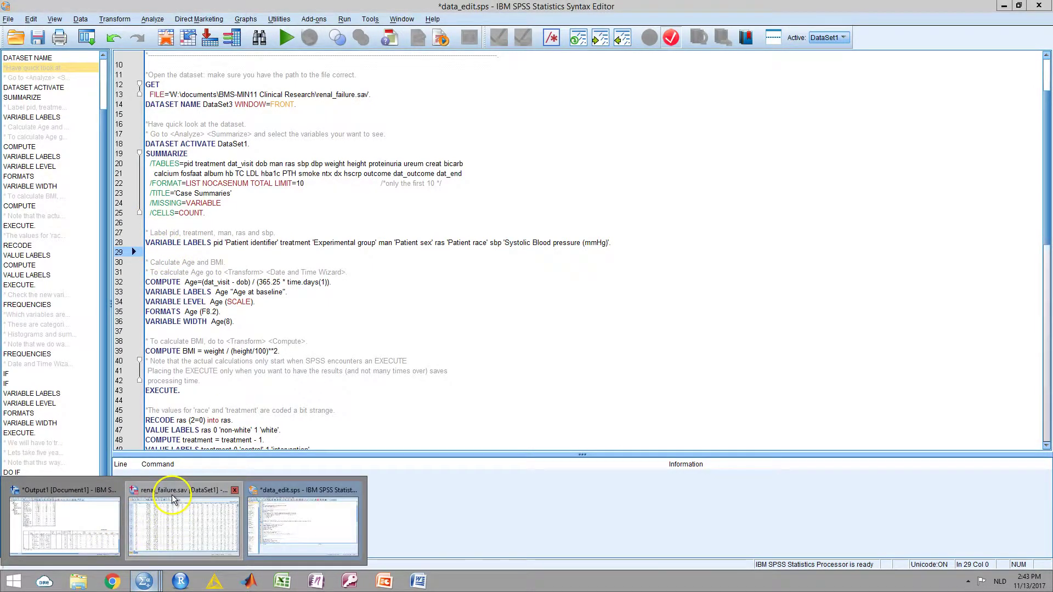
click(175, 528)
click(63, 546)
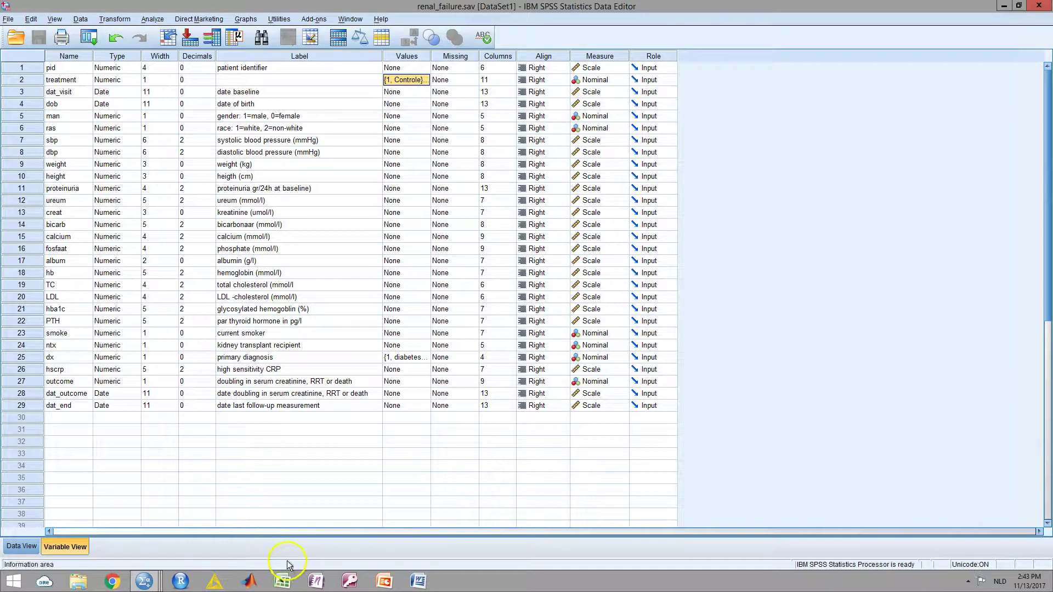
Step: Return to the data_edit.sps syntax and examine the commands that calculate, label and format Age
mouse_move(144, 587)
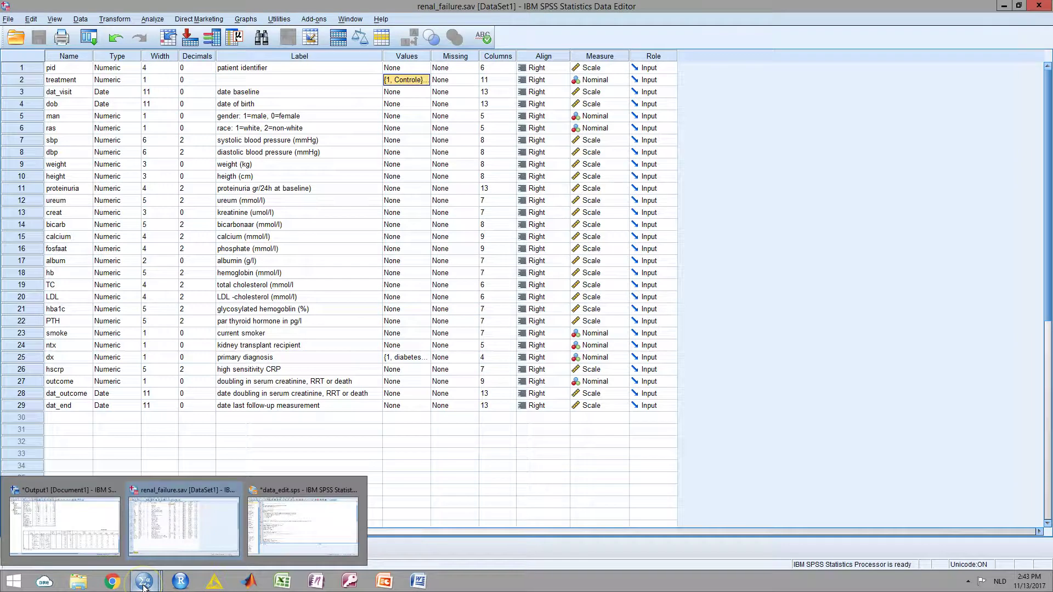
click(286, 529)
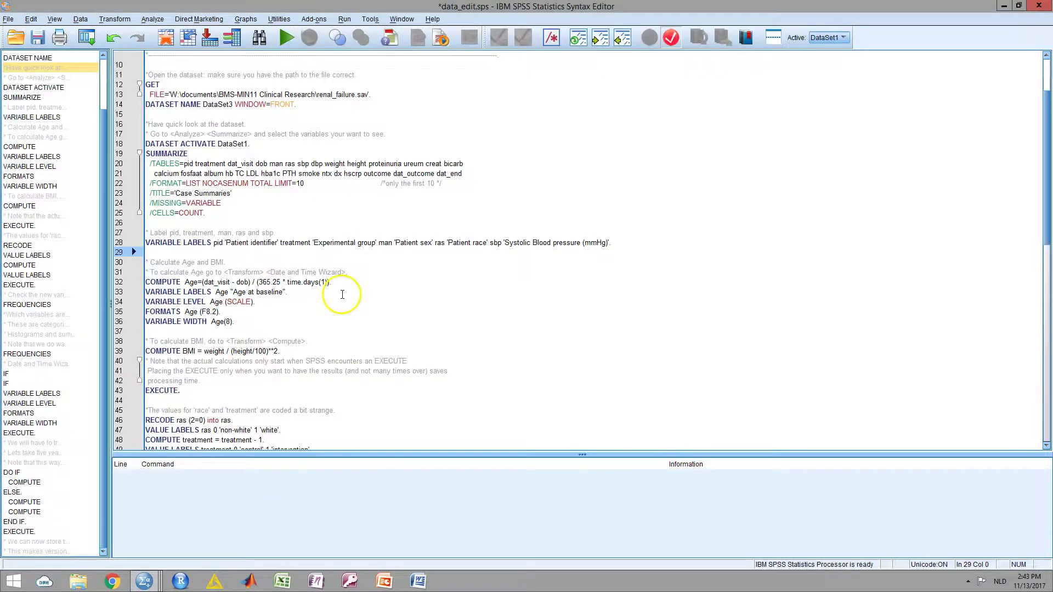
drag(236, 321, 145, 282)
click(234, 312)
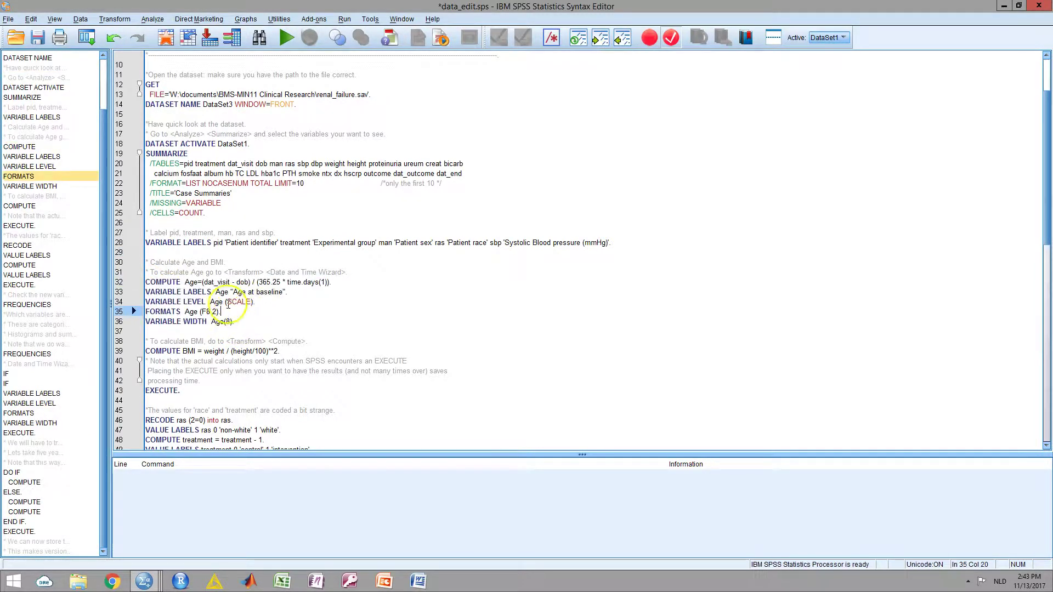
click(198, 262)
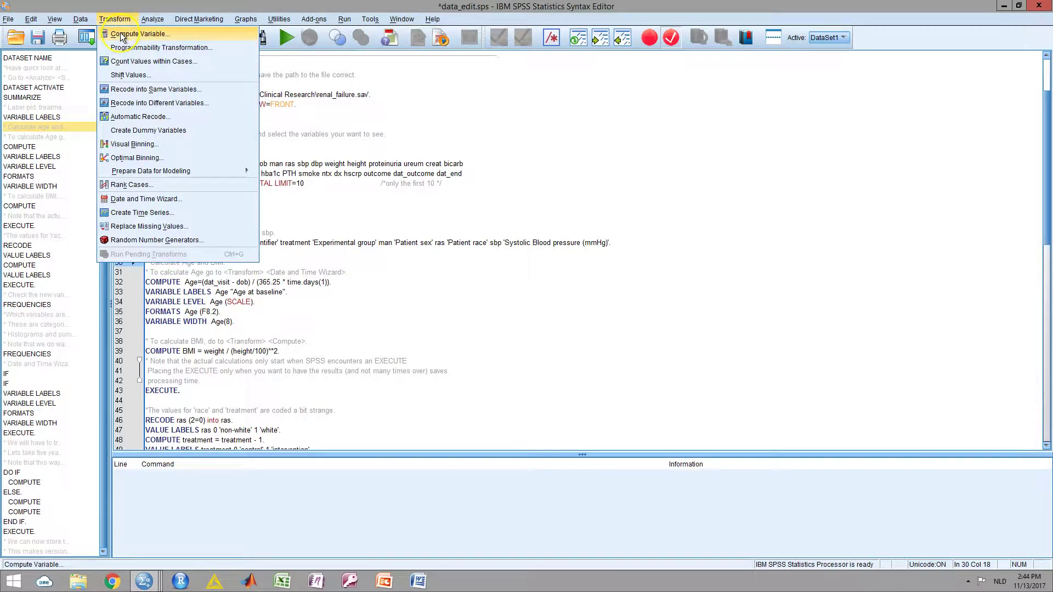
Step: Start a Compute Variable calculation with bmi as the target variable
click(120, 34)
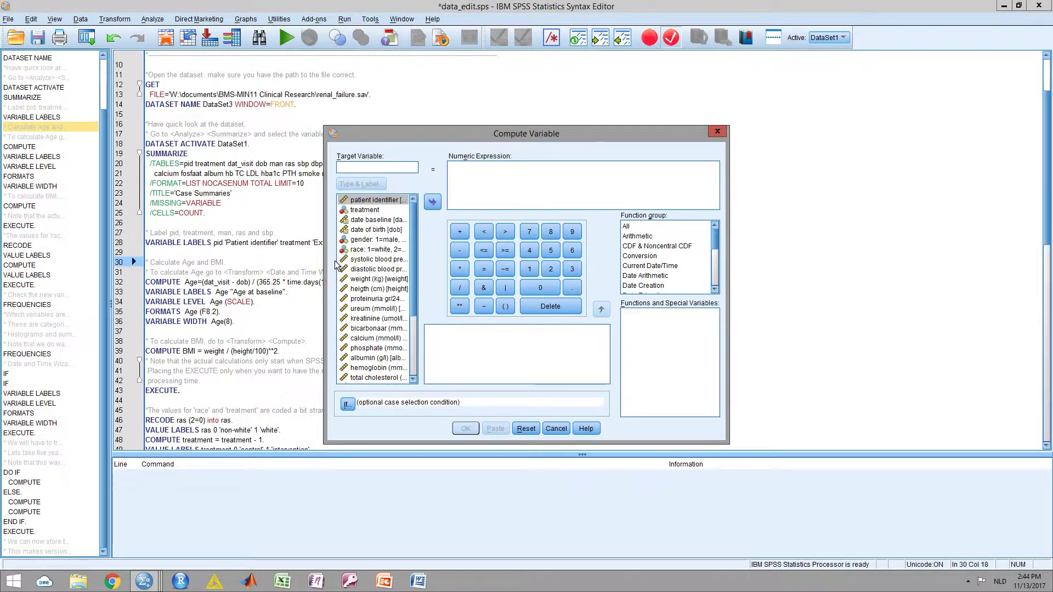
text(BM)
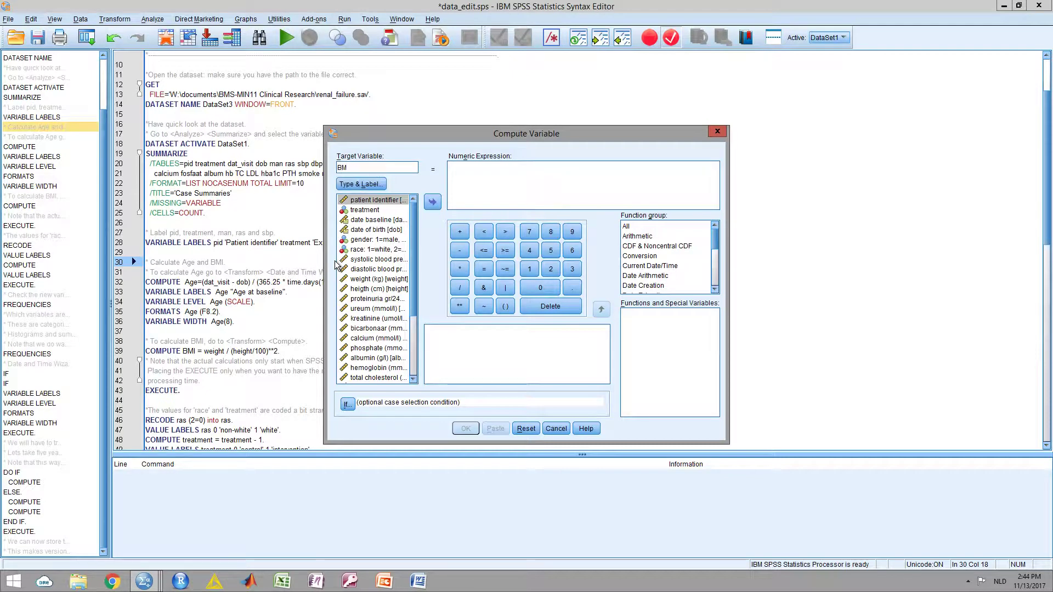
key(BackSpace)
key(BackSpace)
text(bmi)
Step: Build the numeric expression weight/(height/100) ** 2 for bmi from the weight and height variables
click(379, 278)
click(432, 202)
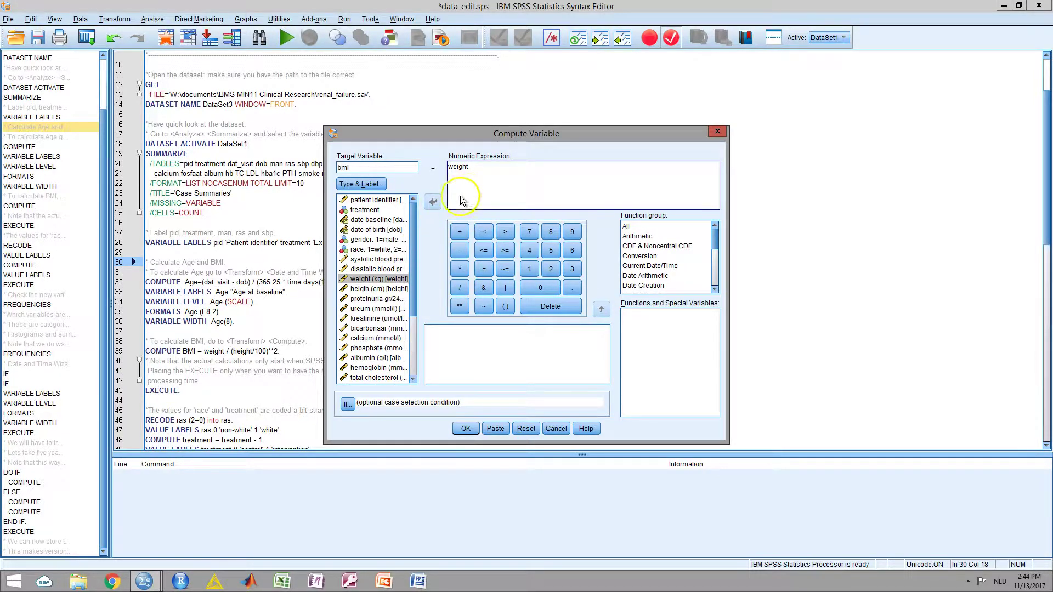
text(//)
click(383, 289)
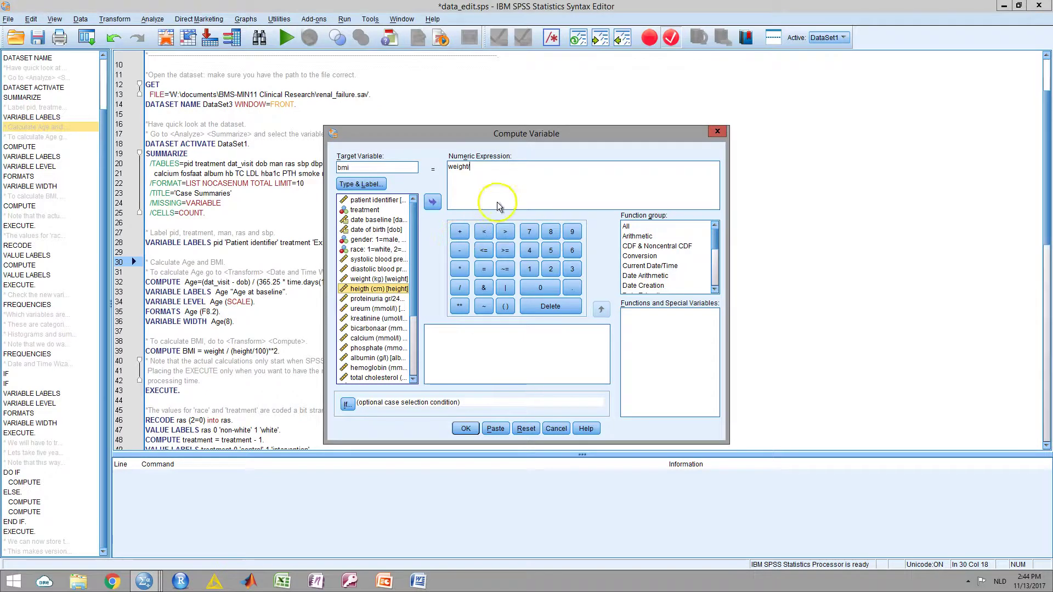
click(507, 178)
click(388, 290)
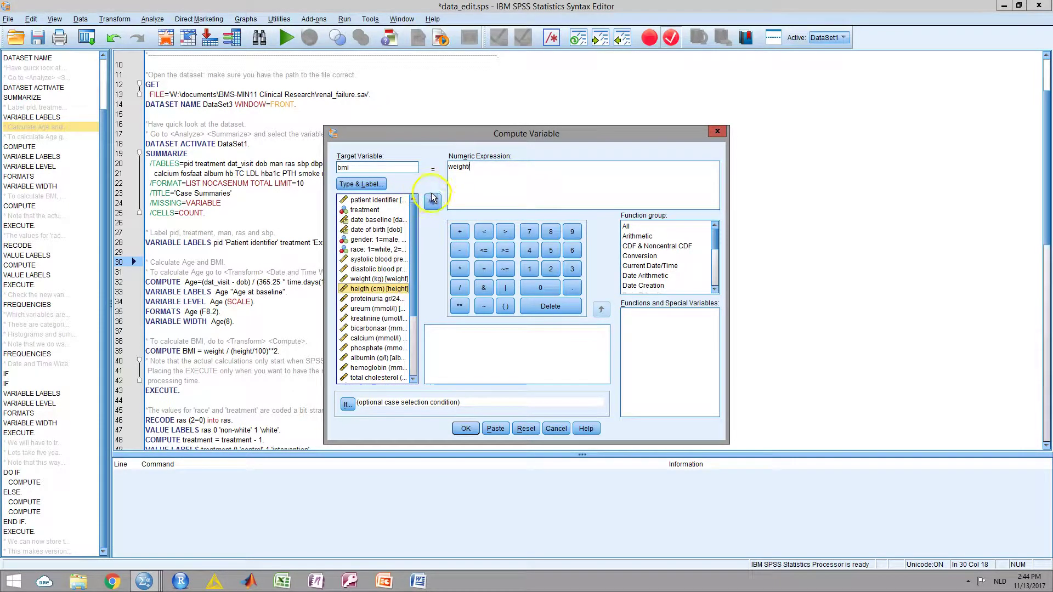
click(432, 202)
click(470, 166)
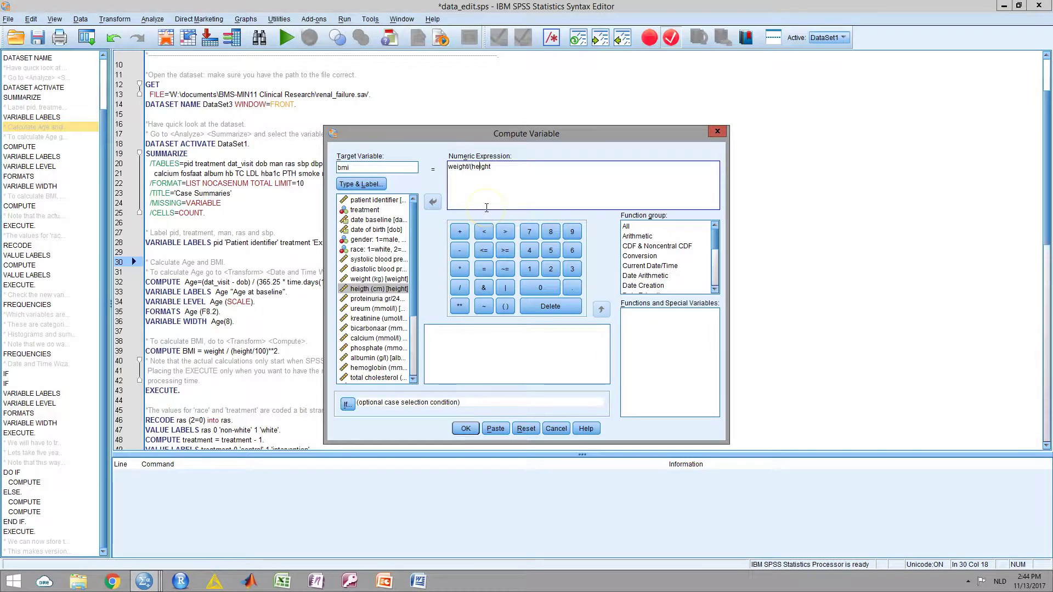
text(100) **)
click(460, 310)
text(2)
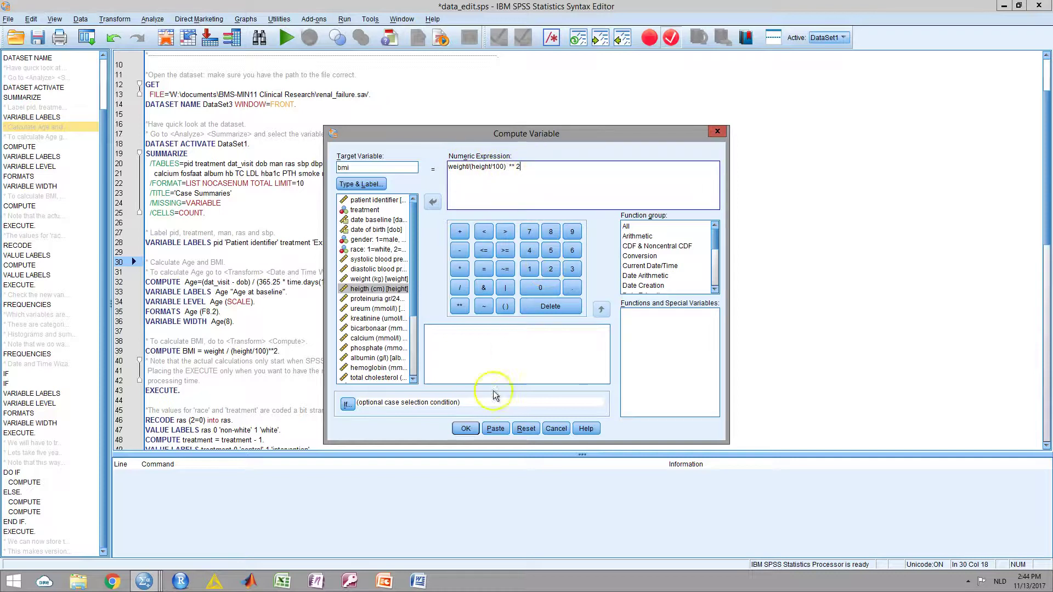
Step: Paste the bmi calculation into the syntax file and run only its COMPUTE line, without EXECUTE
click(495, 428)
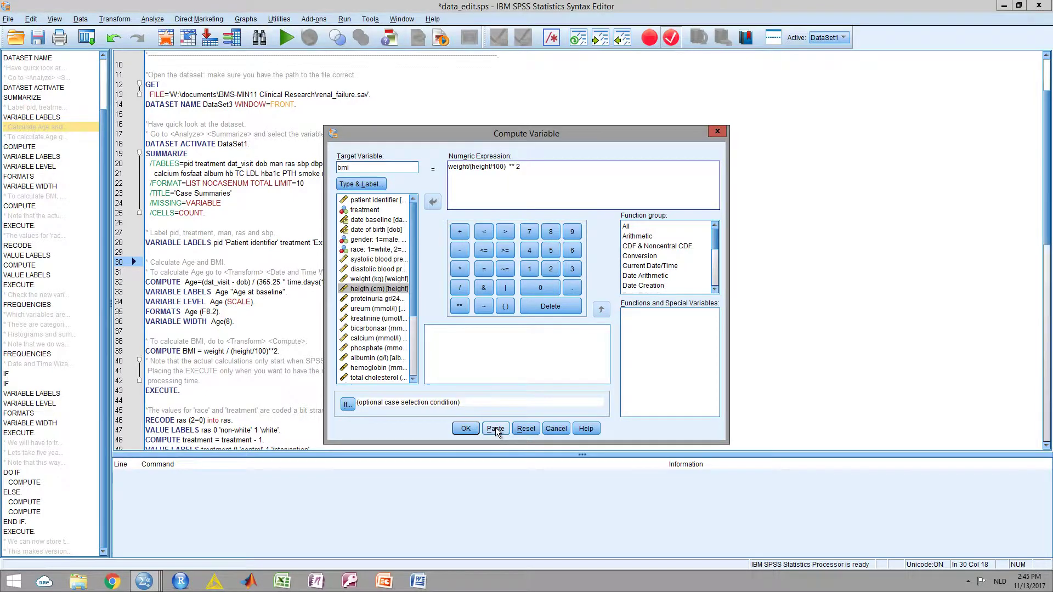
click(493, 429)
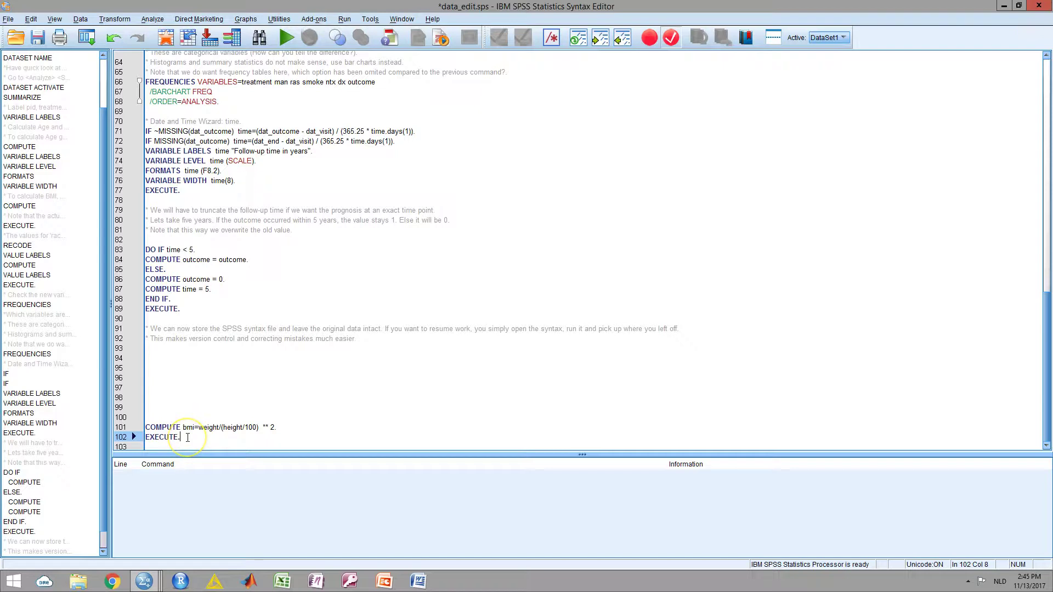
drag(182, 427, 289, 426)
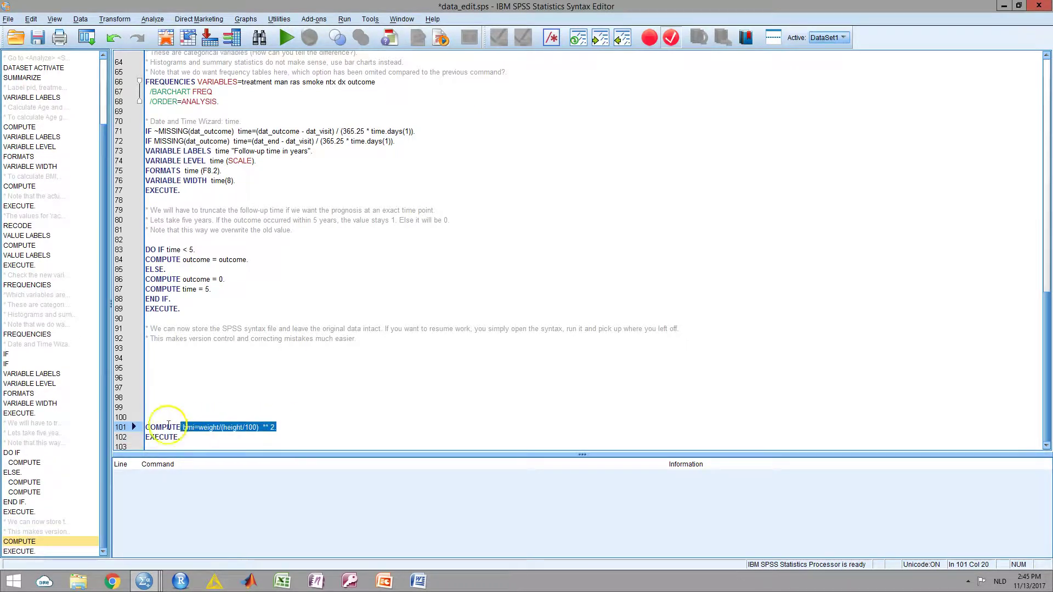
click(286, 37)
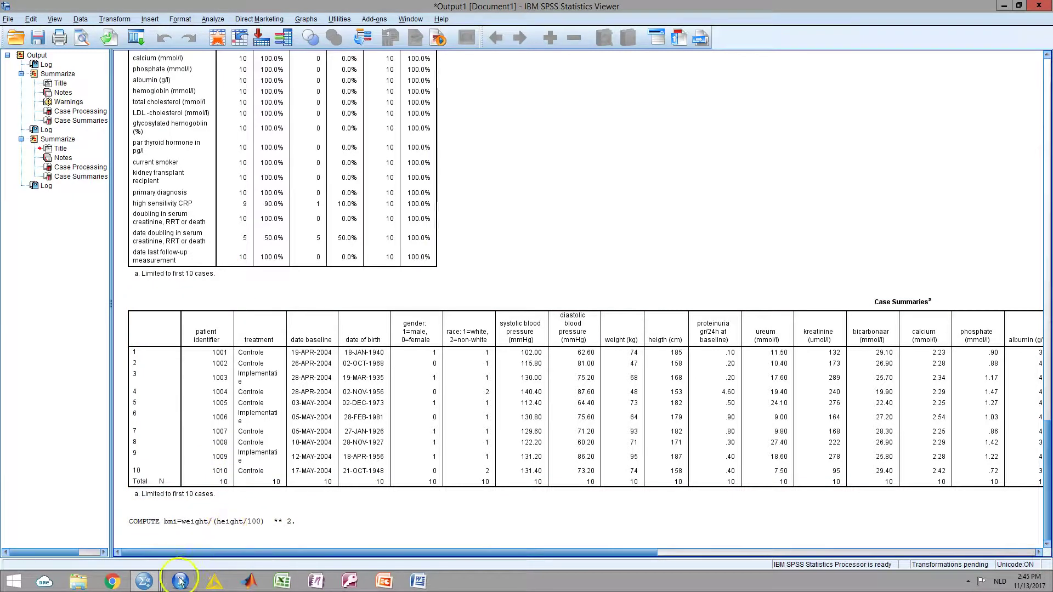
Step: Check the bmi variable's definition in renal_failure.sav and look at its column among the case values
mouse_move(144, 580)
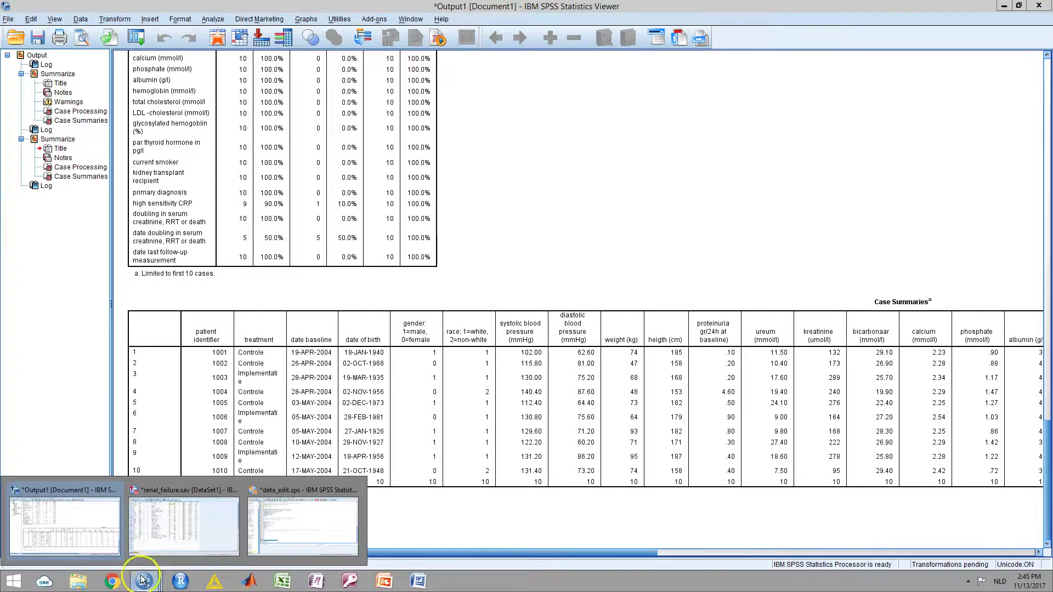
click(178, 498)
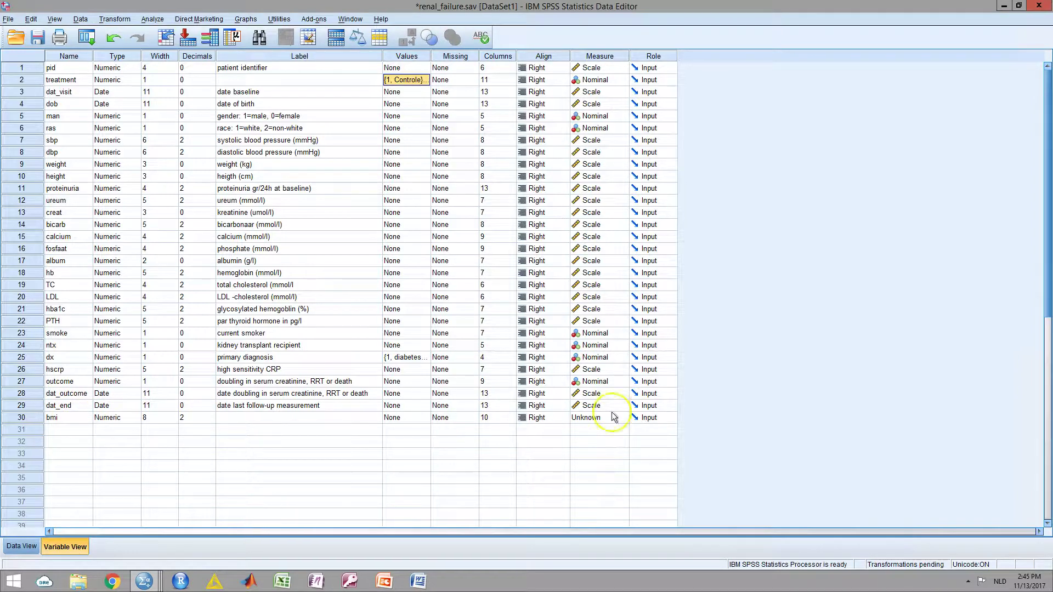
double_click(22, 420)
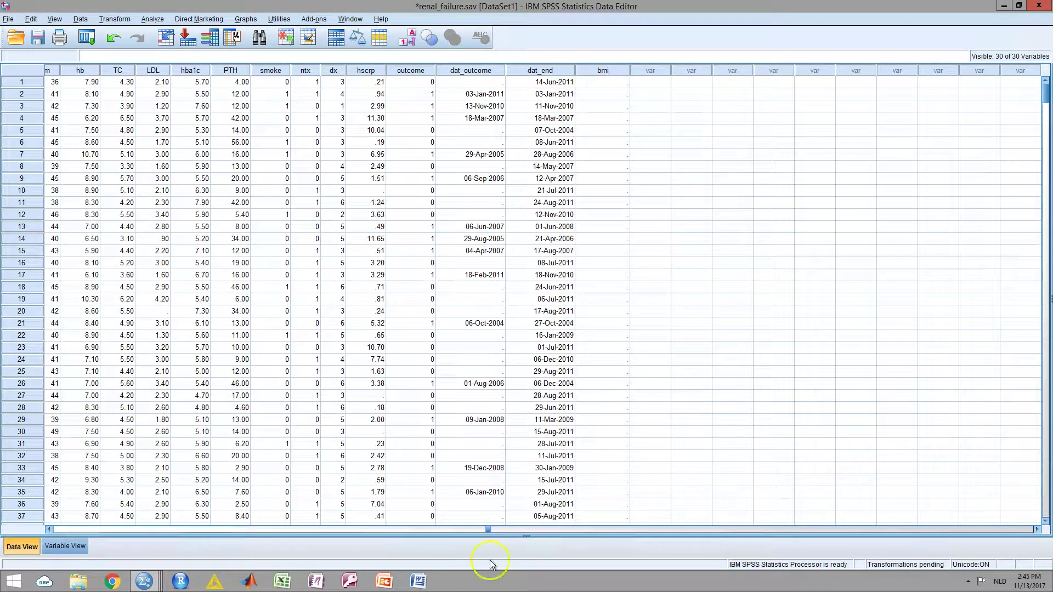
Step: Run the pasted bmi COMPUTE line together with its EXECUTE and check the bmi column in the data editor
mouse_move(143, 579)
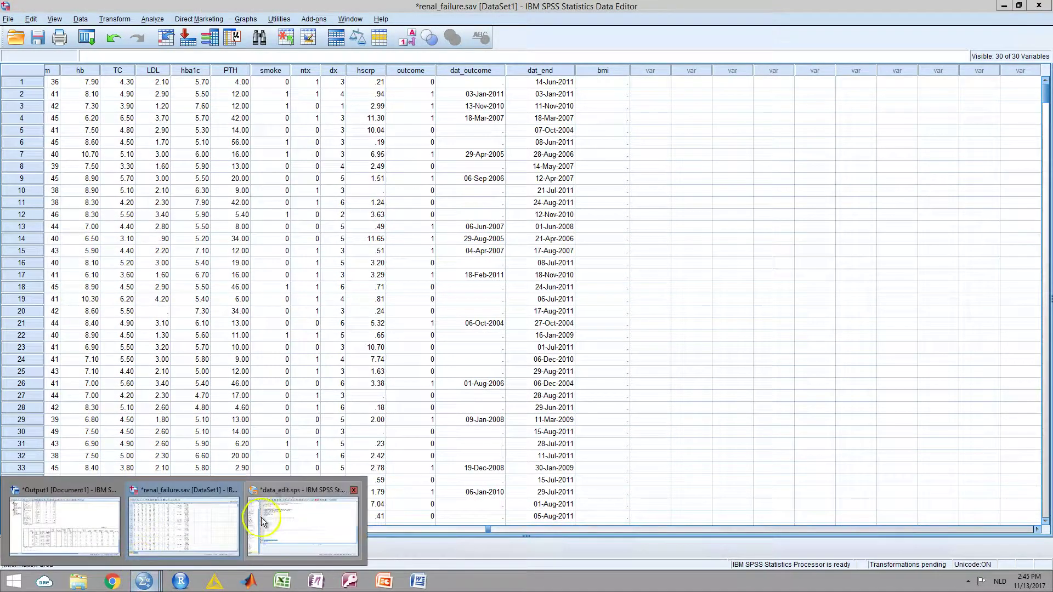
click(291, 526)
drag(145, 427, 184, 439)
click(286, 38)
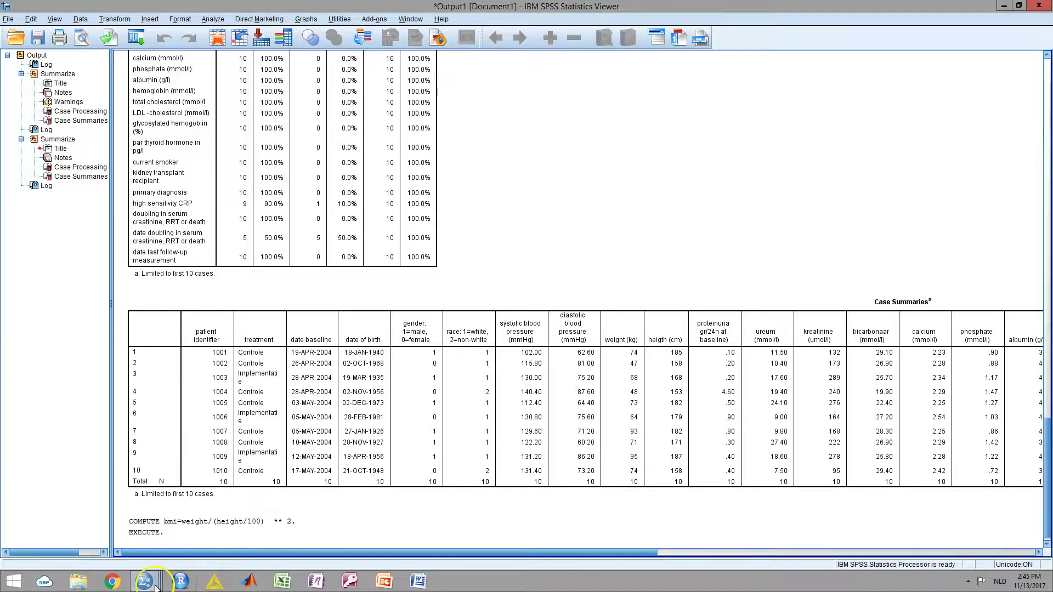
mouse_move(213, 581)
click(212, 507)
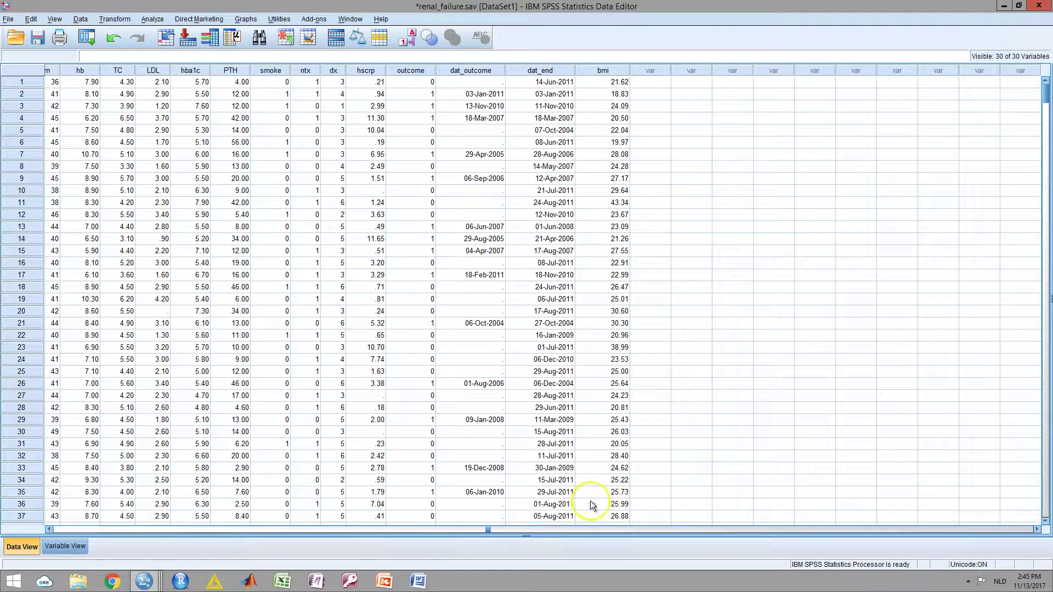
Step: Return to the syntax file, select the pasted bmi commands and compare them with the existing Age and BMI section
mouse_move(152, 581)
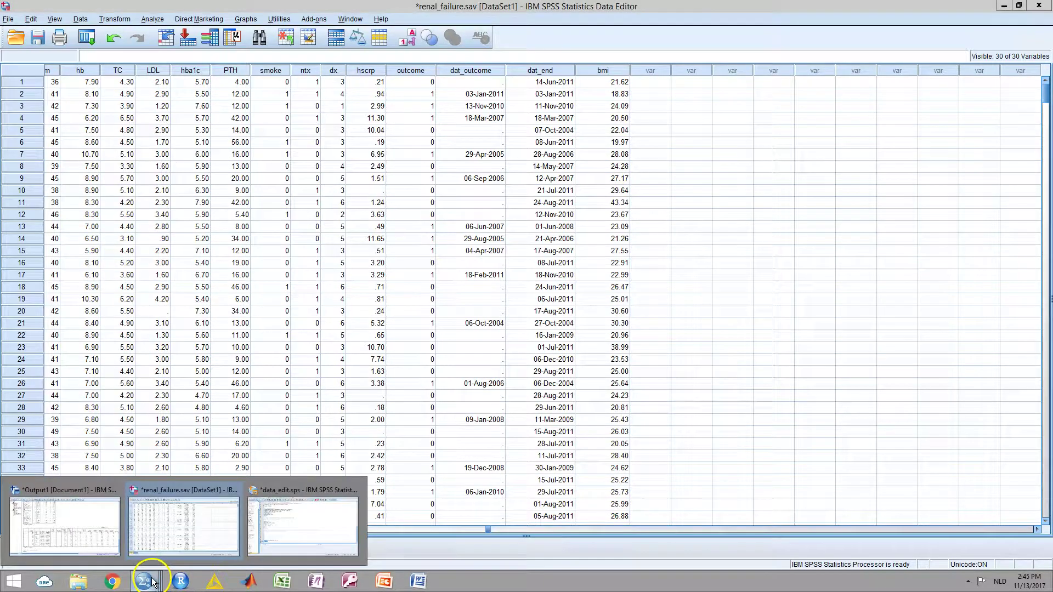
click(270, 521)
click(204, 427)
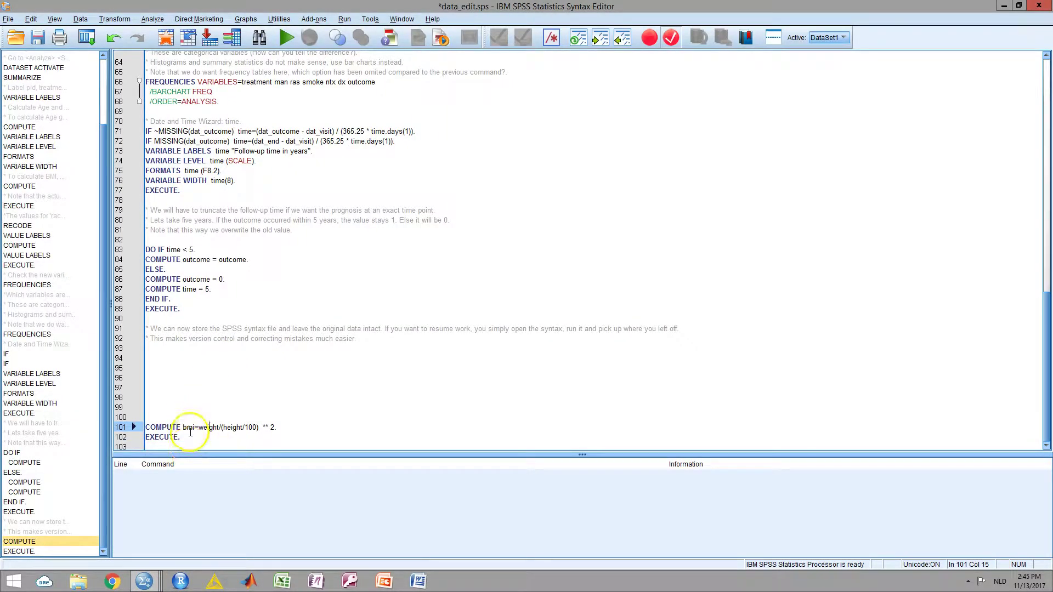
drag(181, 437, 146, 427)
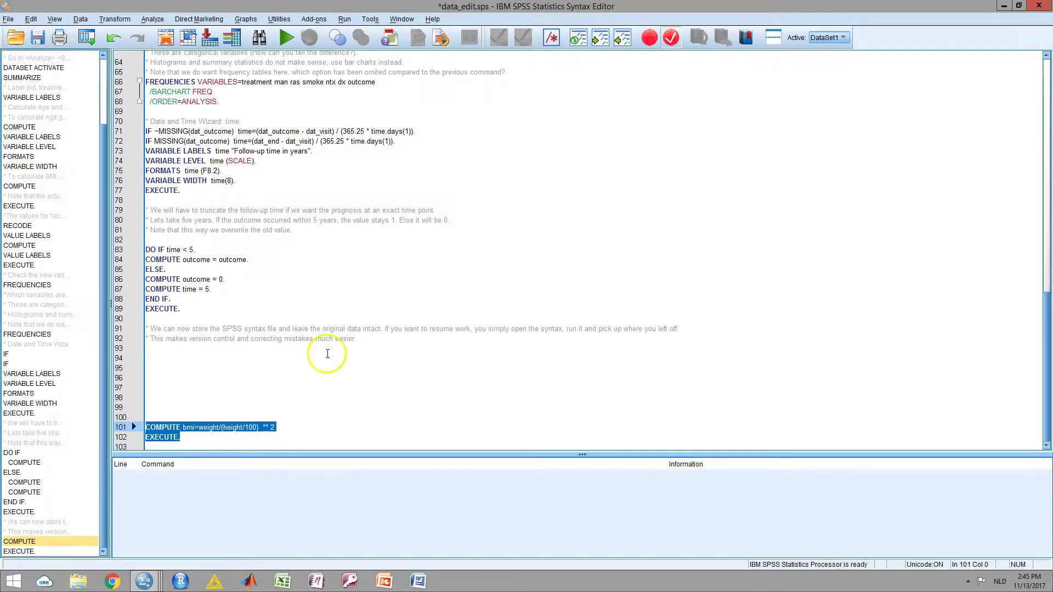
scroll(259, 357, up, 9)
scroll(244, 349, up, 11)
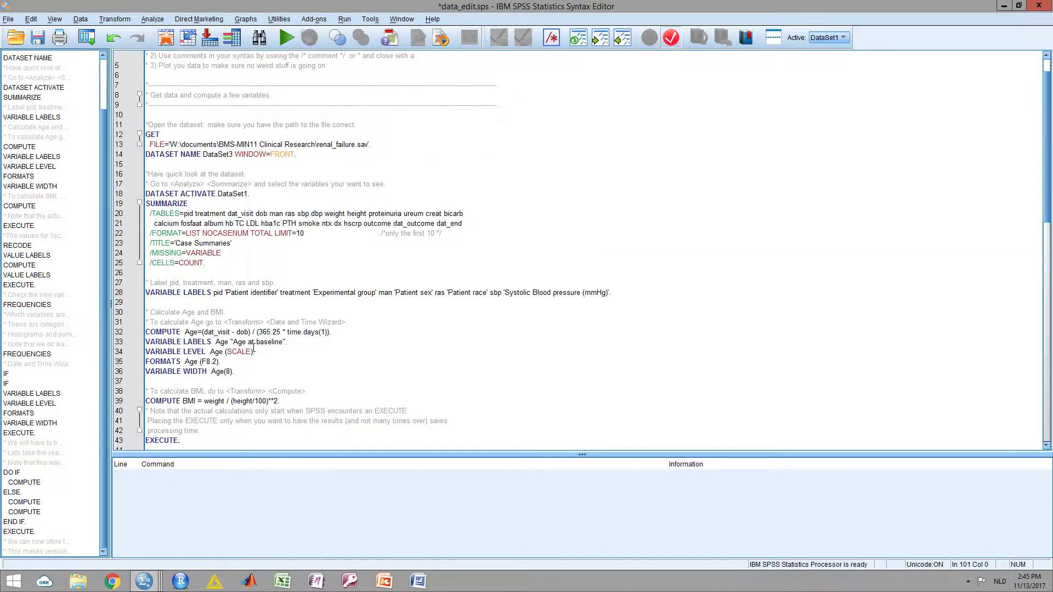
scroll(248, 352, down, 2)
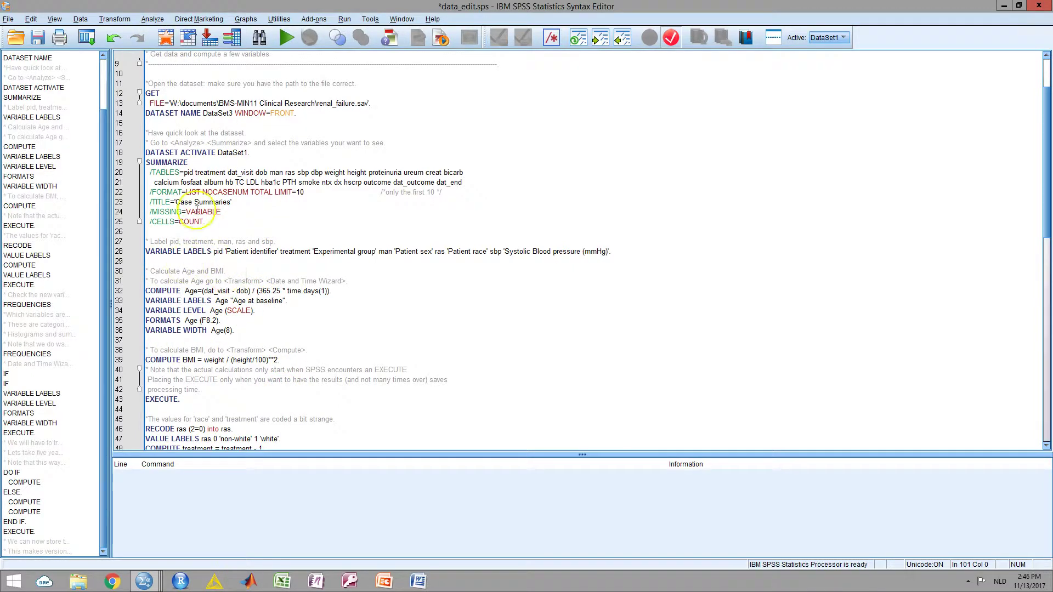
Step: Start the Date and Time Wizard and choose to calculate with dates and times
click(113, 20)
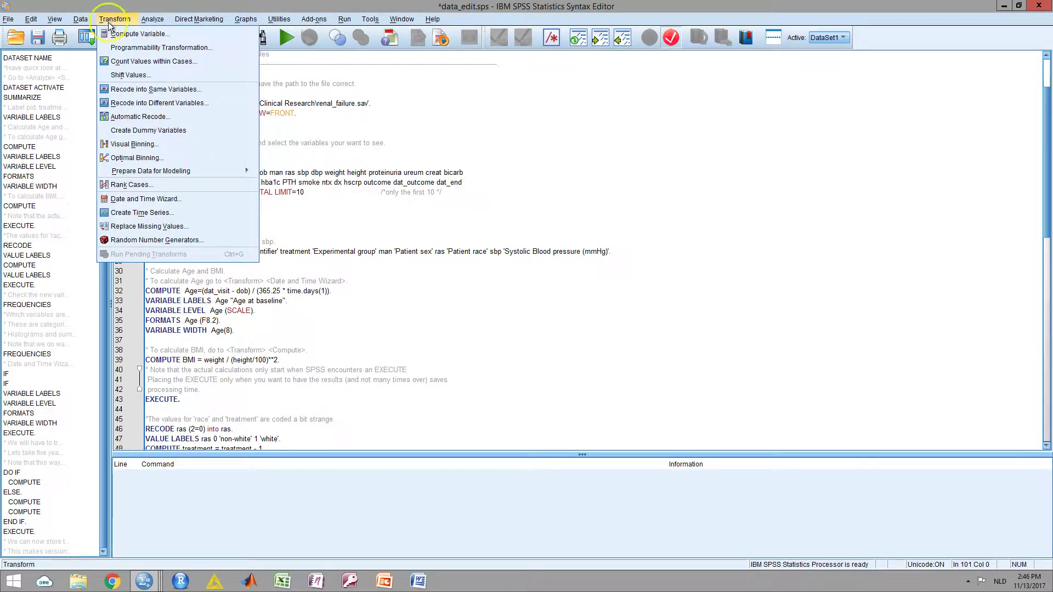
click(152, 200)
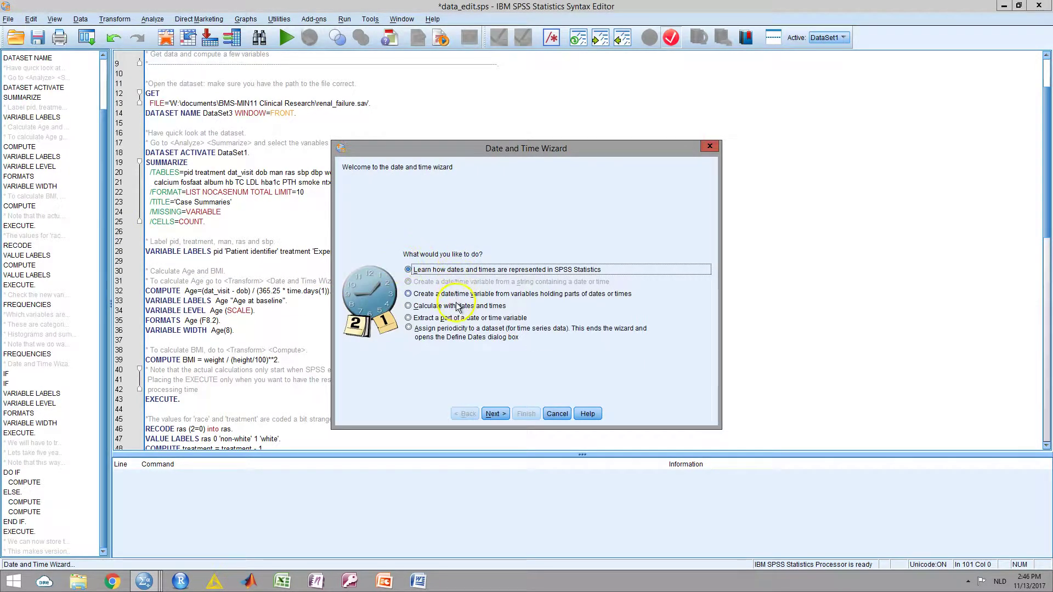
click(409, 306)
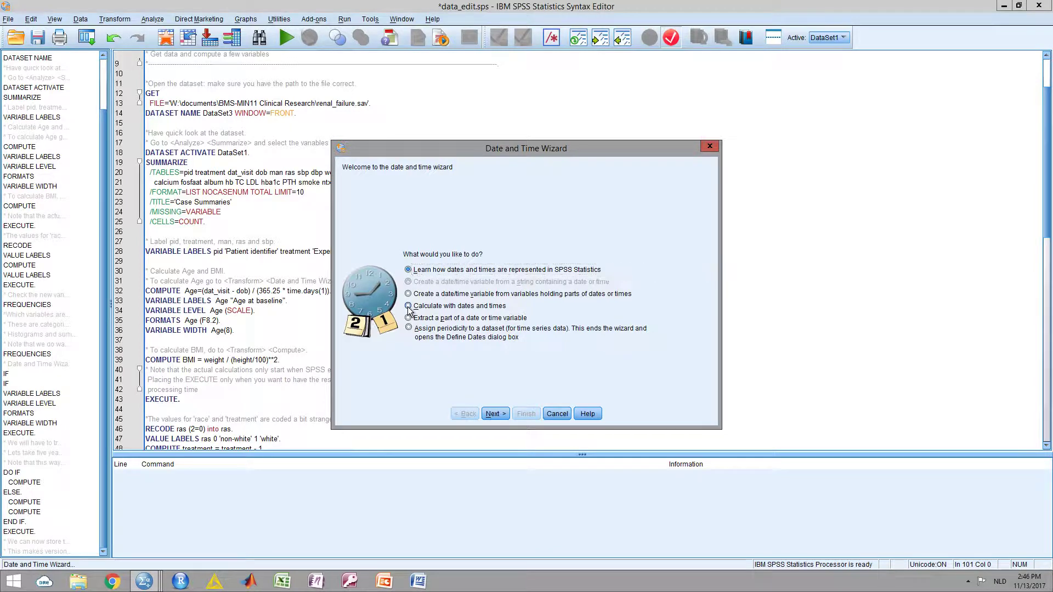
click(496, 413)
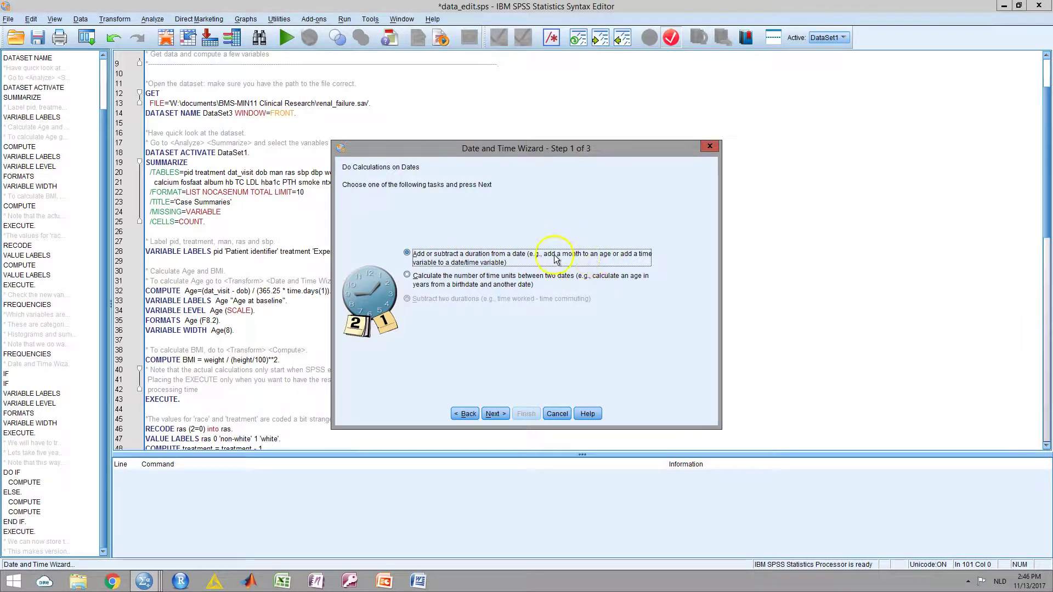
click(495, 414)
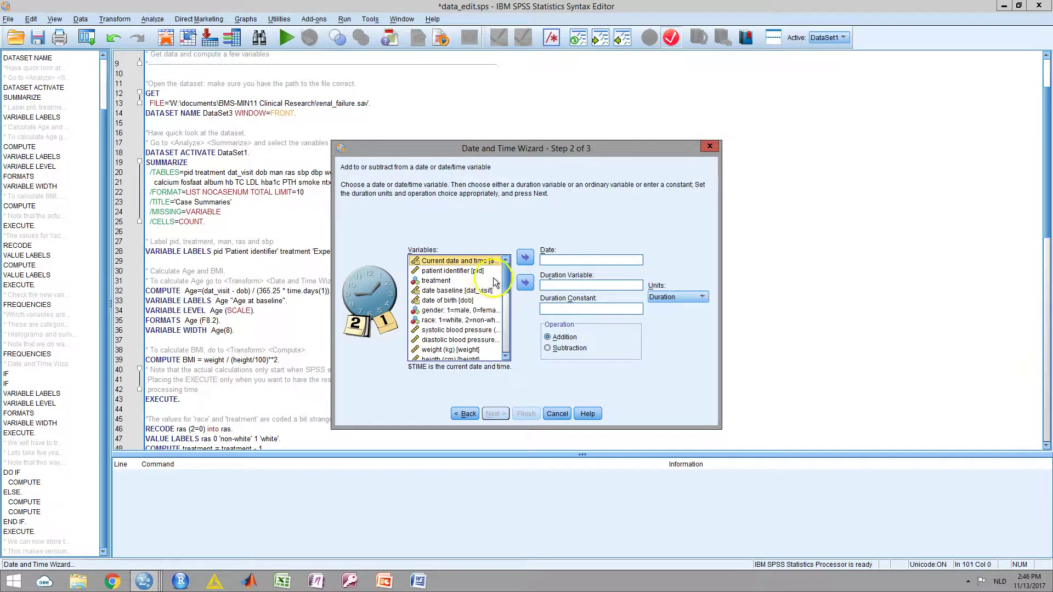
click(447, 301)
click(465, 414)
click(466, 414)
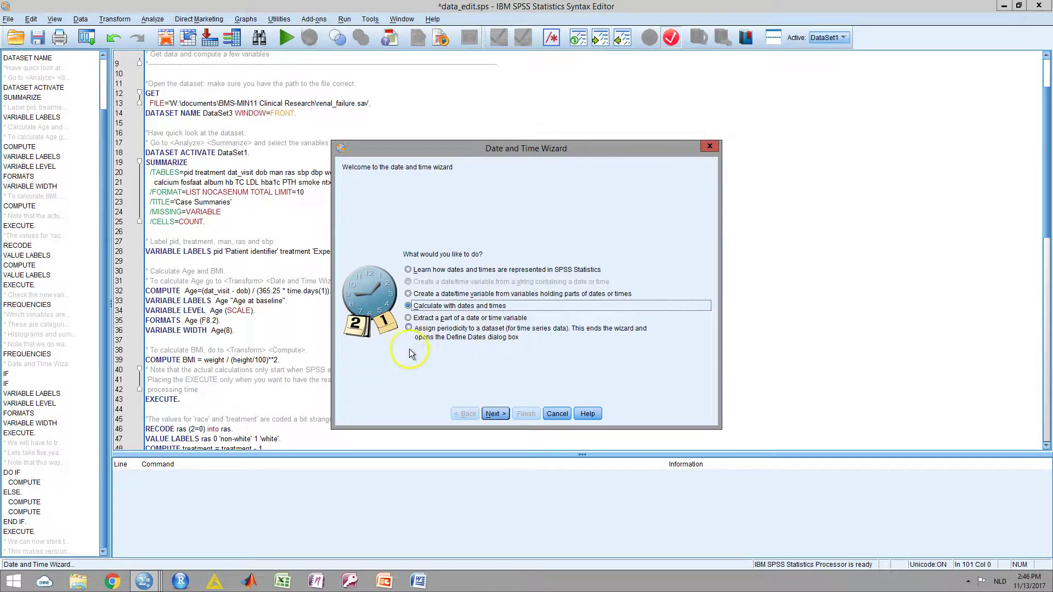
click(408, 294)
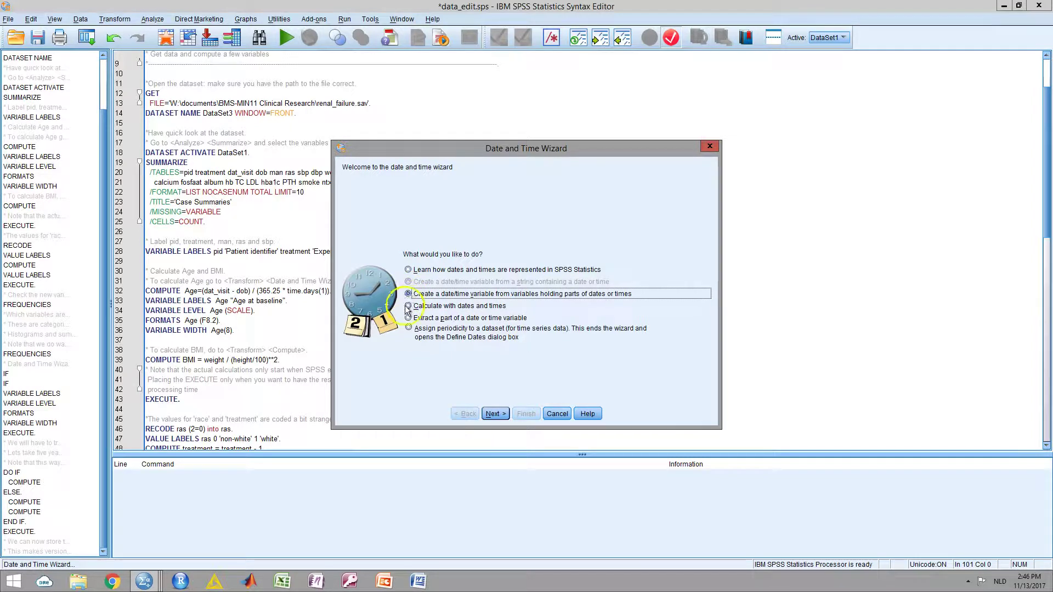
click(408, 306)
click(493, 413)
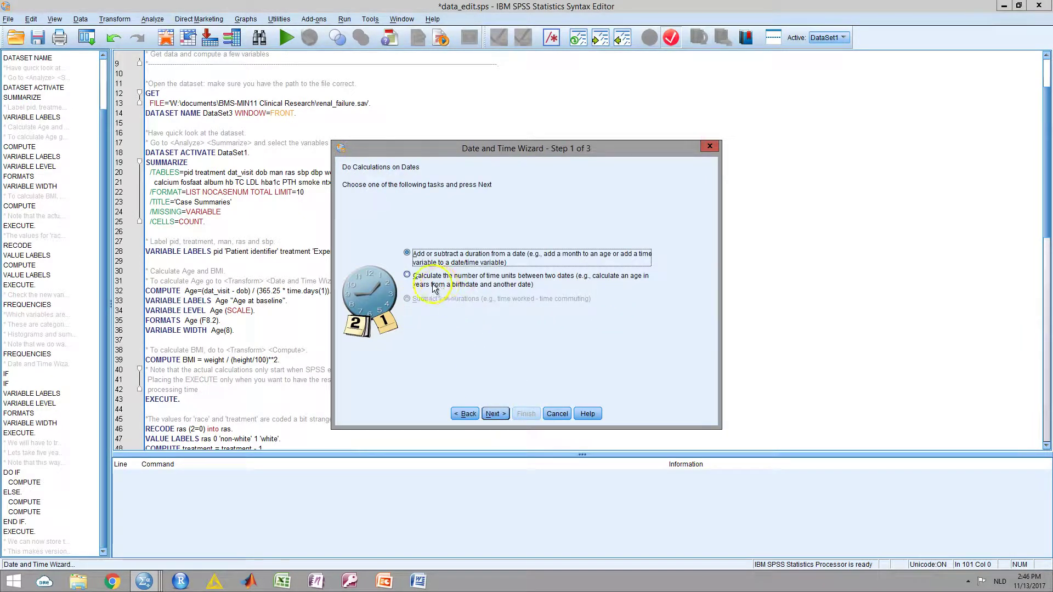
Step: Calculate the number of time units between two dates as dat_visit minus dob, listing the variables by name
click(435, 283)
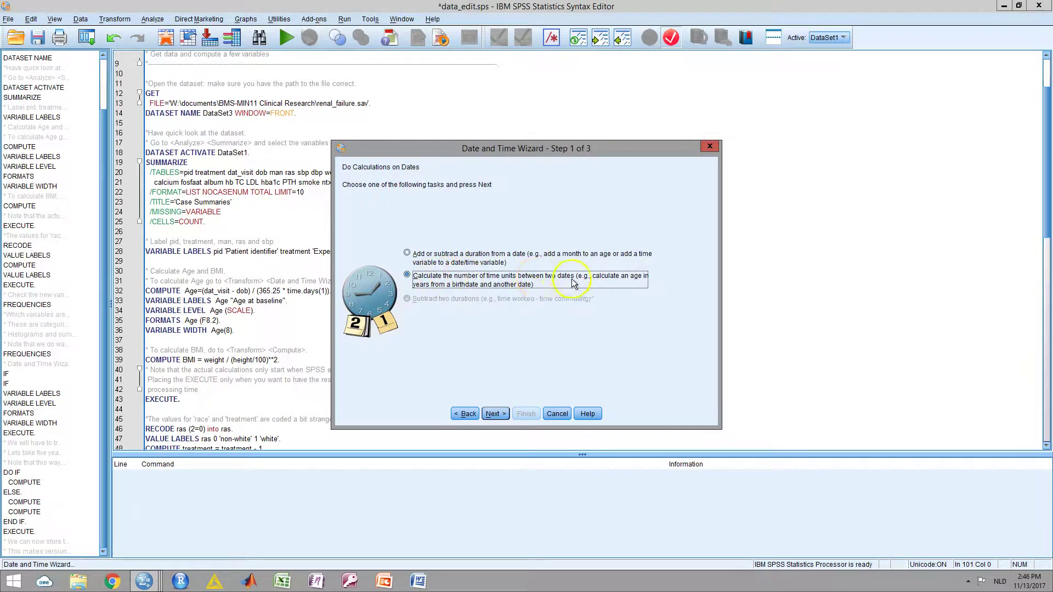
click(493, 413)
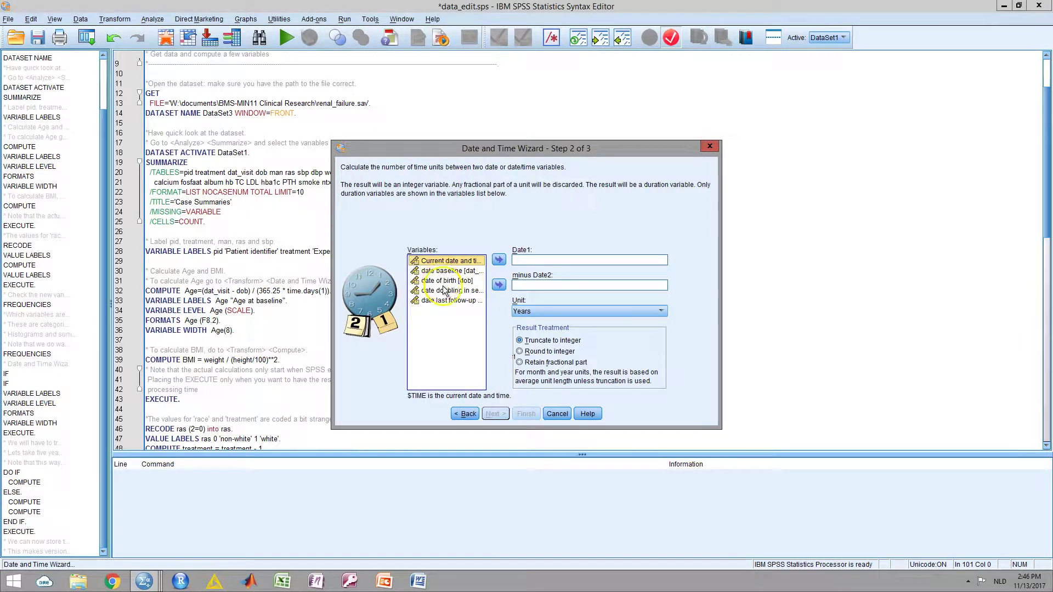
right_click(457, 272)
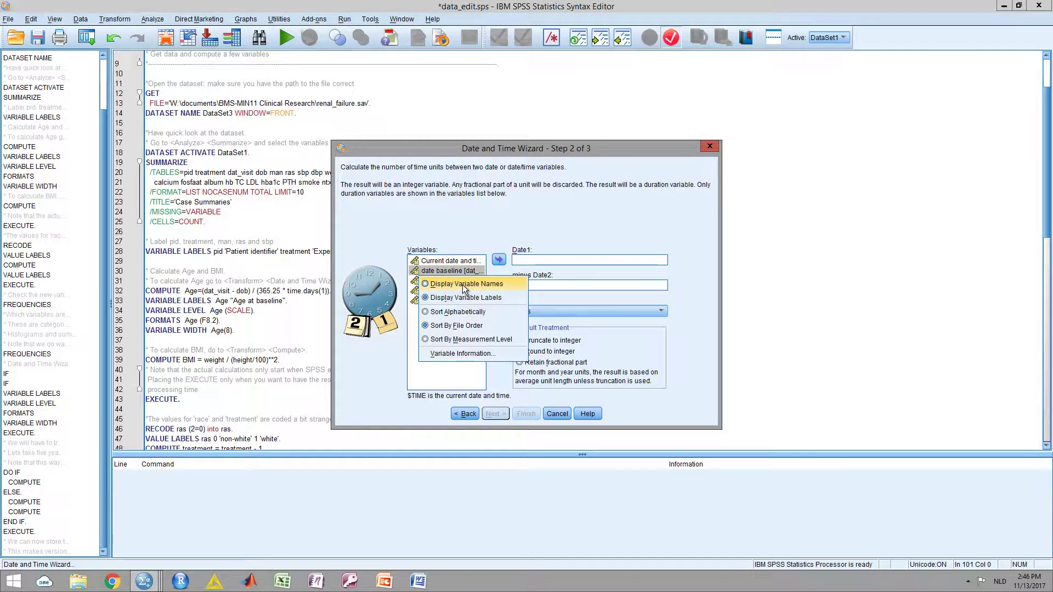
click(462, 284)
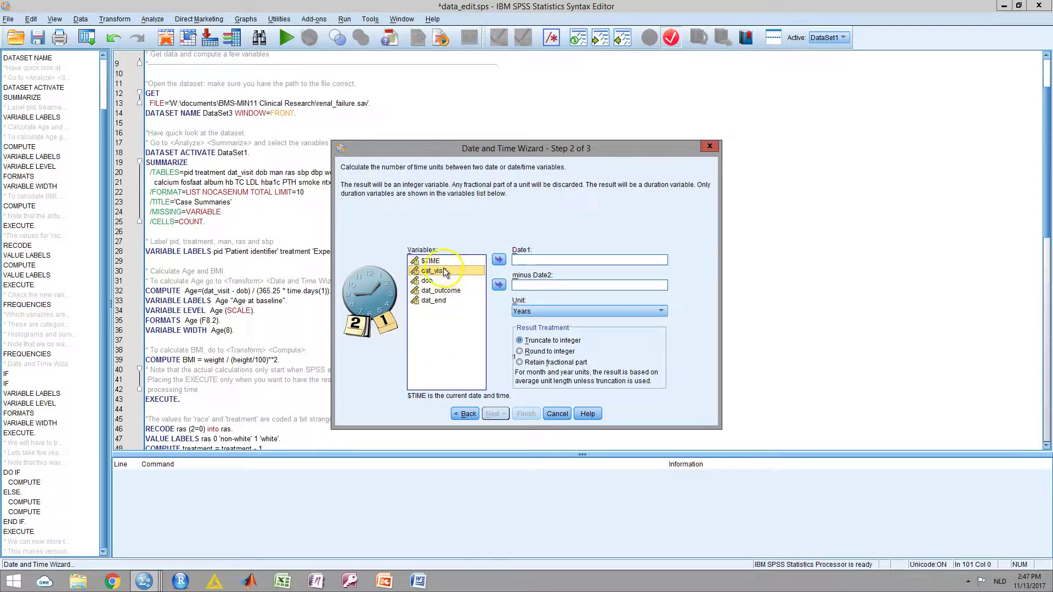
click(499, 260)
click(427, 271)
click(499, 284)
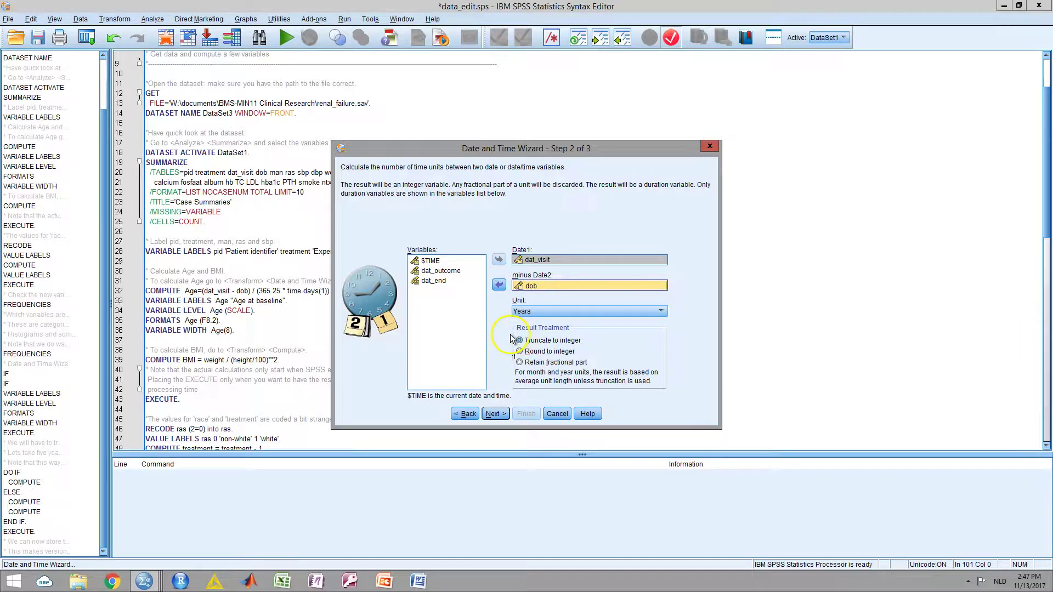
Step: Name the result variable age with the label "Baseline age (in years)" and paste its syntax into the syntax file
click(494, 414)
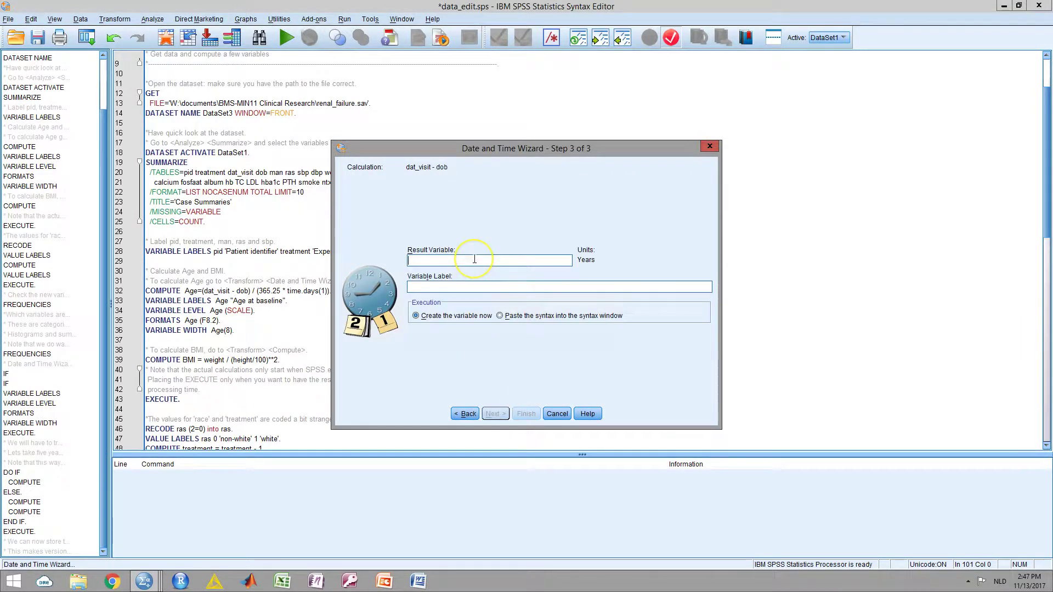
text(age)
click(470, 288)
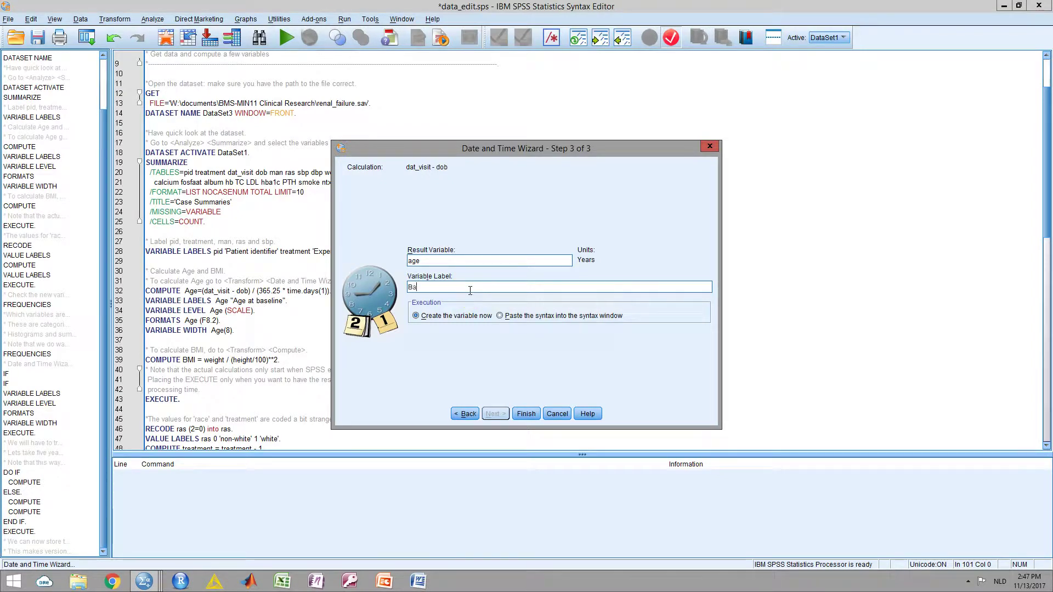
text(Baseline age (in years)
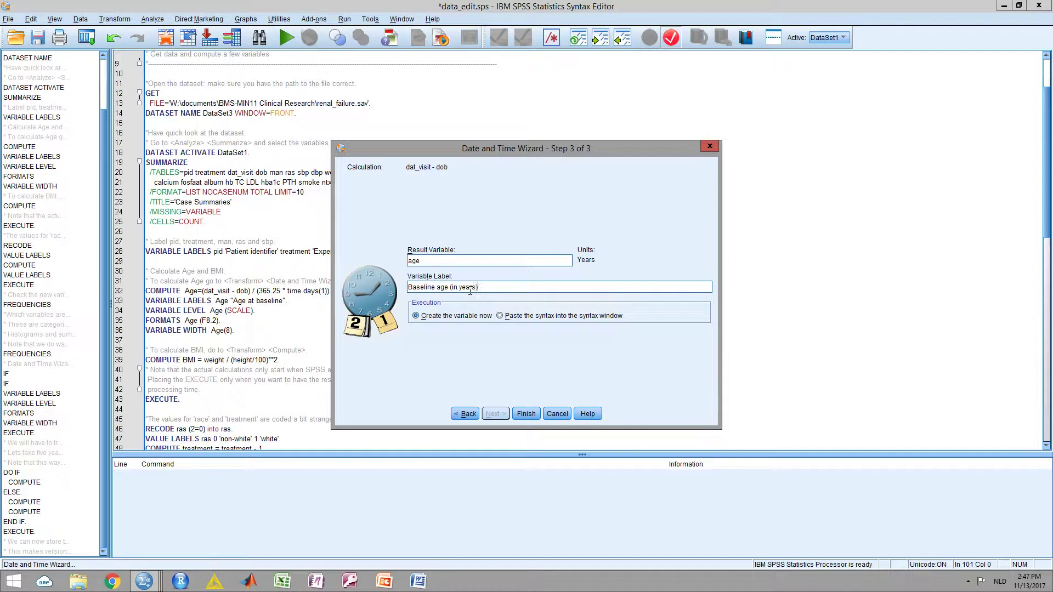
click(499, 316)
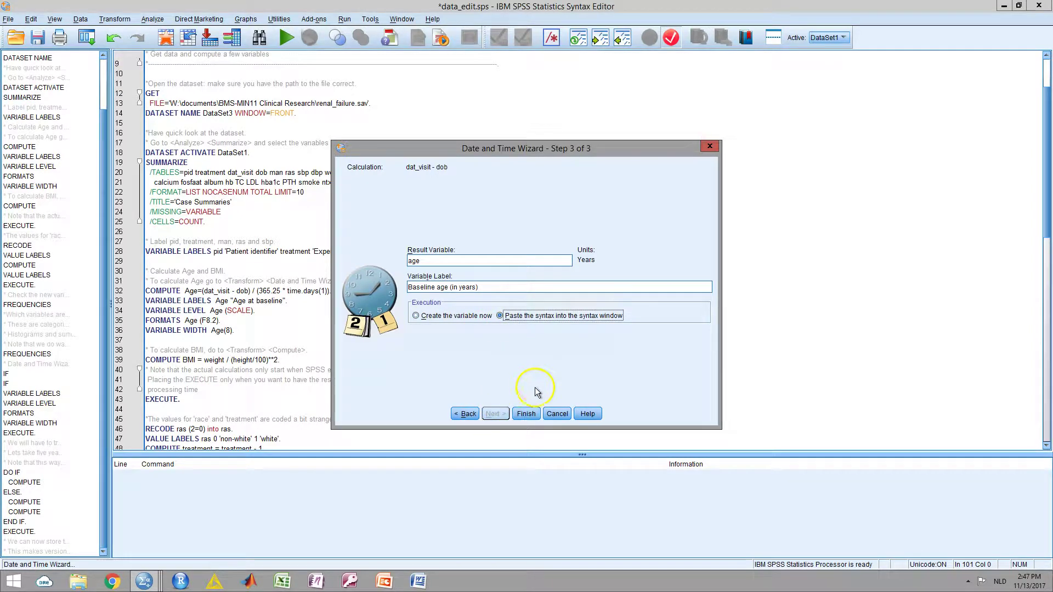
click(523, 413)
Step: Run the pasted age commands at the end of the syntax file and check the age column in the data editor
scroll(436, 335, down, 15)
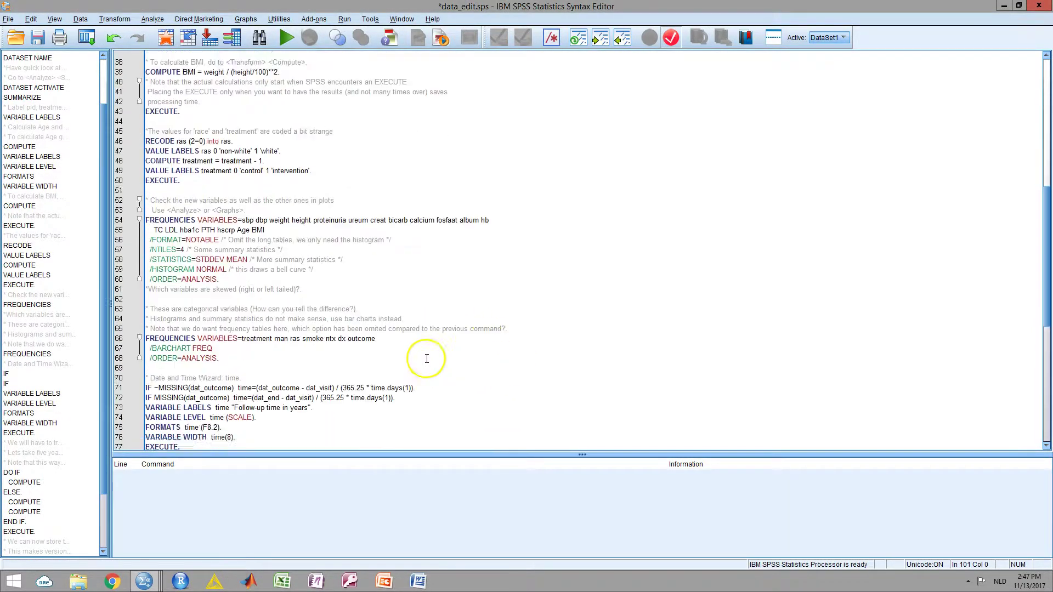
scroll(446, 370, down, 5)
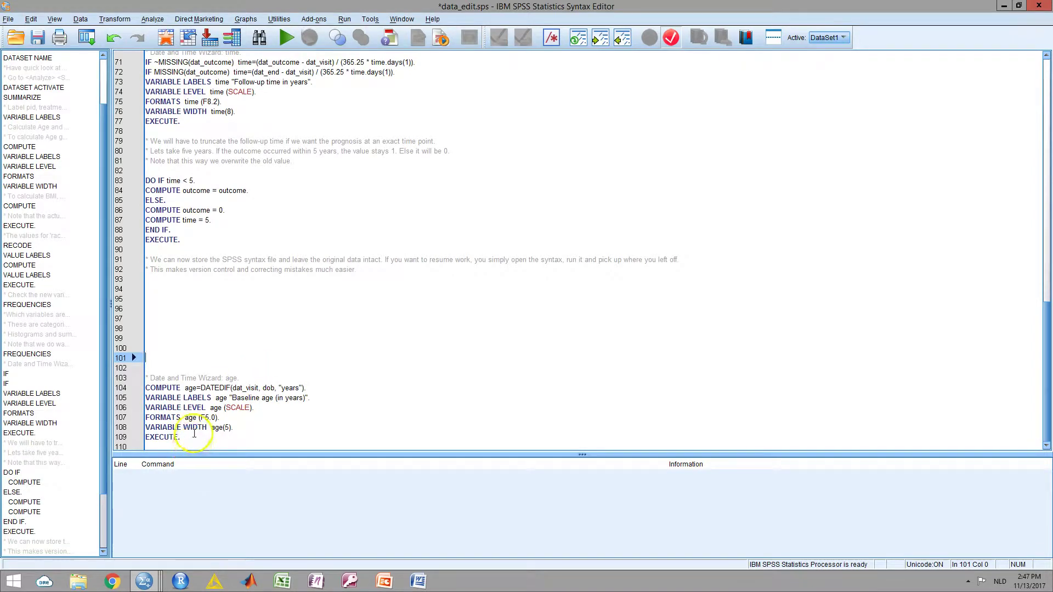
drag(199, 437, 145, 377)
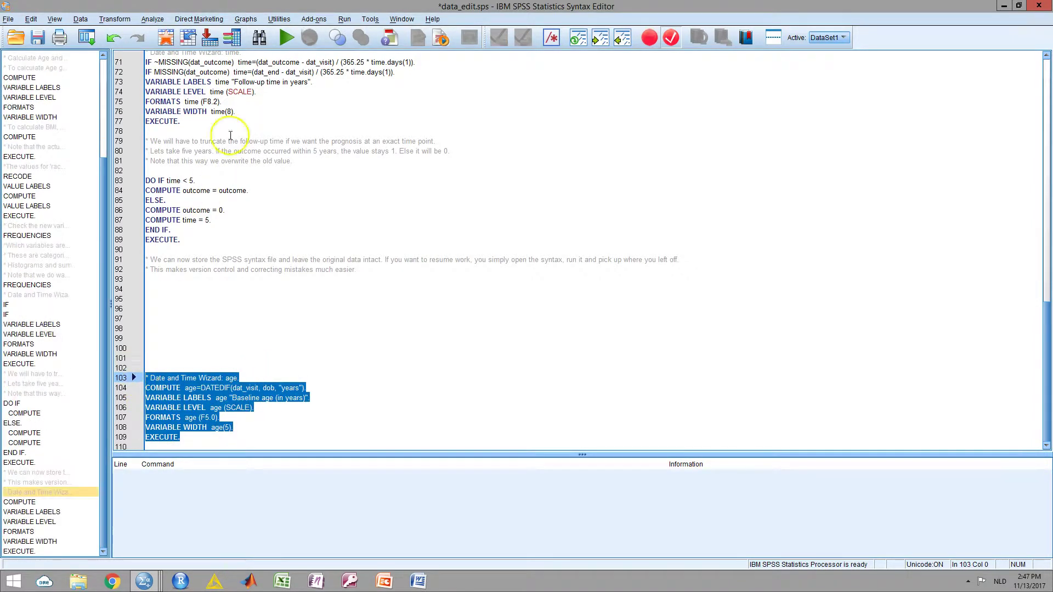
click(284, 37)
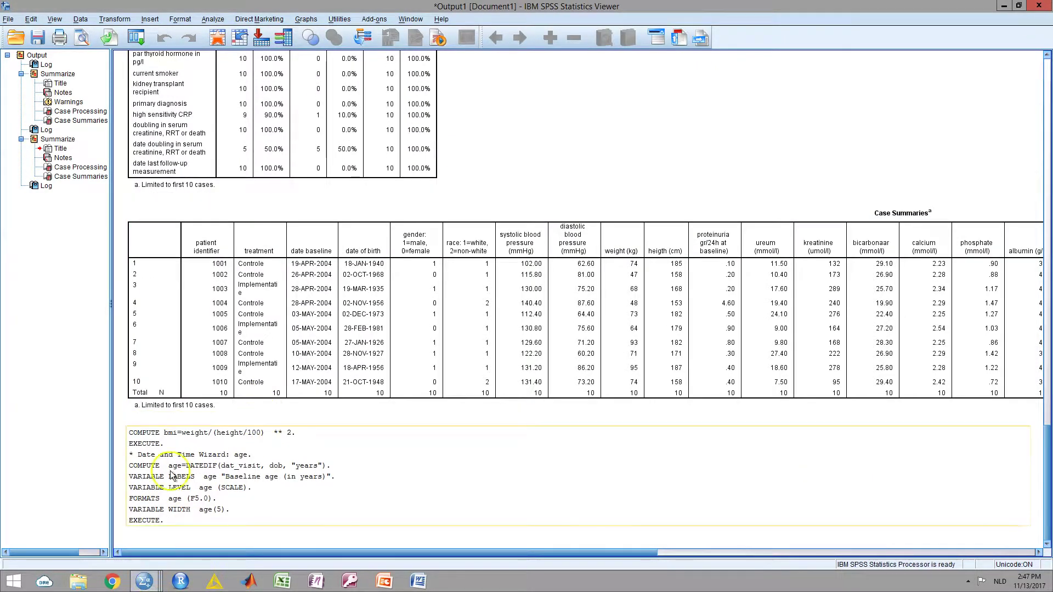
click(148, 579)
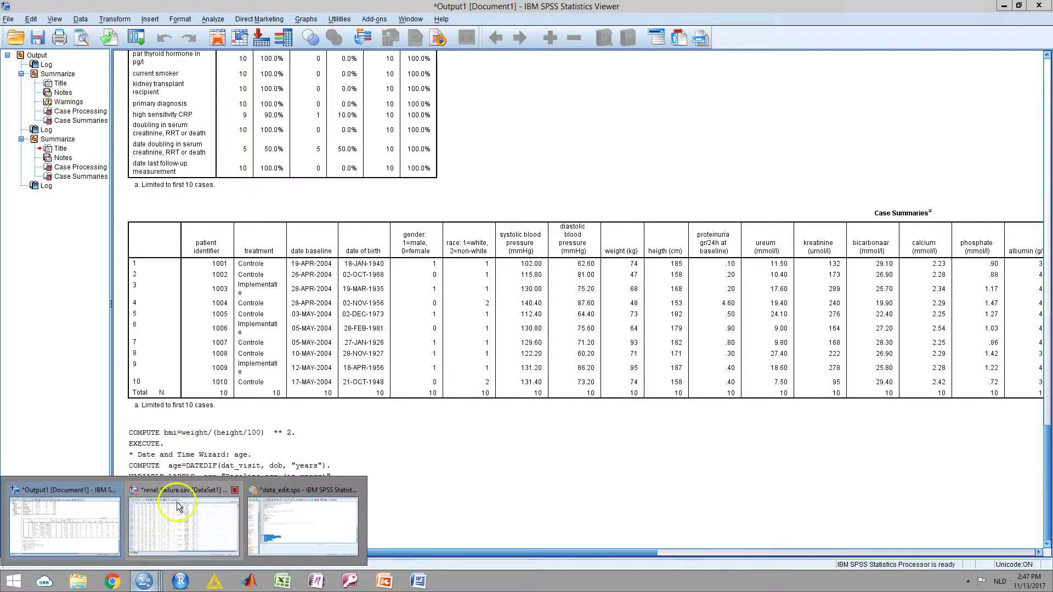
click(183, 523)
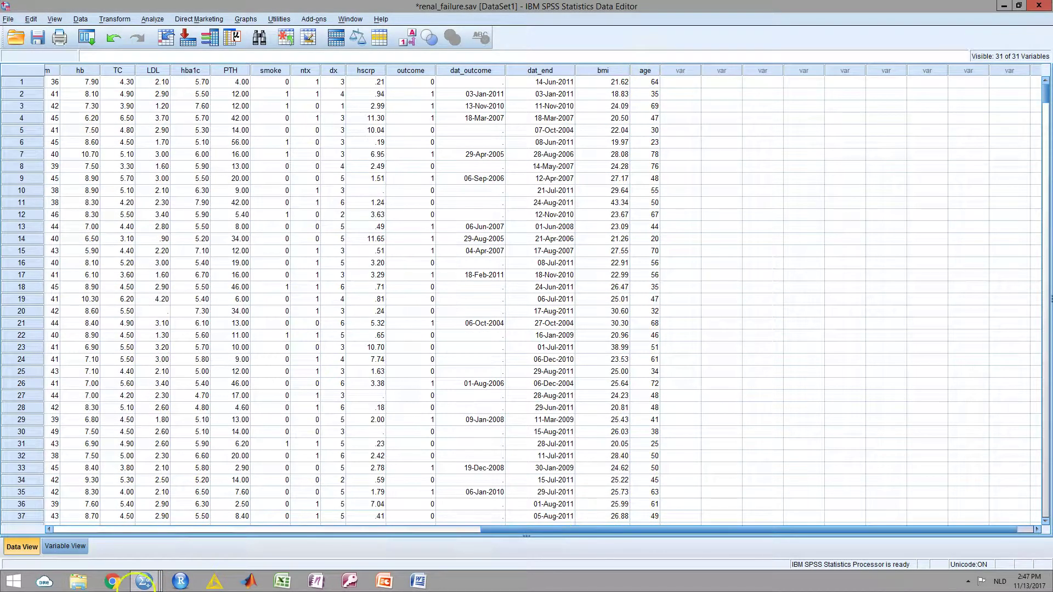
Step: Return to the syntax file and delete the pasted age commands
click(143, 581)
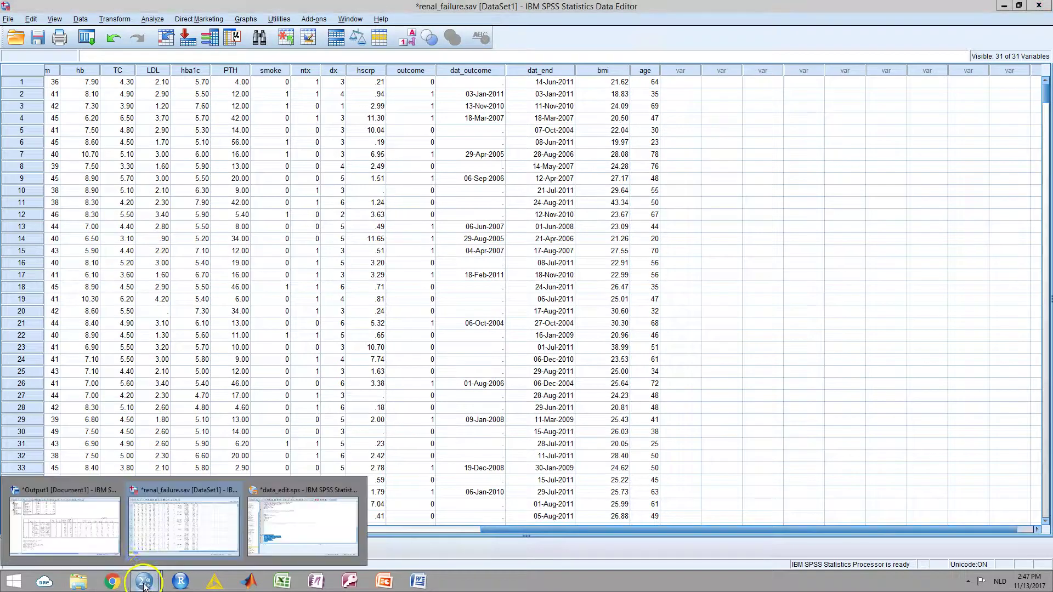
click(272, 525)
key(Delete)
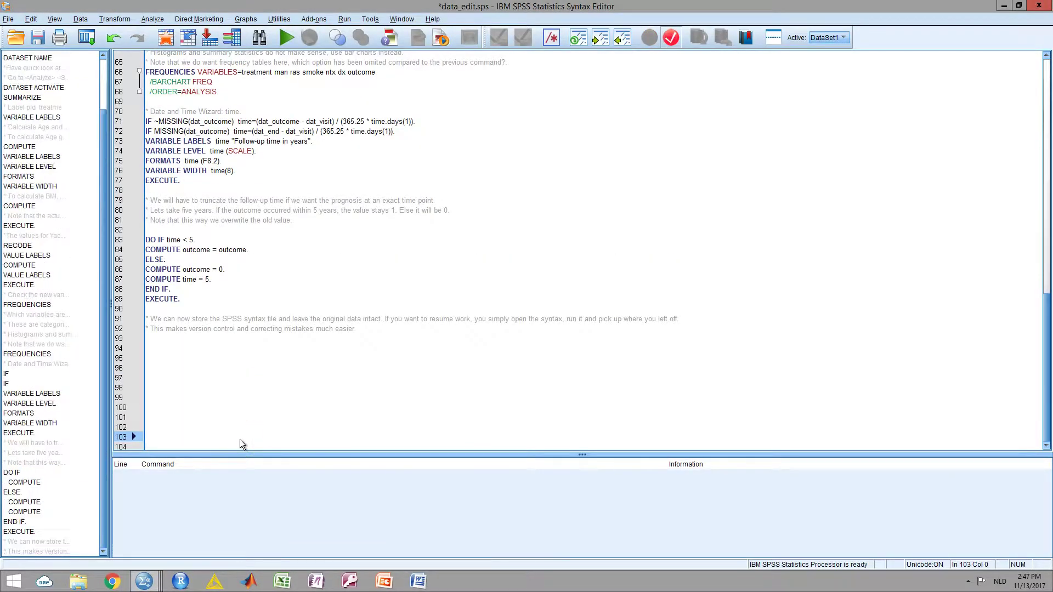
Step: Review the existing Age and BMI calculations and the first FREQUENCIES command in the syntax file
scroll(265, 301, up, 17)
scroll(238, 167, down, 3)
click(192, 236)
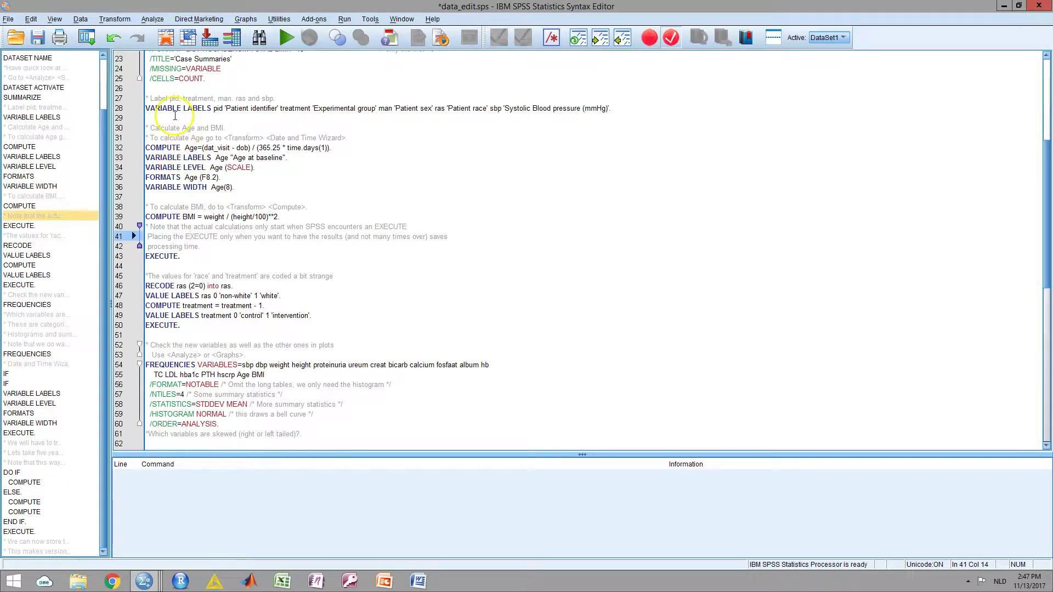
click(121, 20)
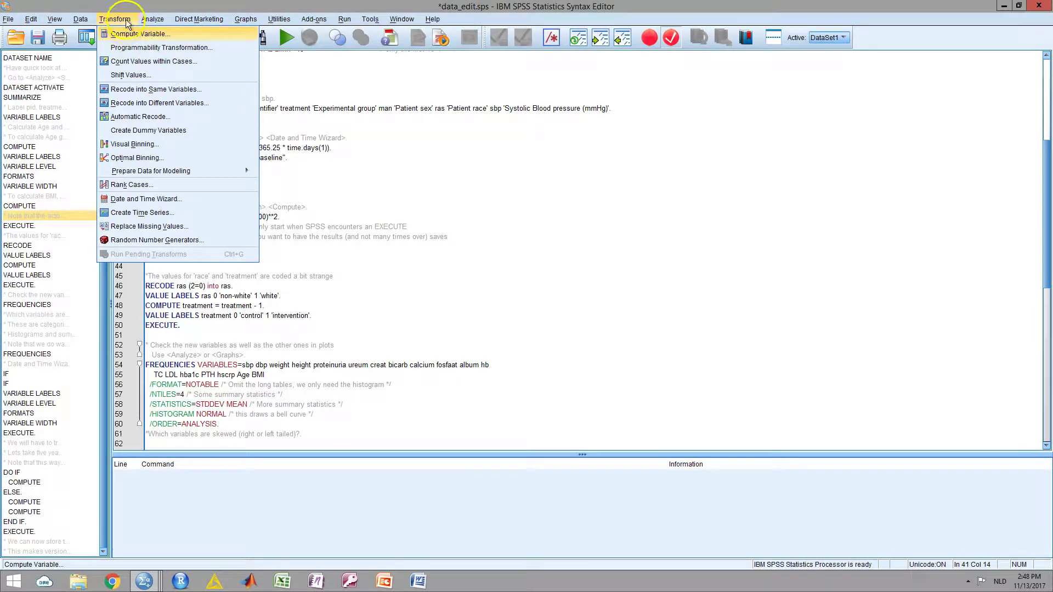
click(332, 185)
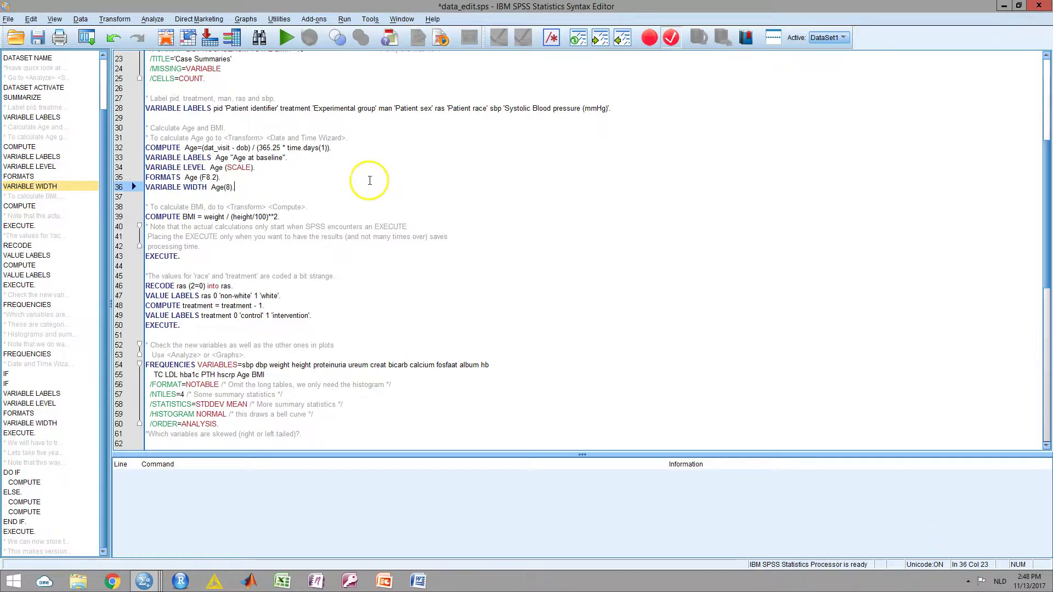
scroll(292, 221, down, 3)
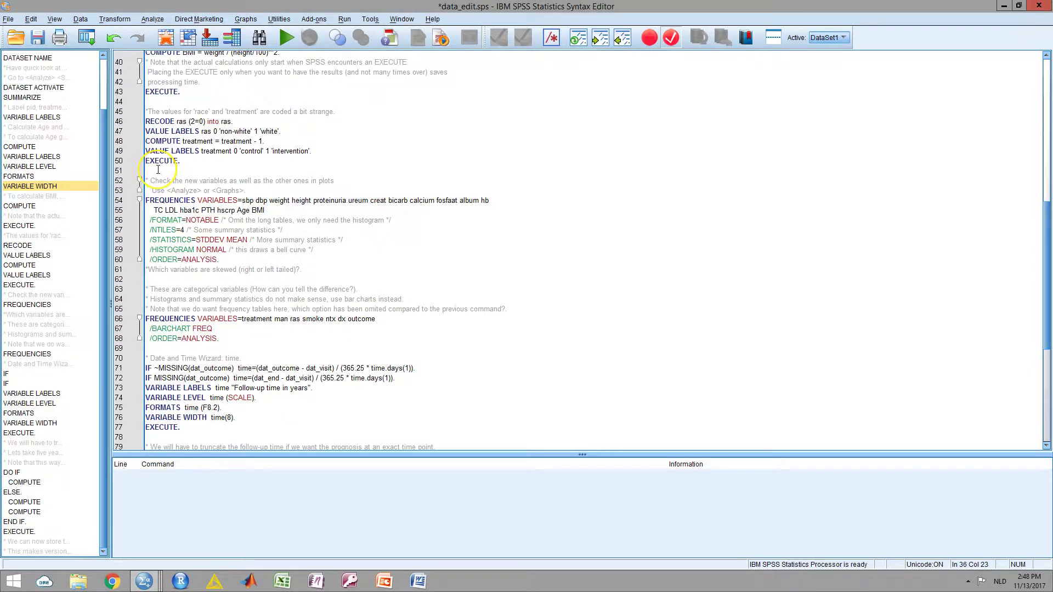
drag(160, 173, 255, 259)
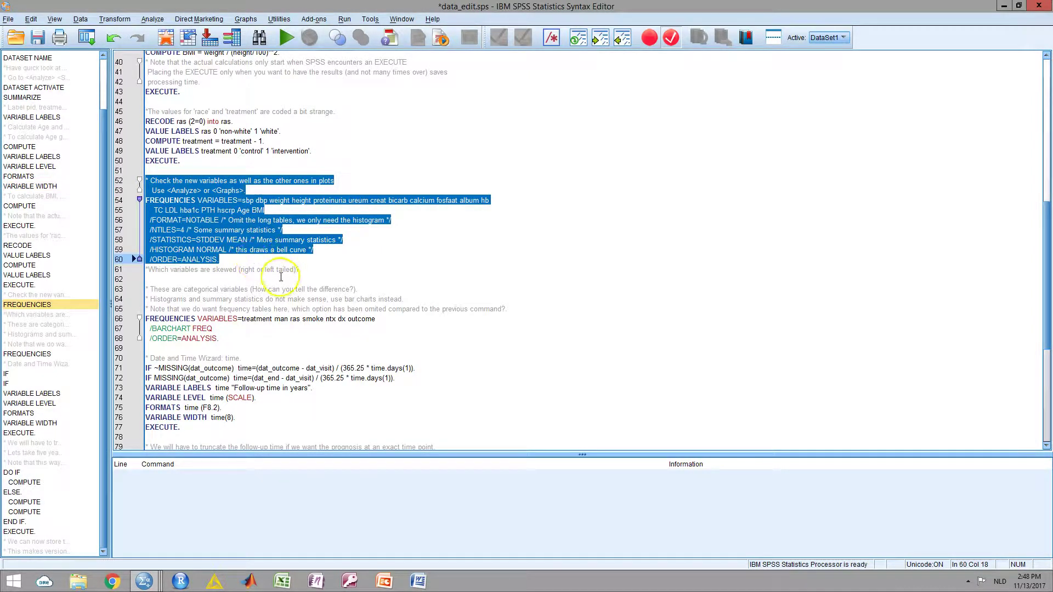
click(279, 269)
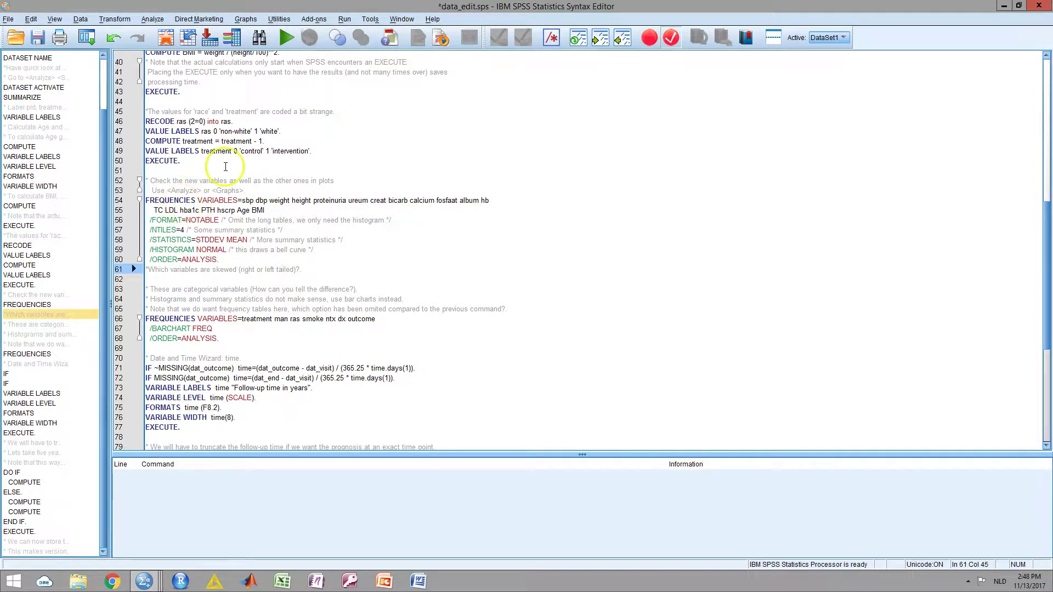
Step: Open the Frequencies dialog and show its source variables by name instead of by label
click(152, 19)
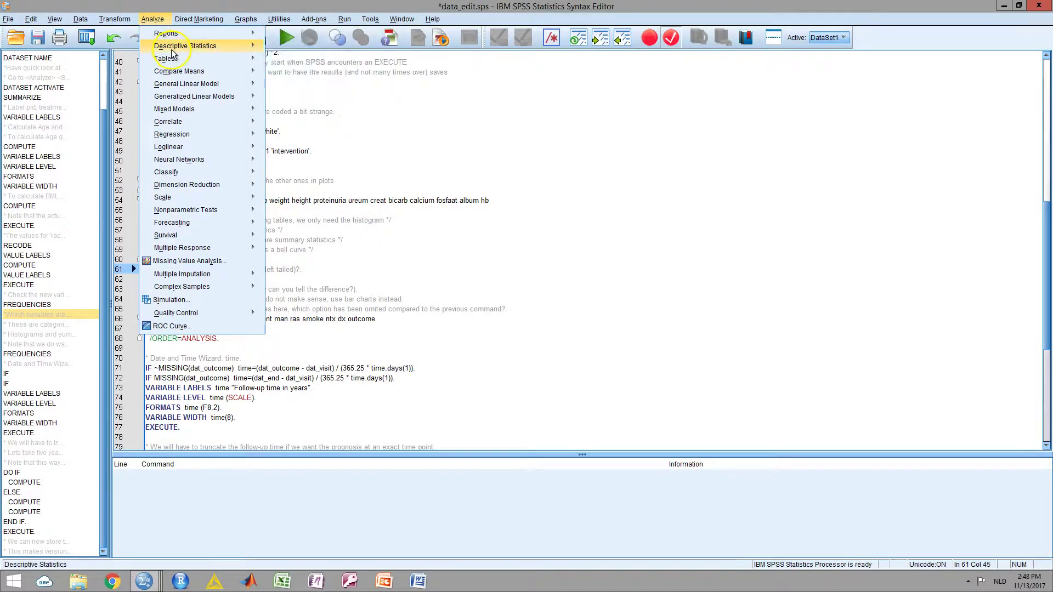
mouse_move(191, 47)
click(283, 48)
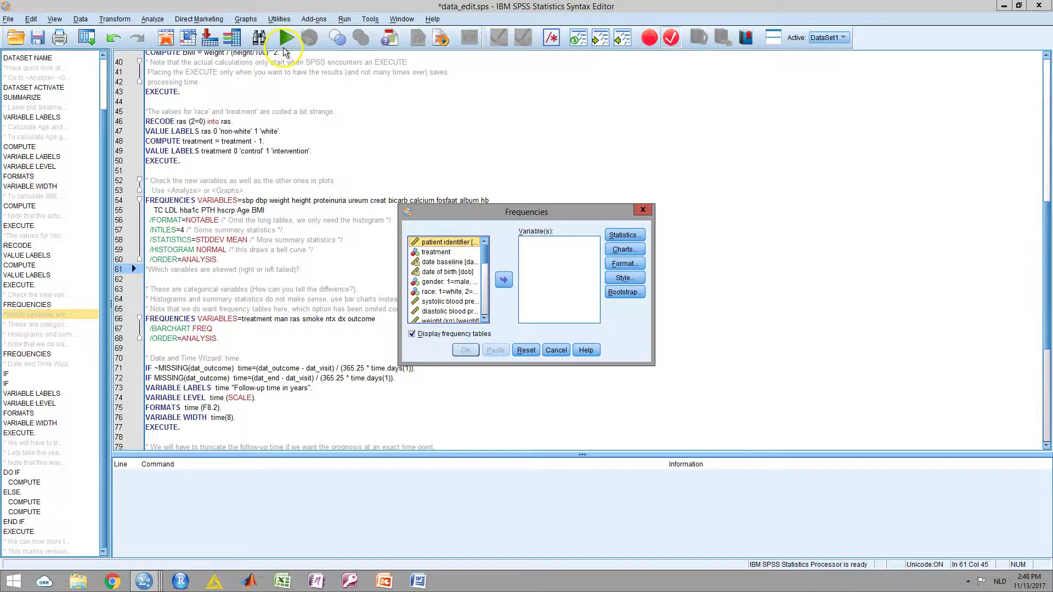
right_click(460, 263)
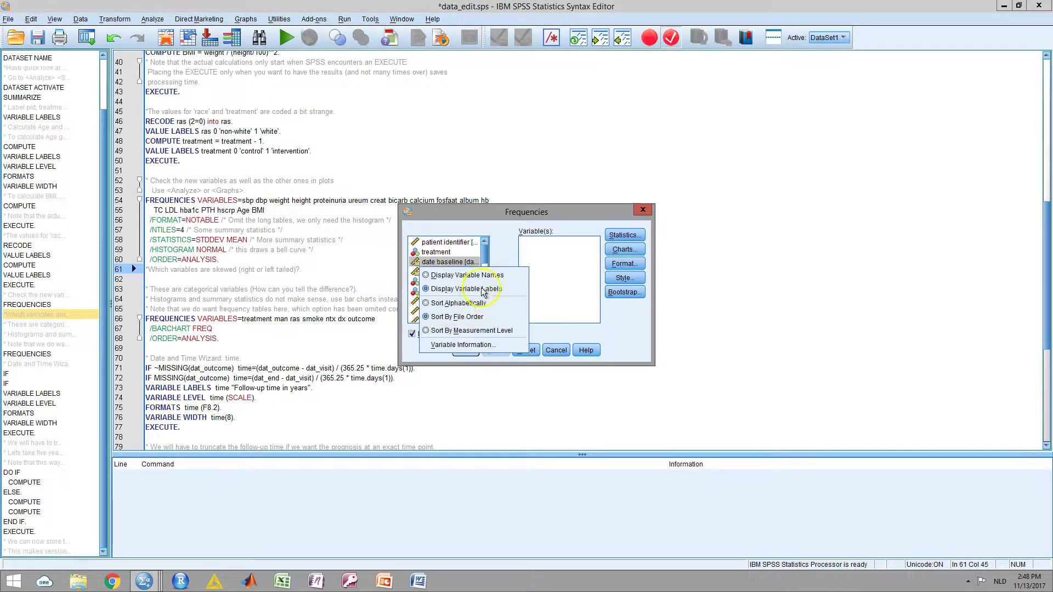
click(463, 275)
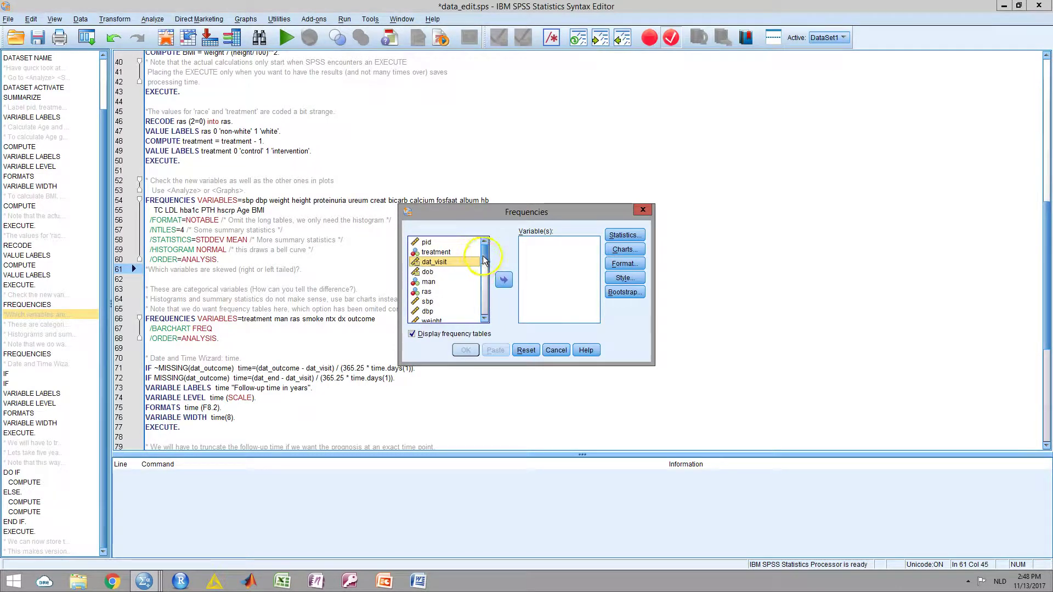
Step: Add sbp, dbp, man and proteinuria to the variables analysed by Frequencies
scroll(431, 289, down, 1)
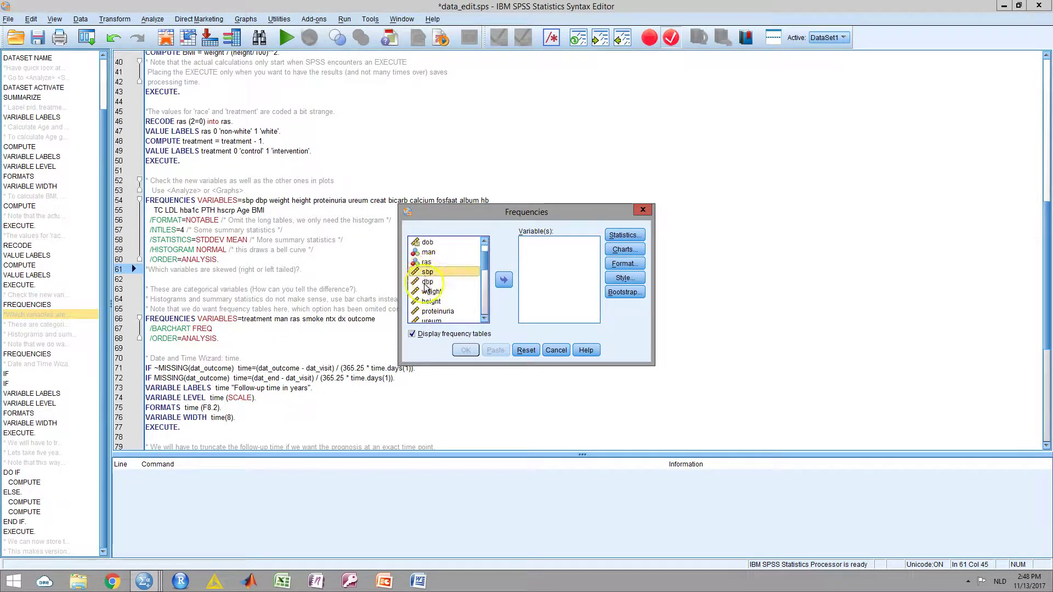
click(502, 280)
click(434, 256)
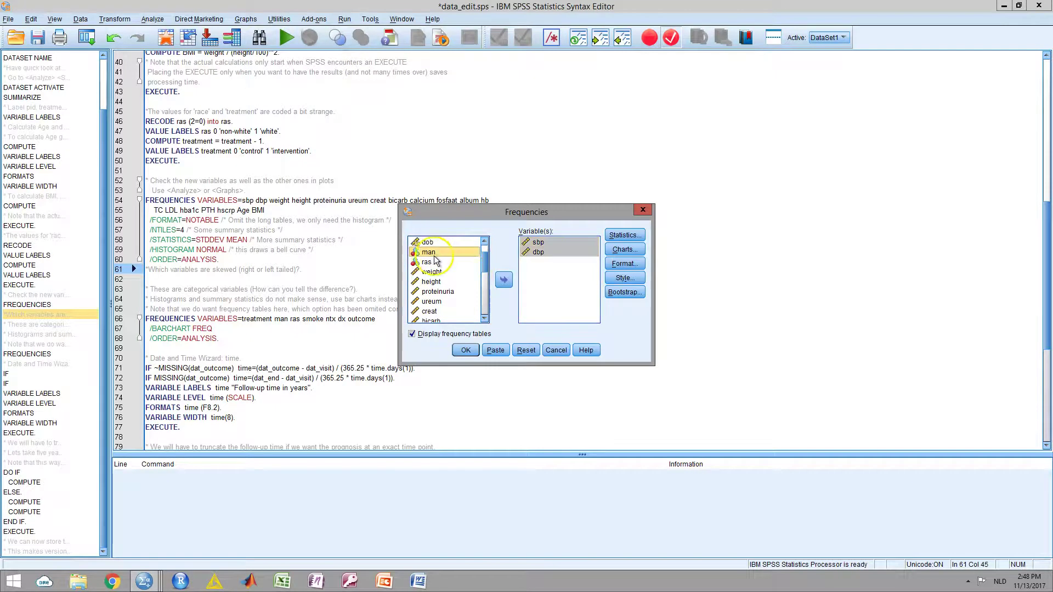
click(504, 280)
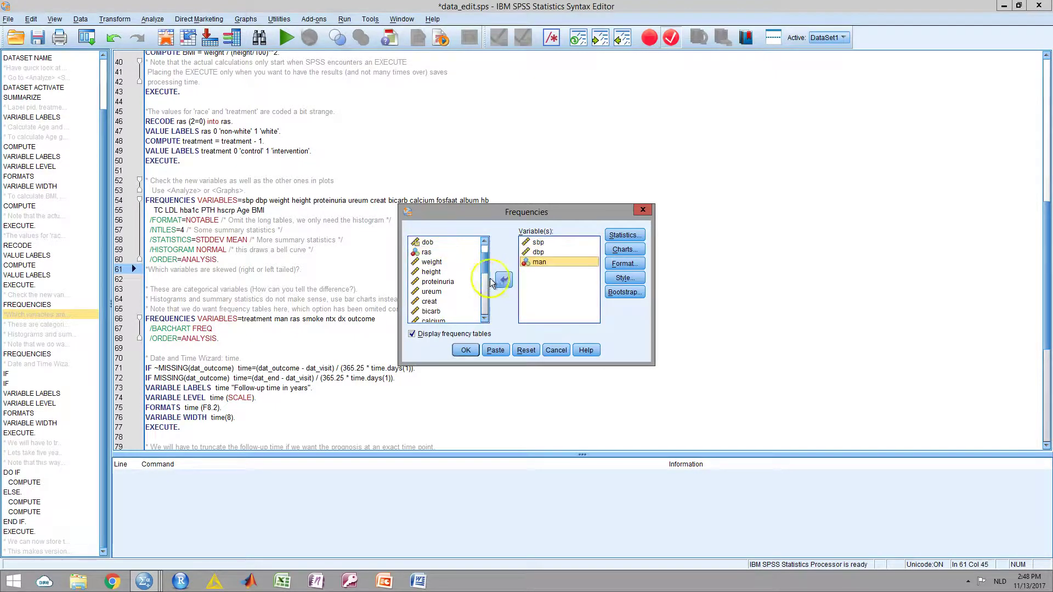
click(432, 282)
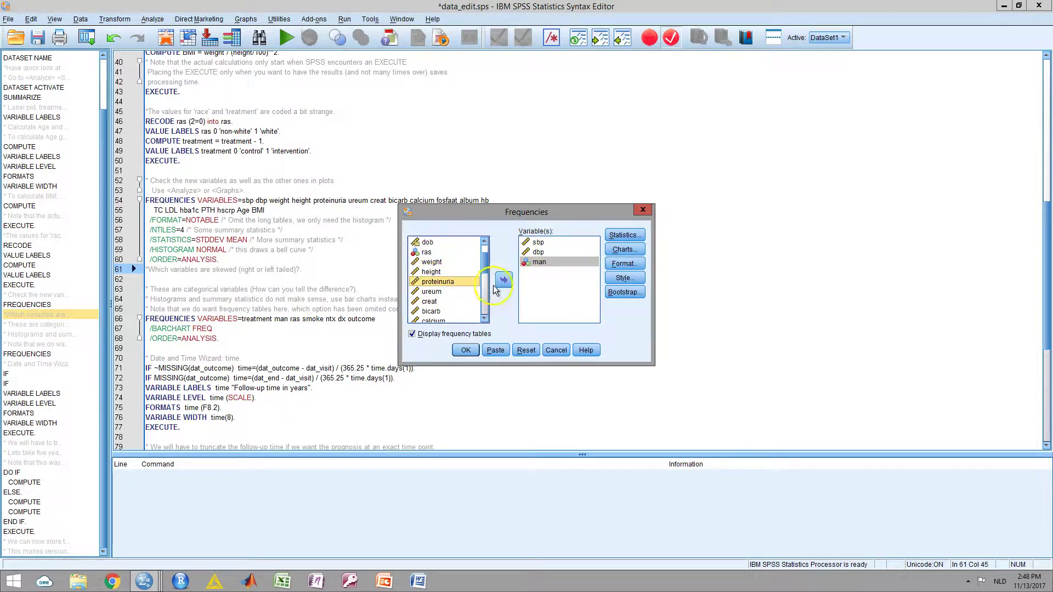
click(504, 280)
Step: Add creat, bicarb, calcium, fosfaat, album and hb to the Frequencies analysis variables
click(428, 293)
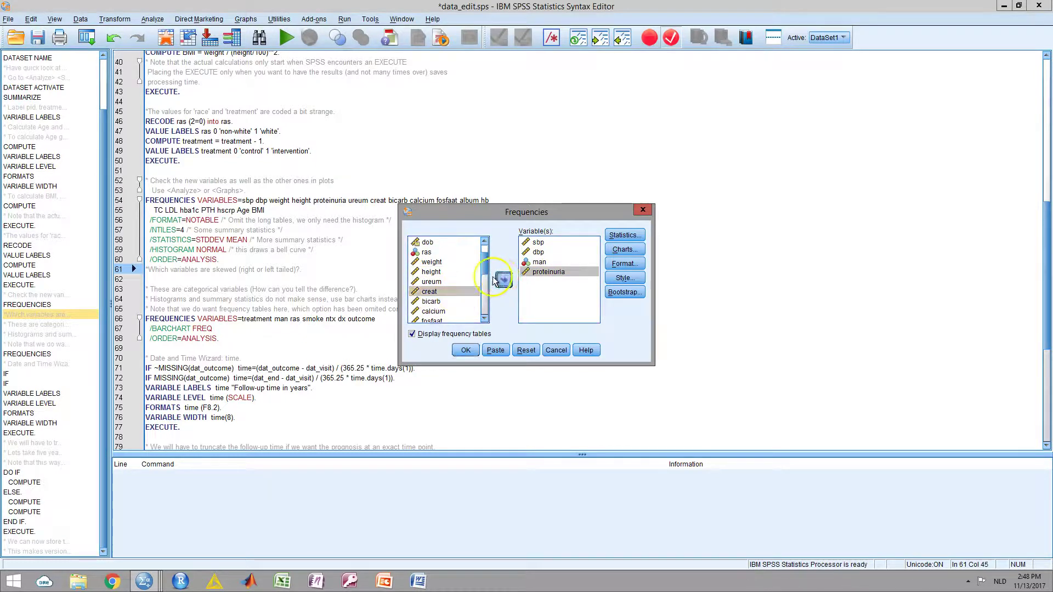
click(503, 280)
click(432, 291)
click(504, 280)
click(446, 298)
click(504, 280)
click(478, 291)
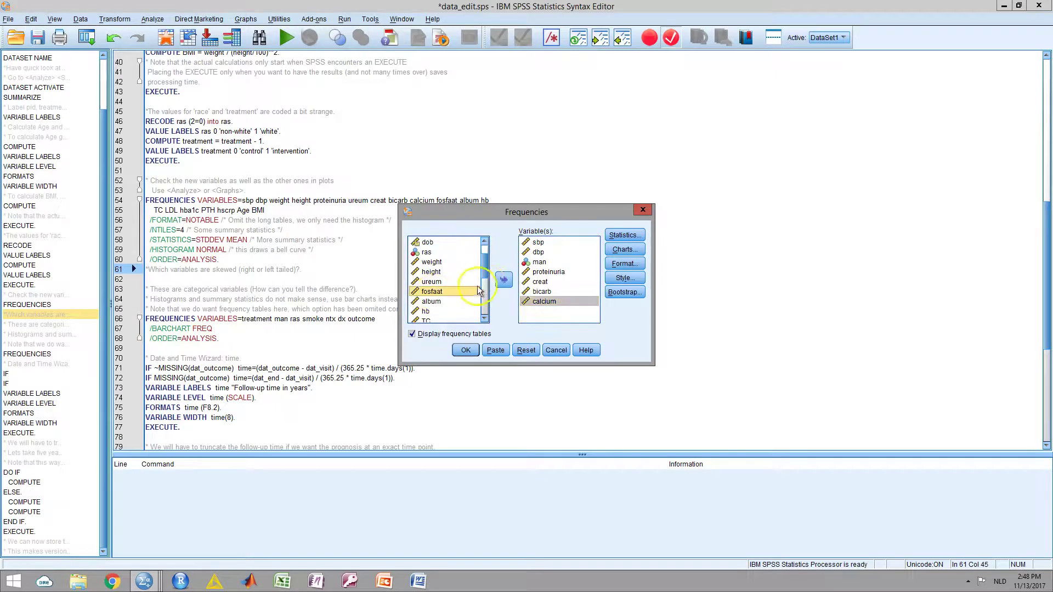
click(504, 280)
click(432, 291)
click(504, 280)
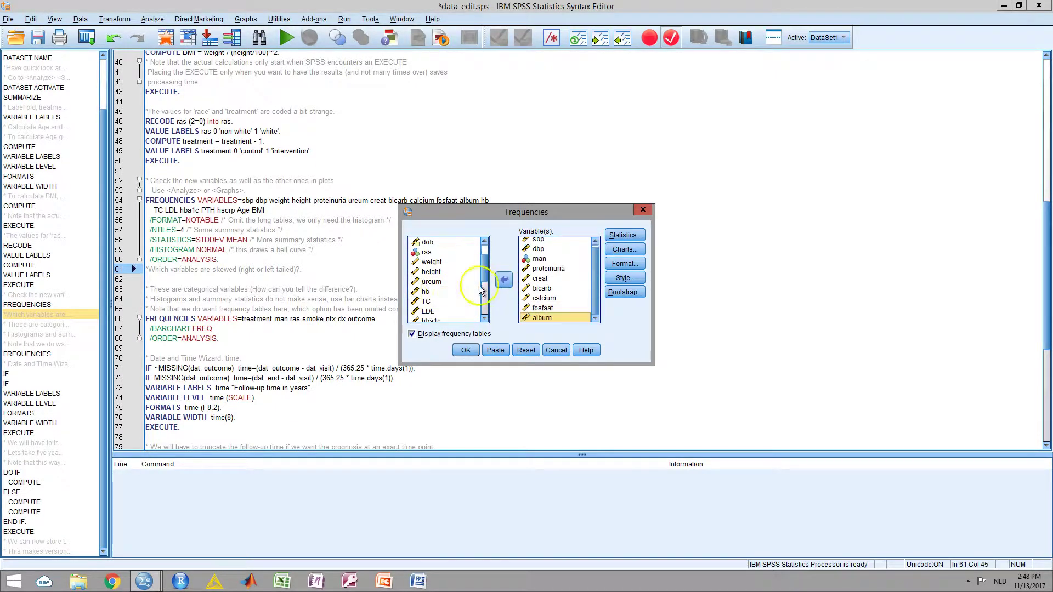
double_click(425, 295)
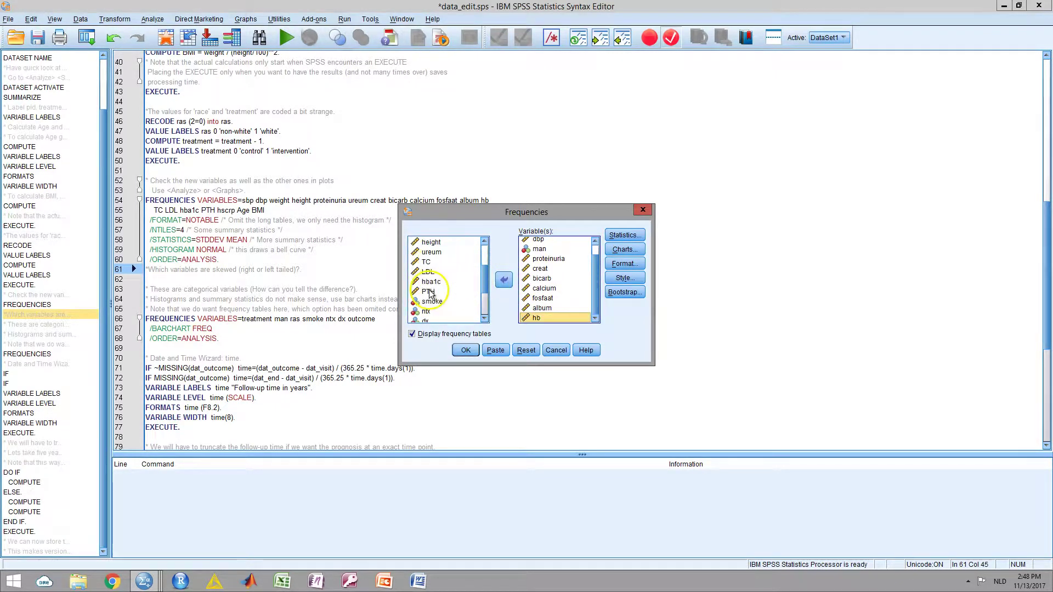
Step: Add TC, LDL, hba1c, bmi and age to the Frequencies analysis variables
click(429, 262)
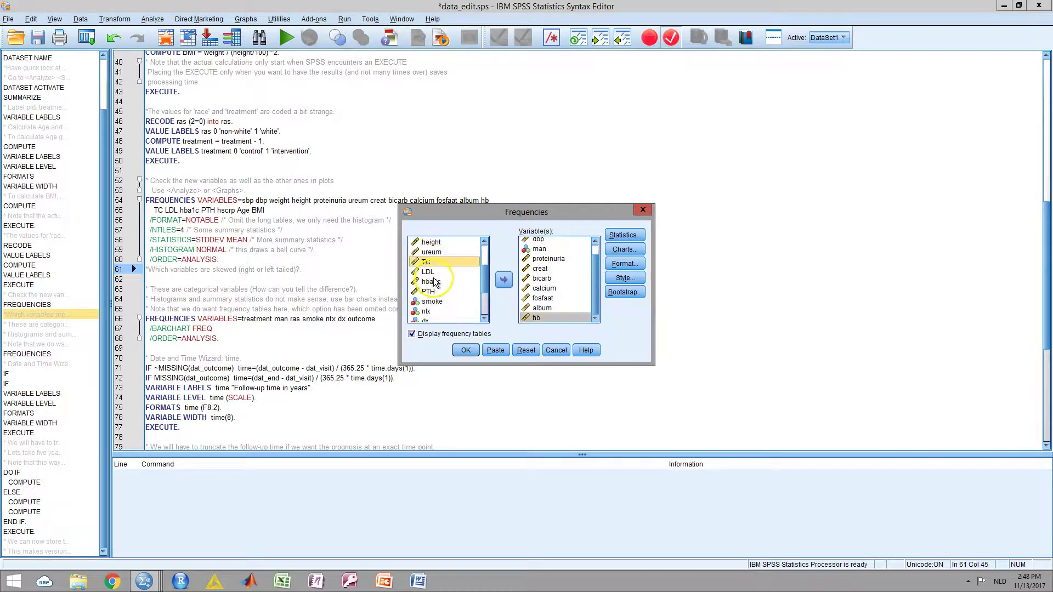
click(503, 280)
click(434, 263)
click(504, 280)
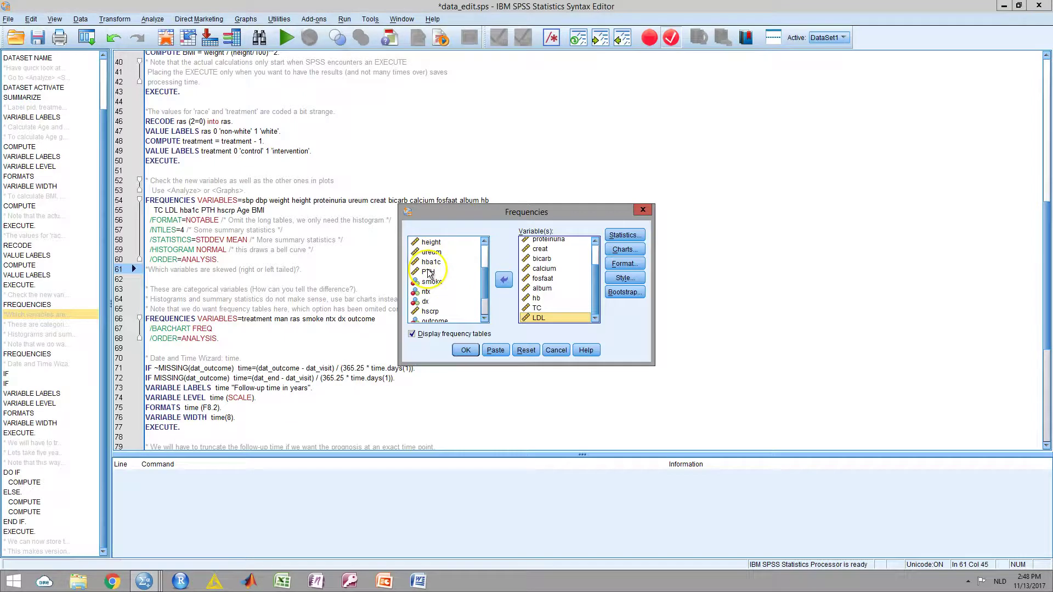
click(437, 263)
click(504, 281)
scroll(444, 280, down, 2)
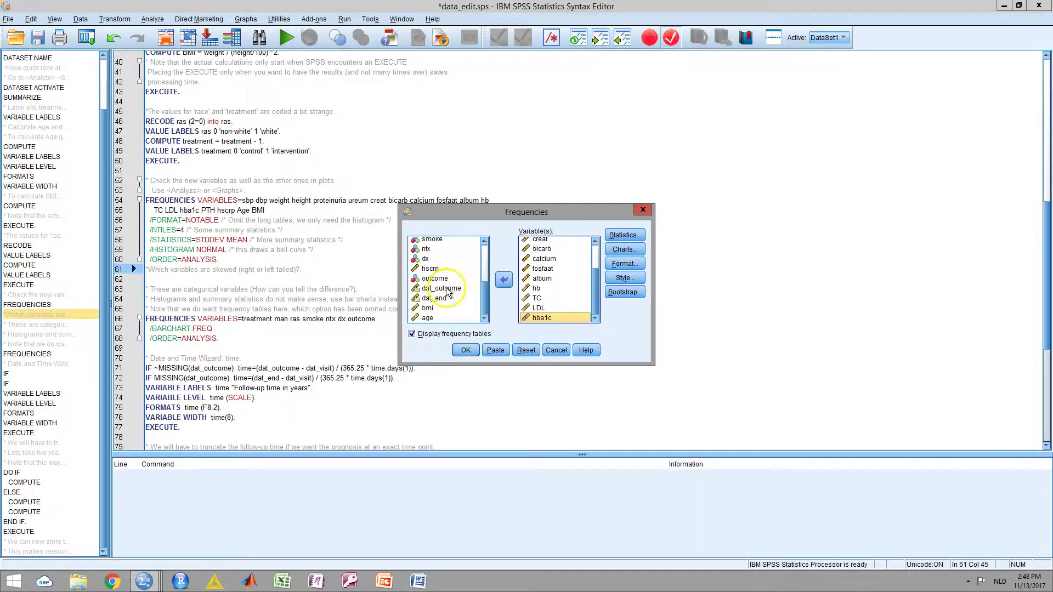
click(427, 308)
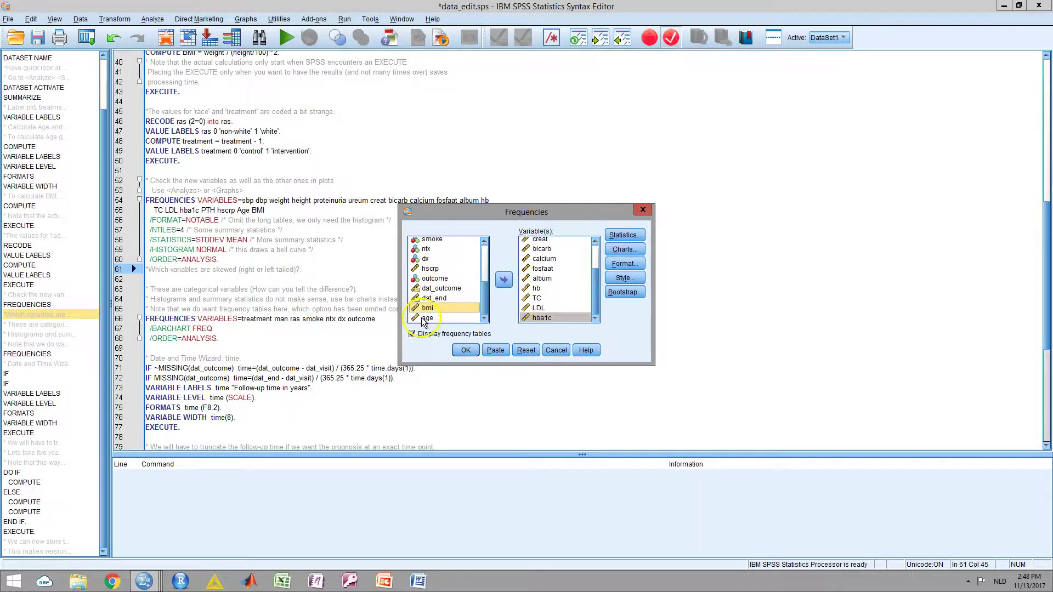
click(504, 281)
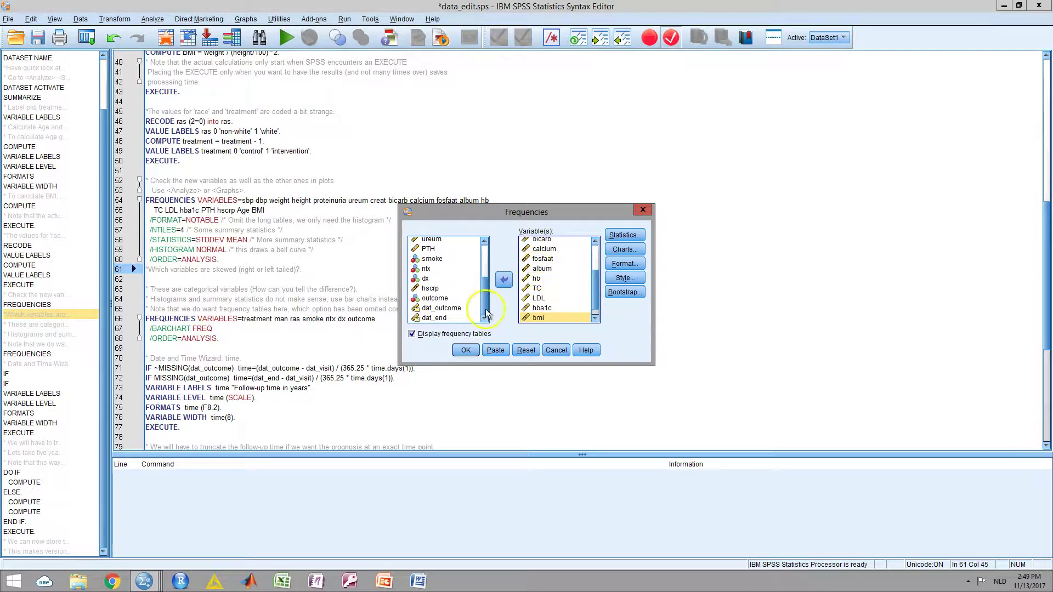
Step: Turn off the frequency tables and request the mean, standard deviation and quartiles as statistics
click(411, 334)
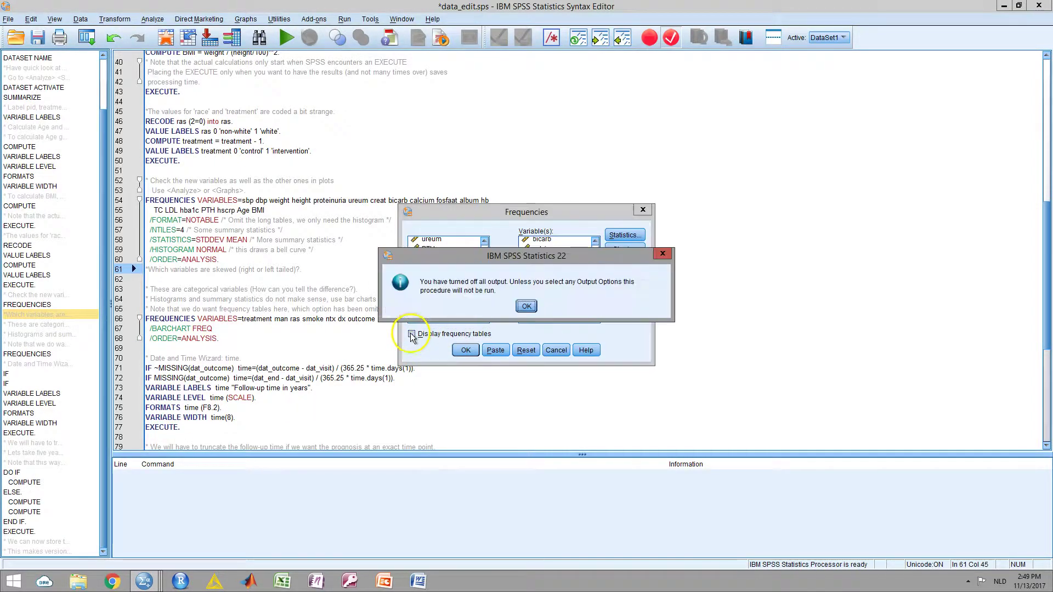
click(528, 307)
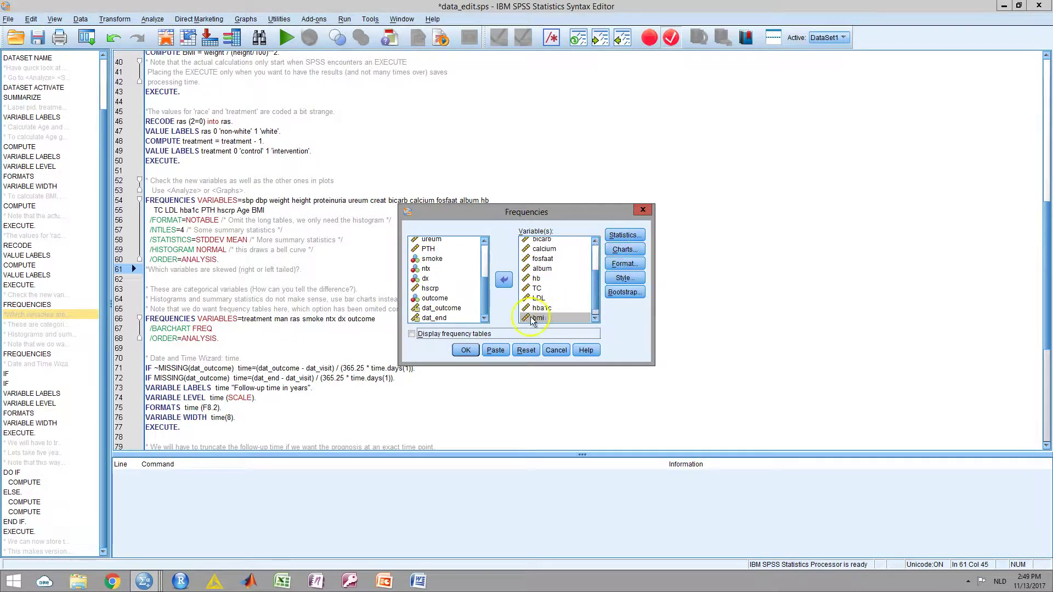
click(625, 236)
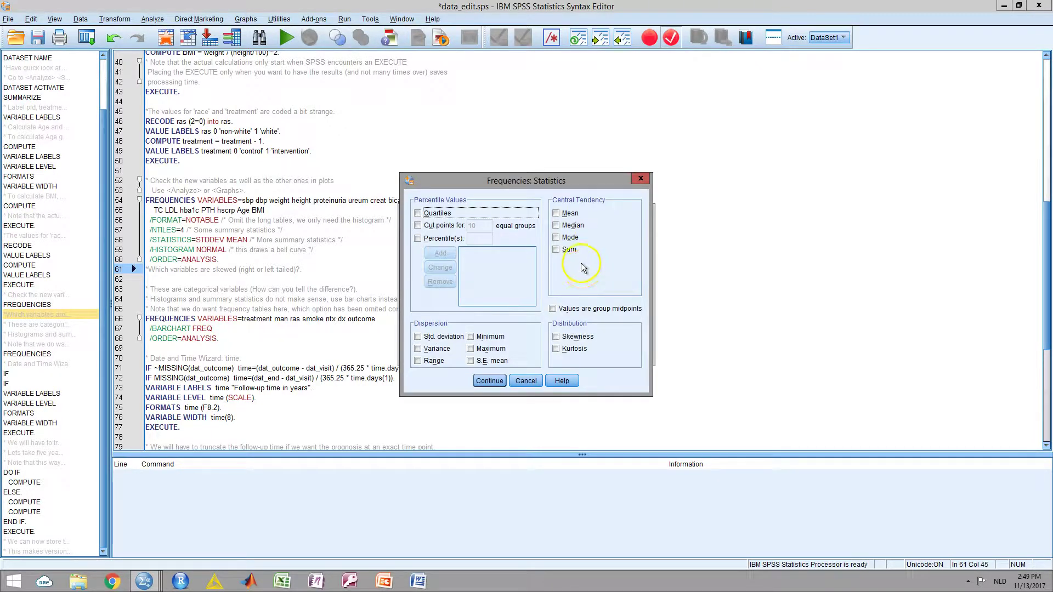
click(557, 213)
click(418, 337)
click(418, 213)
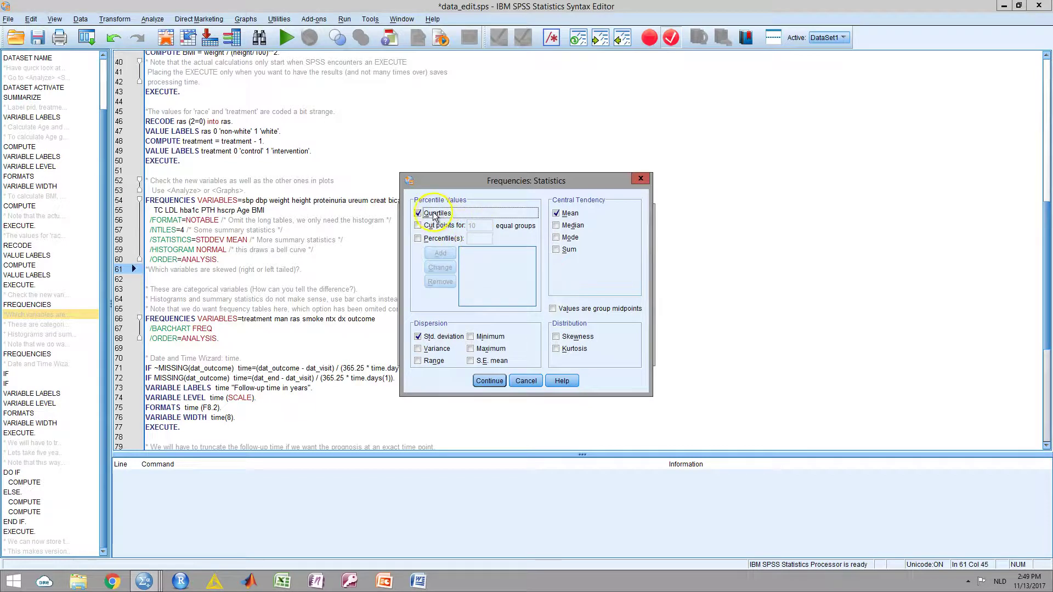
click(490, 378)
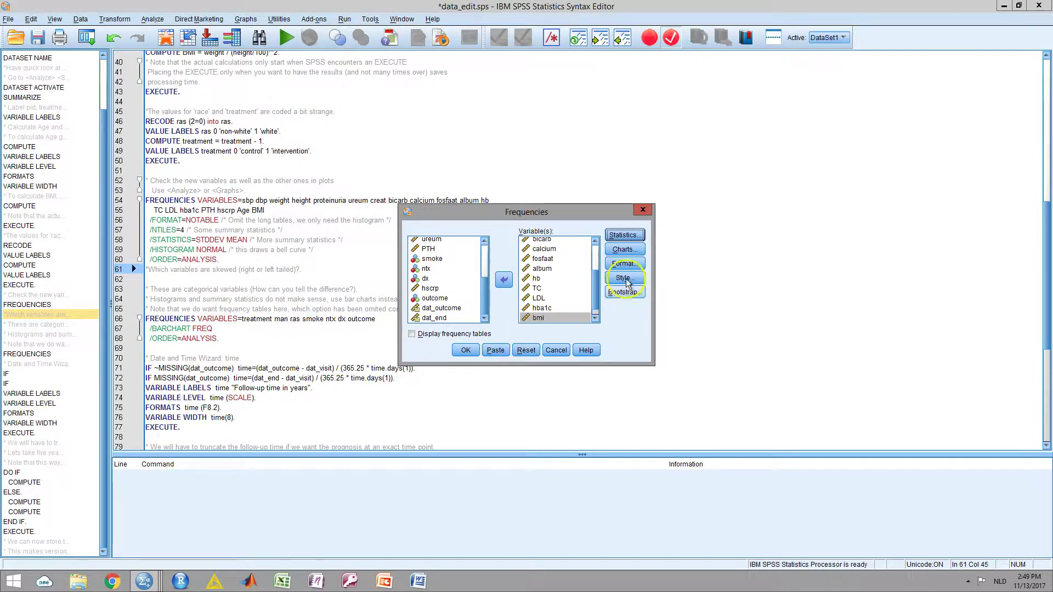
Step: Request histograms with a normal curve and paste the Frequencies syntax into the syntax file
click(623, 249)
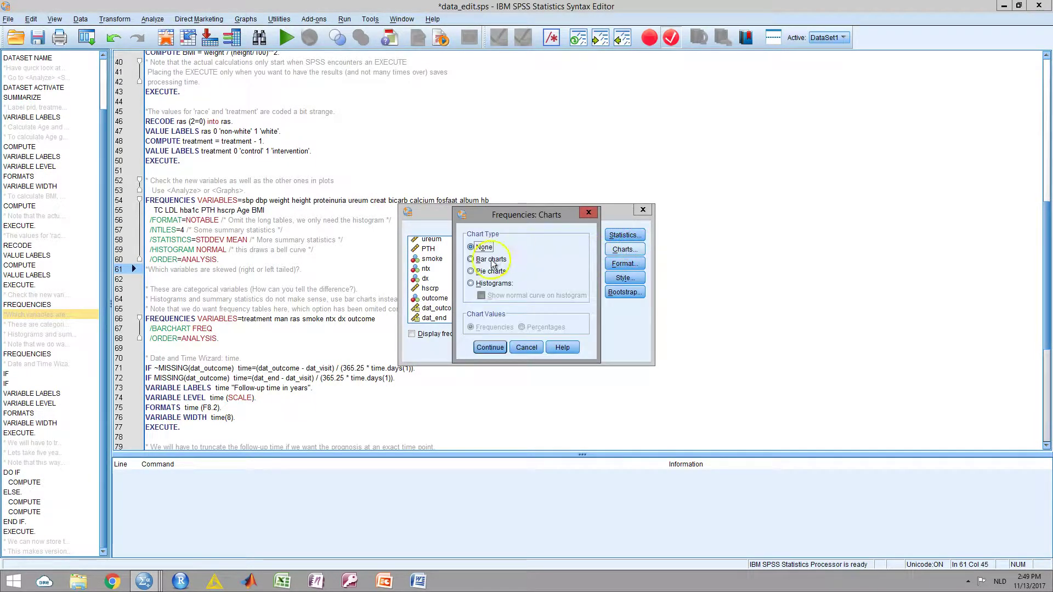
click(470, 284)
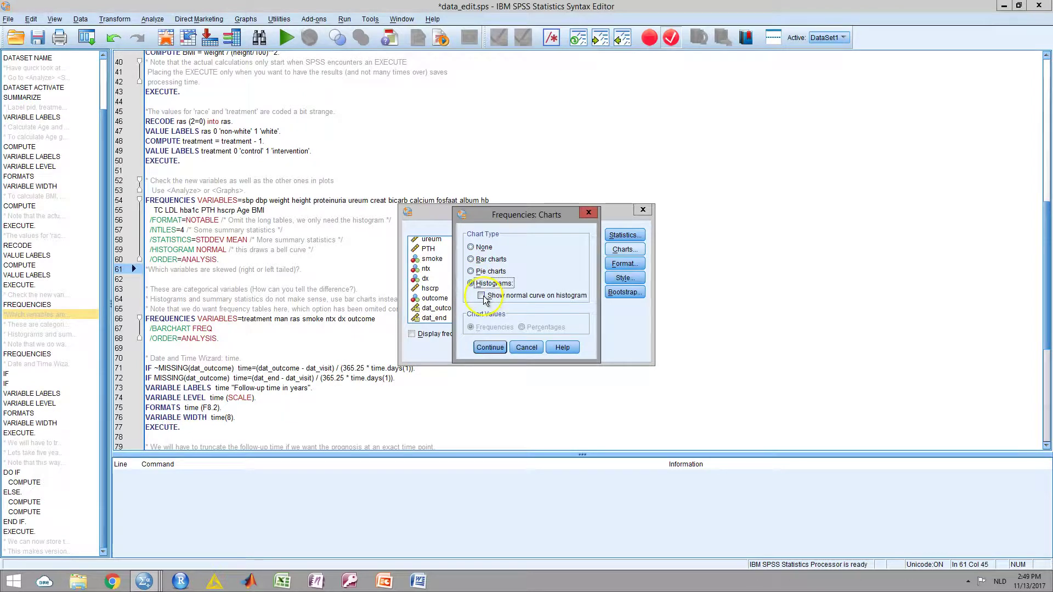
click(490, 348)
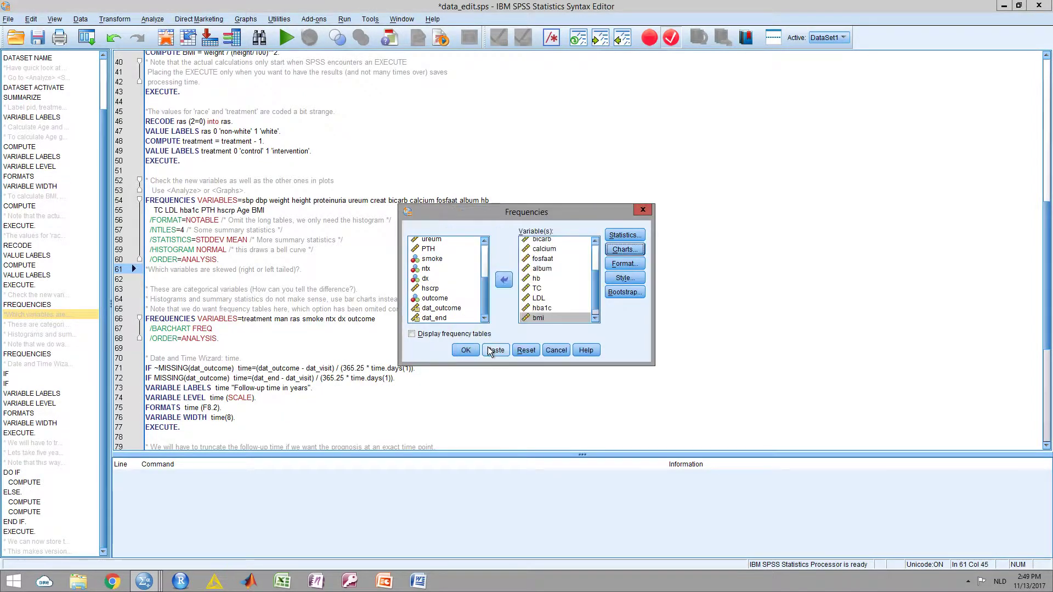
click(495, 351)
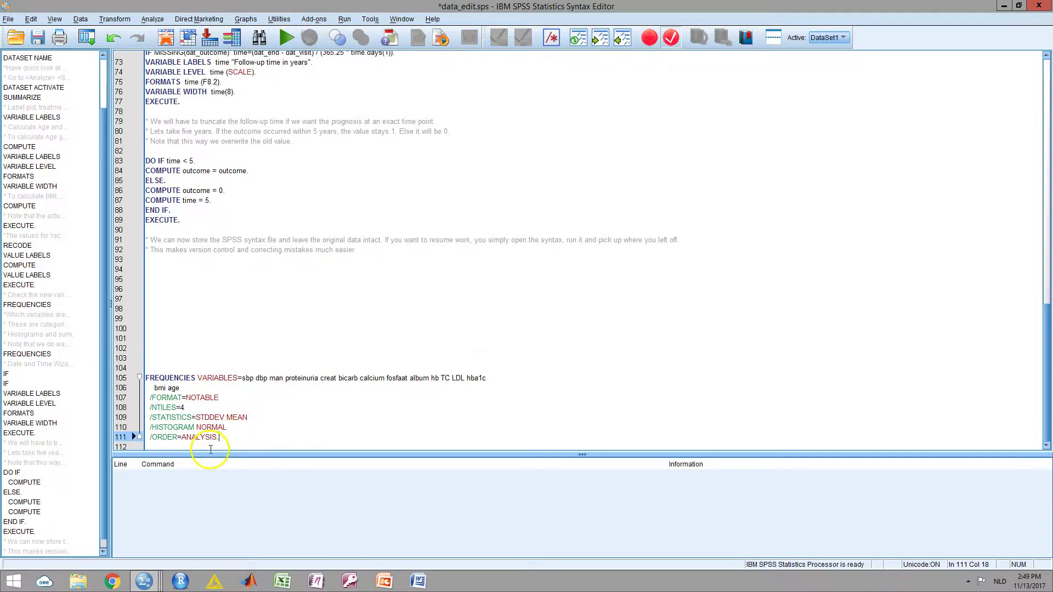
Step: Run the pasted FREQUENCIES command at the end of the syntax file and check the Statistics table in the output
drag(225, 438, 144, 378)
click(286, 38)
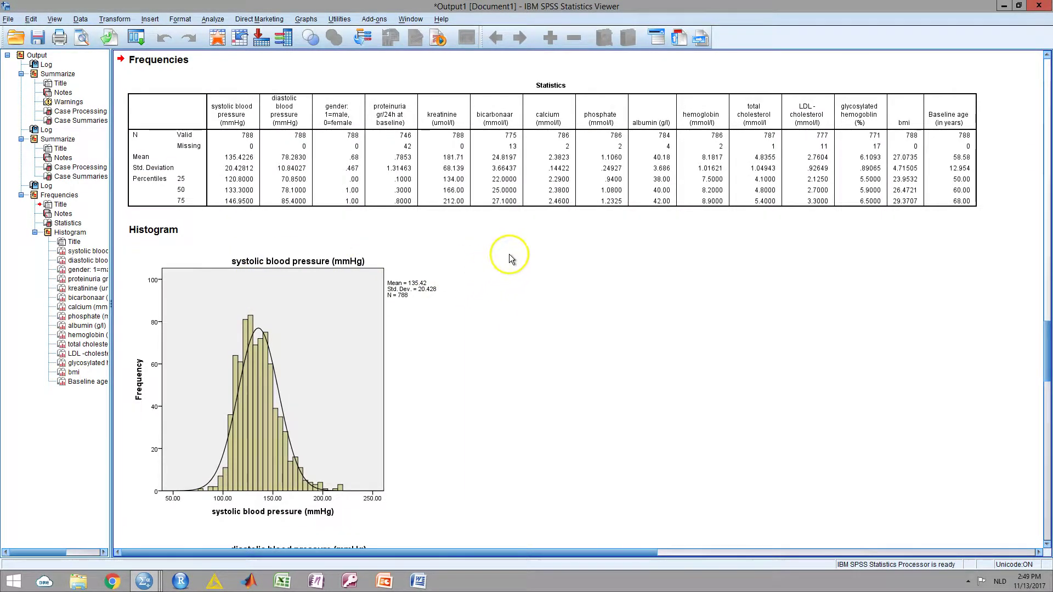
scroll(505, 255, down, 2)
scroll(496, 259, up, 4)
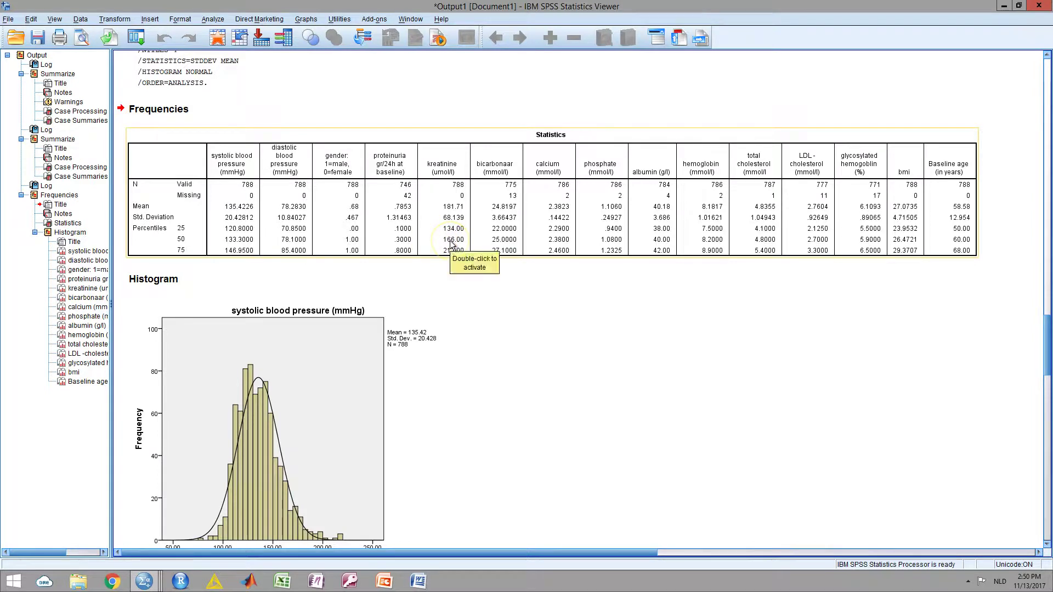
Step: Examine the histograms of blood pressure, gender, proteinuria and kreatinine against their normal curves for skewness
scroll(435, 272, down, 3)
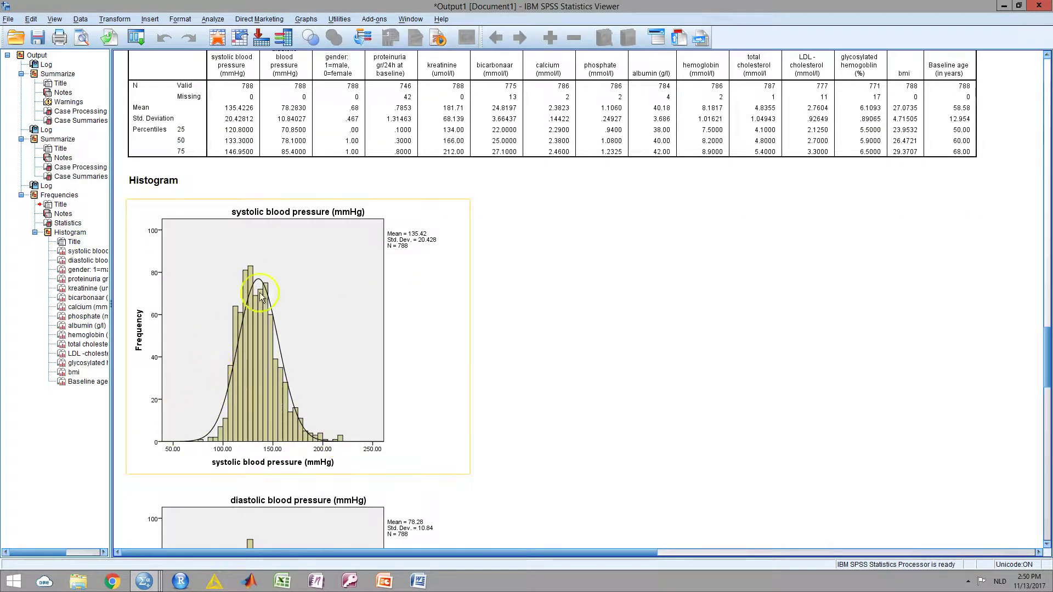
scroll(383, 392, down, 6)
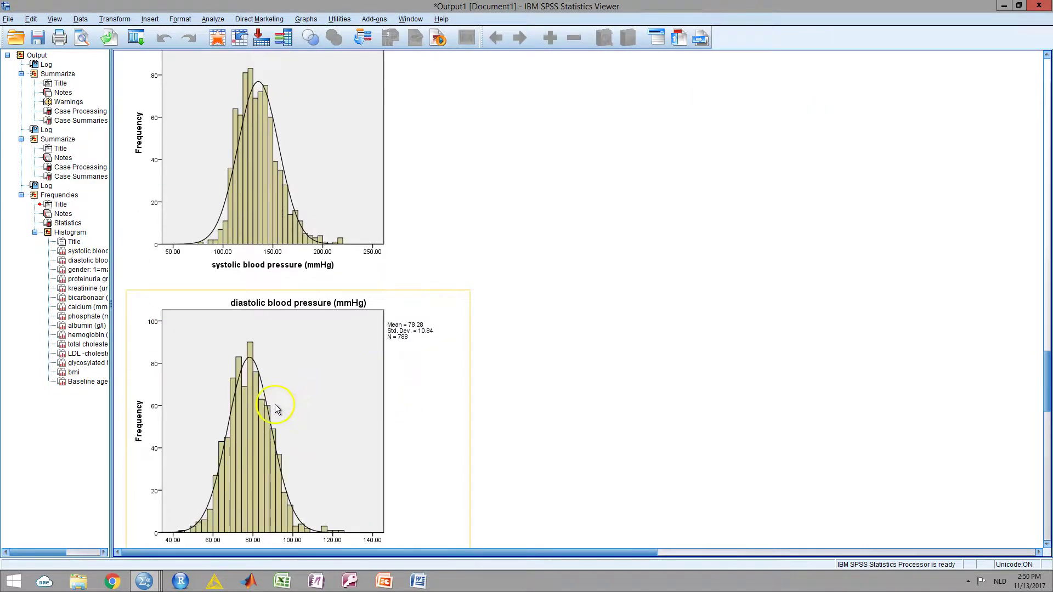
scroll(276, 409, down, 12)
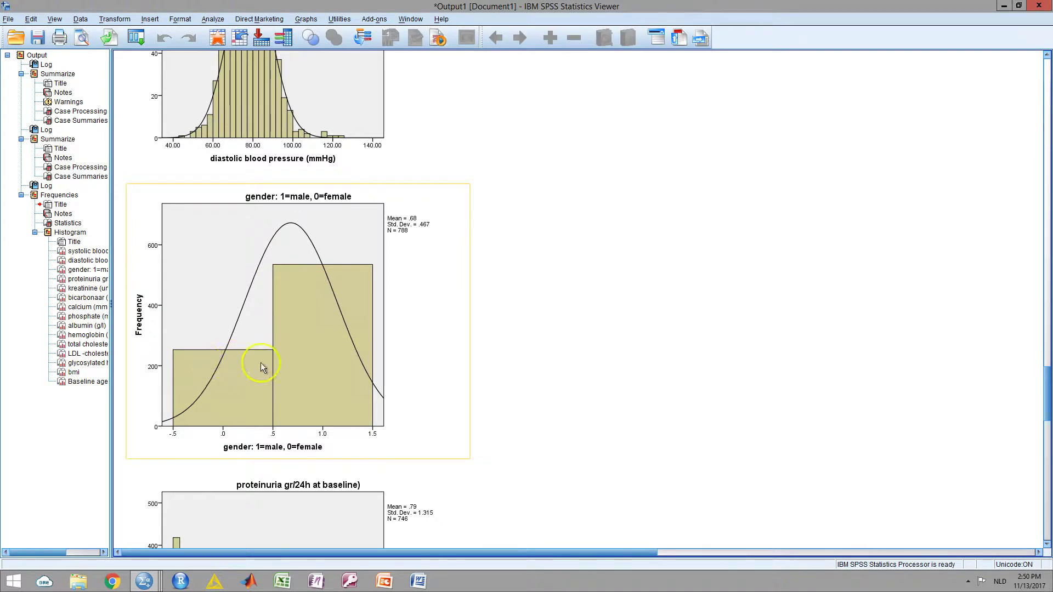
scroll(318, 360, down, 3)
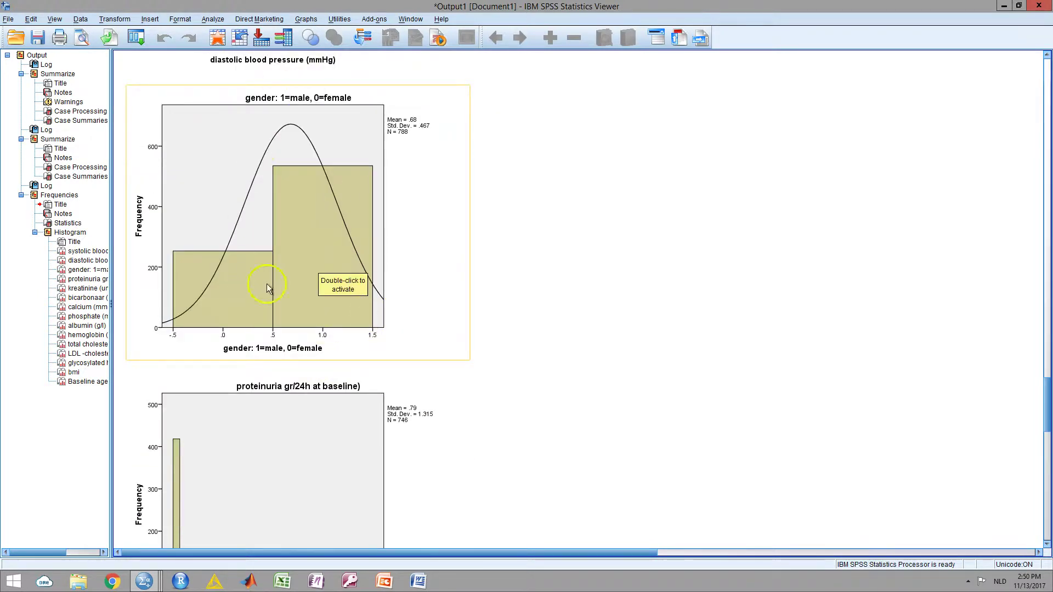
scroll(385, 340, down, 5)
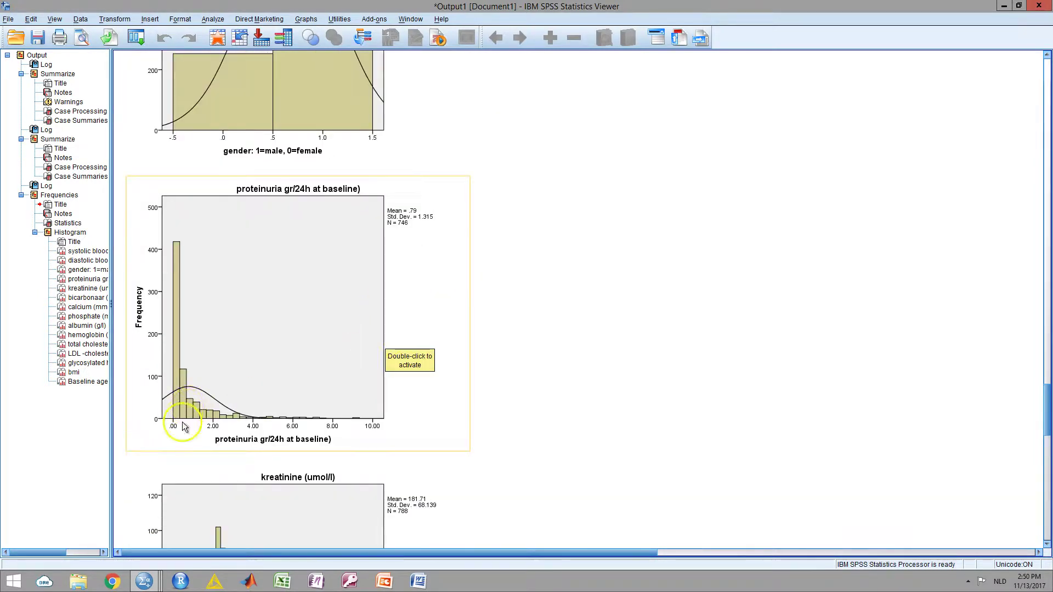
scroll(181, 400, down, 4)
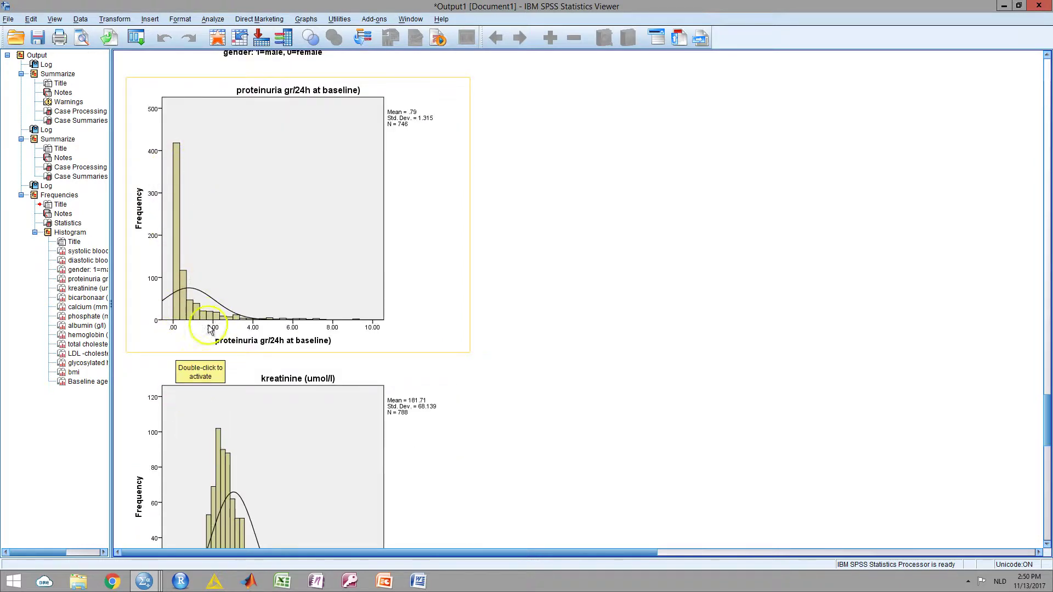
scroll(498, 330, down, 4)
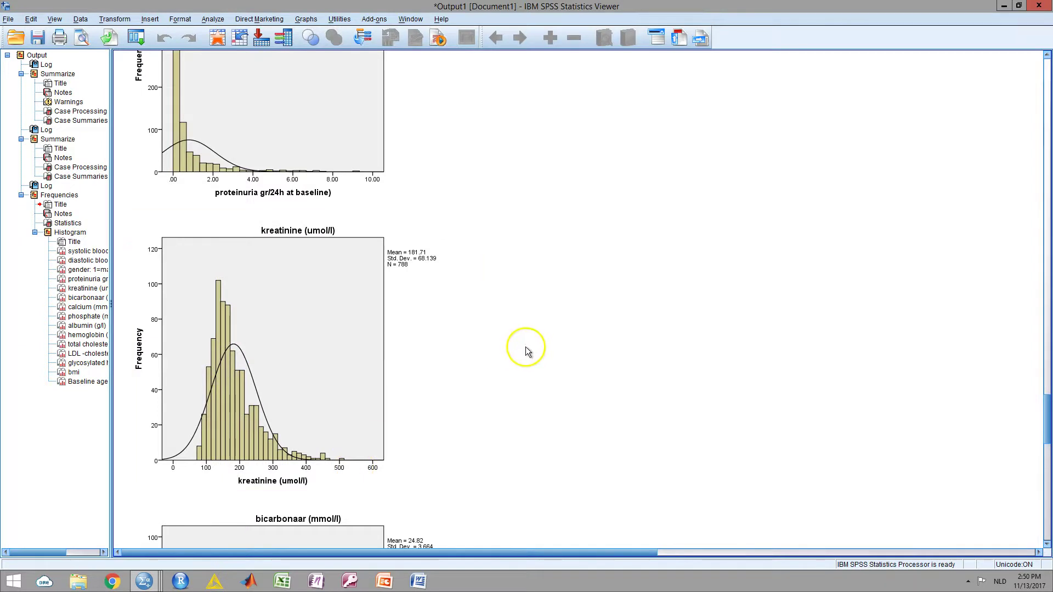
Step: Check the bicarbonaar histogram, and return to the follow-up time commands in the data_edit.sps syntax file
scroll(525, 349, down, 5)
scroll(522, 350, down, 2)
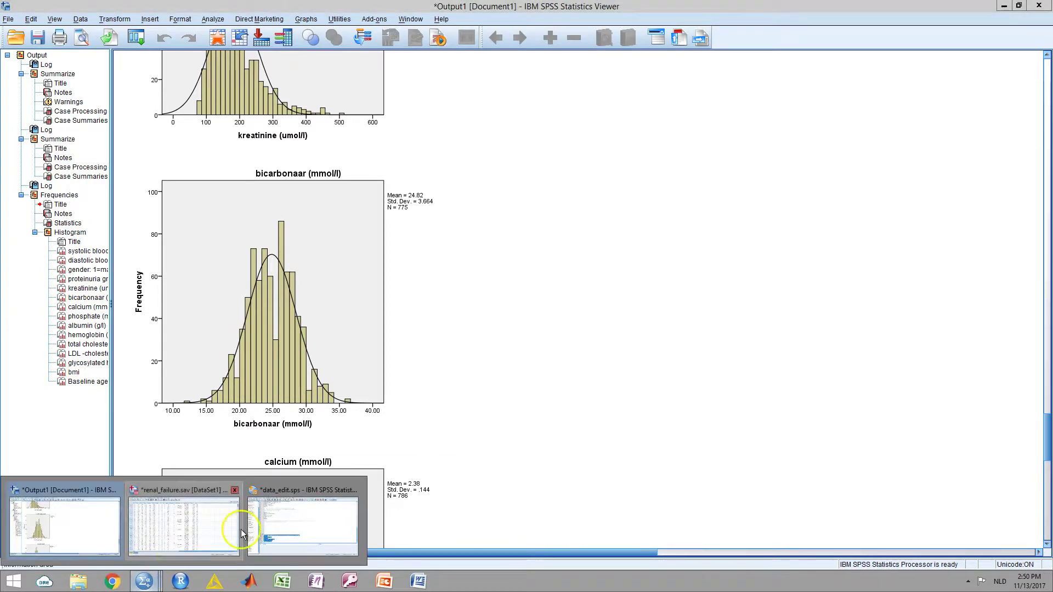
click(290, 523)
click(289, 306)
scroll(280, 303, up, 5)
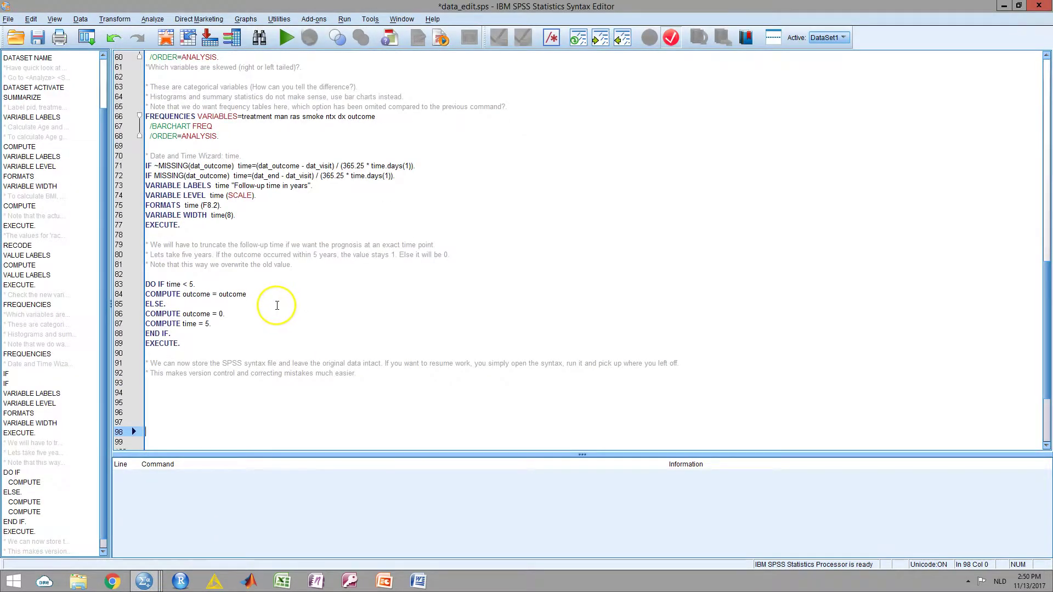
scroll(277, 305, up, 2)
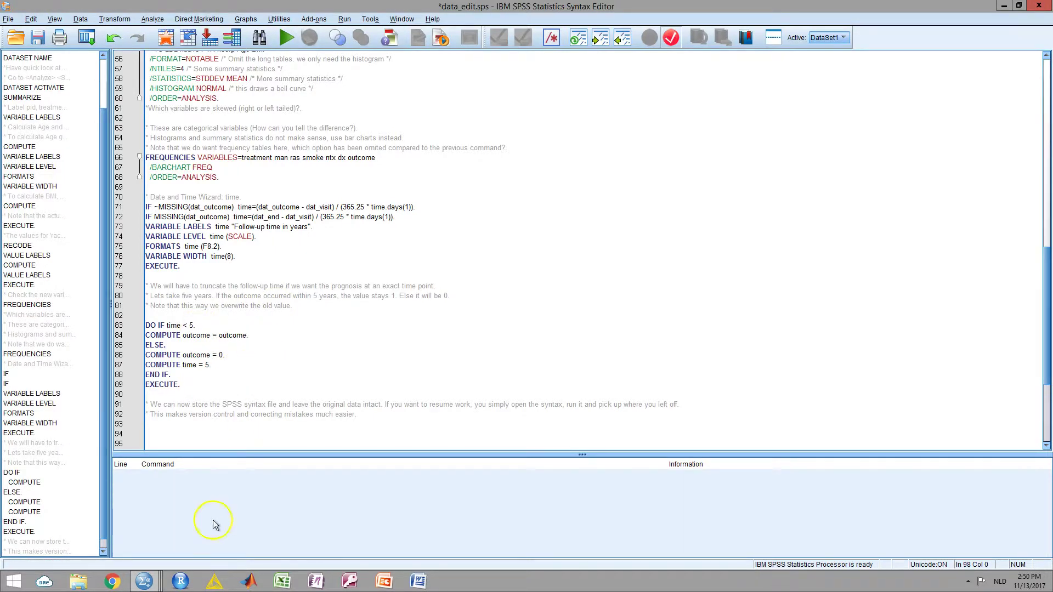
Step: Switch to the renal_failure.sav data and inspect the outcome, dat_outcome and dat_end columns
mouse_move(143, 581)
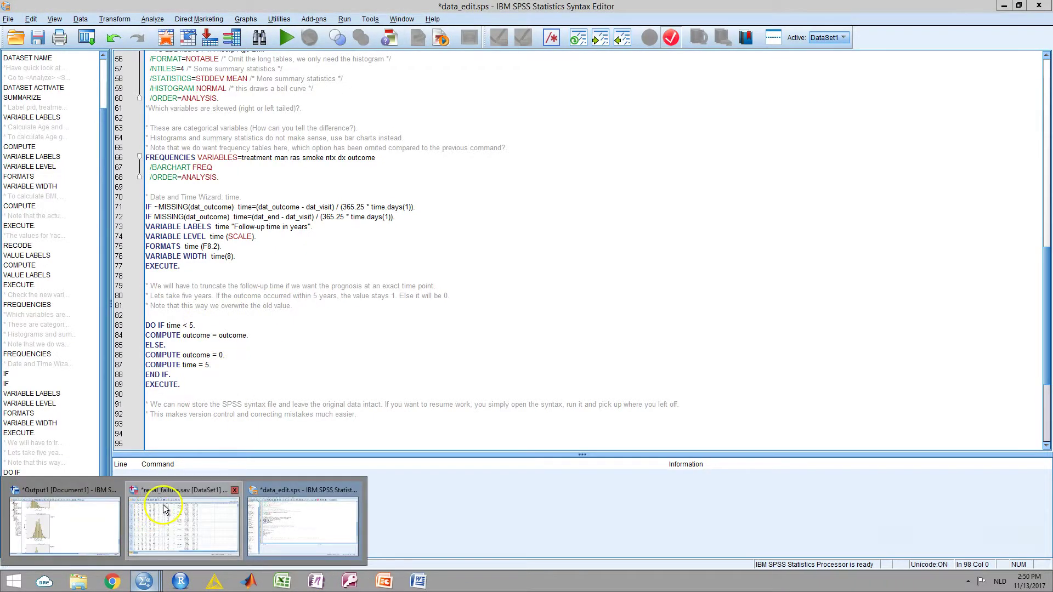
click(165, 507)
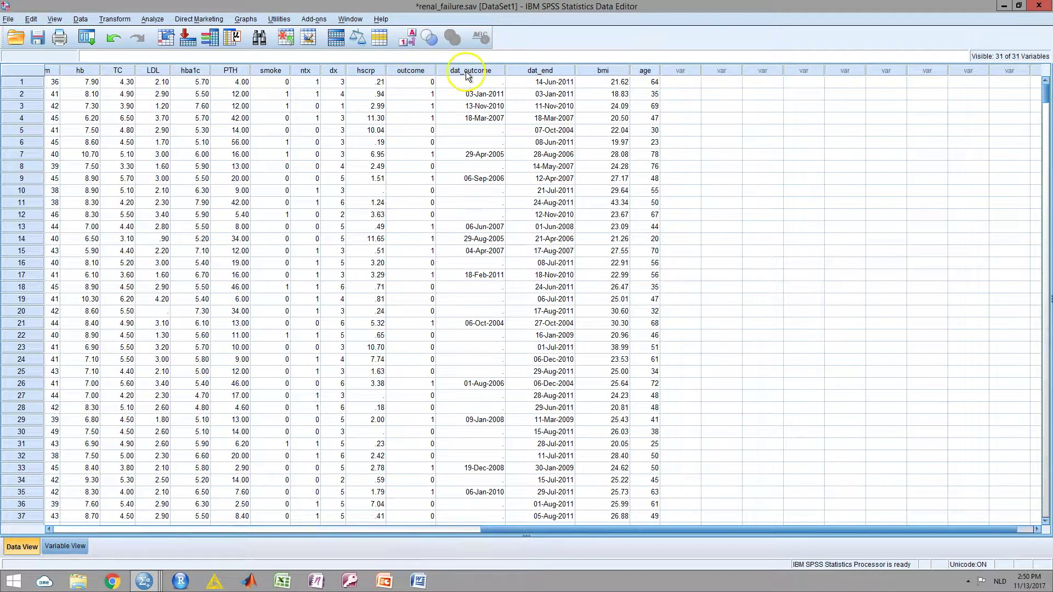
click(409, 71)
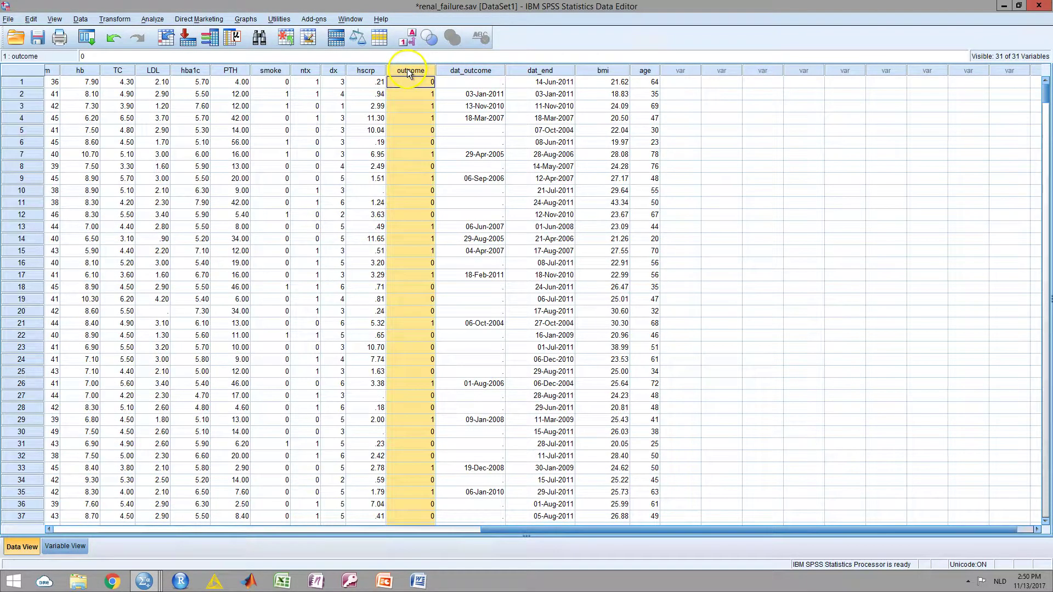
click(472, 132)
click(469, 71)
click(532, 71)
click(475, 70)
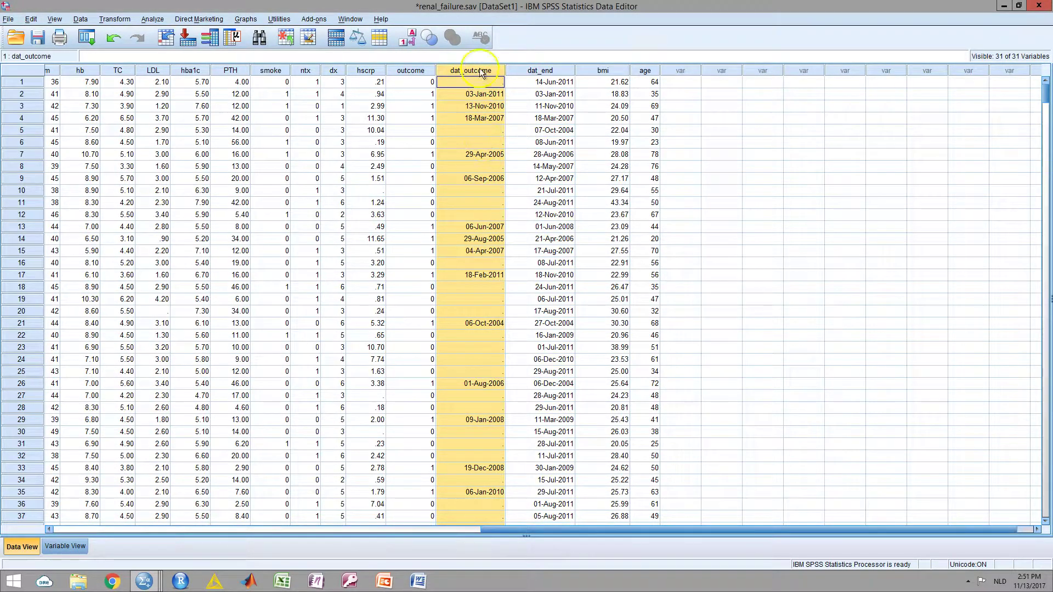
Step: Check the variable definition of dat_outcome and compare its dates with the dat_end values in the data
click(65, 546)
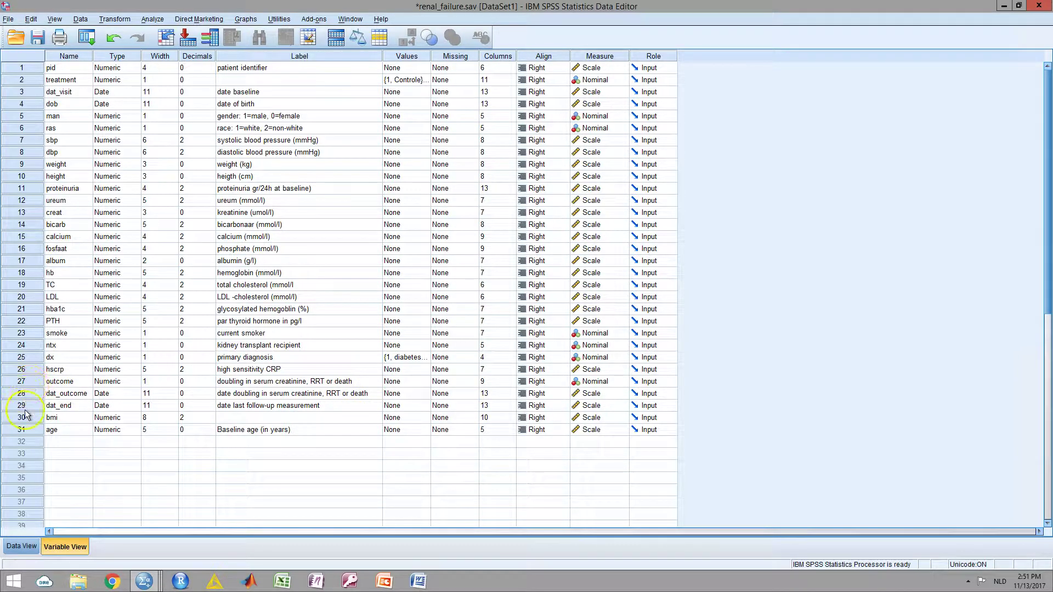
click(32, 396)
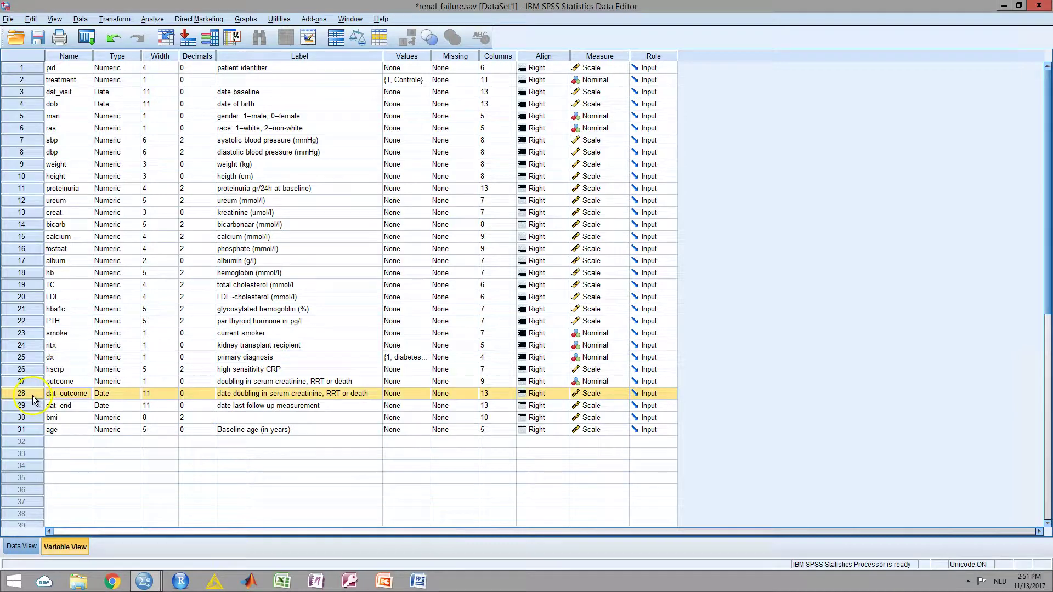
double_click(30, 396)
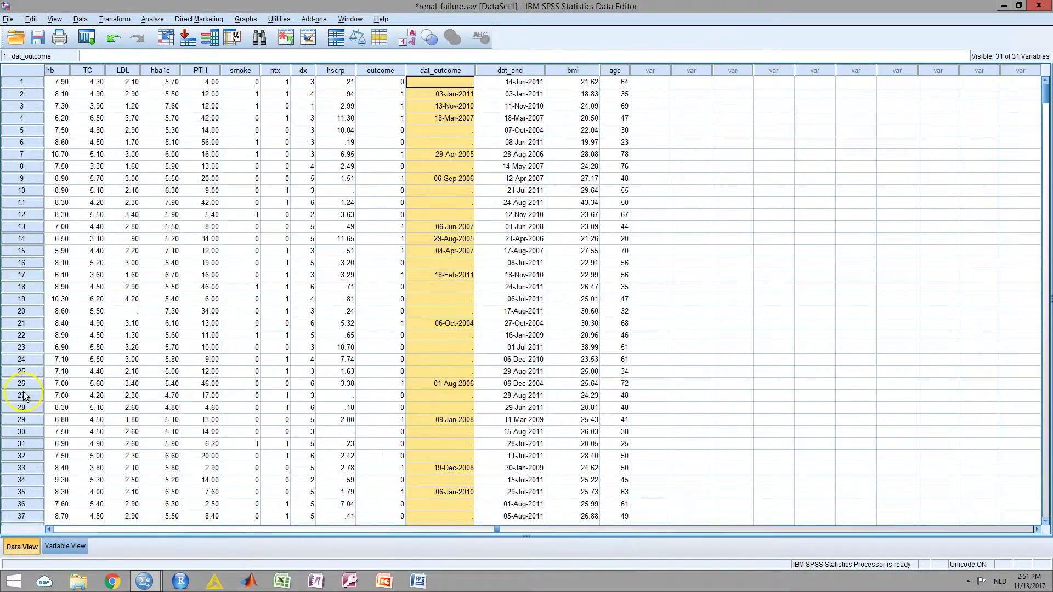
click(504, 88)
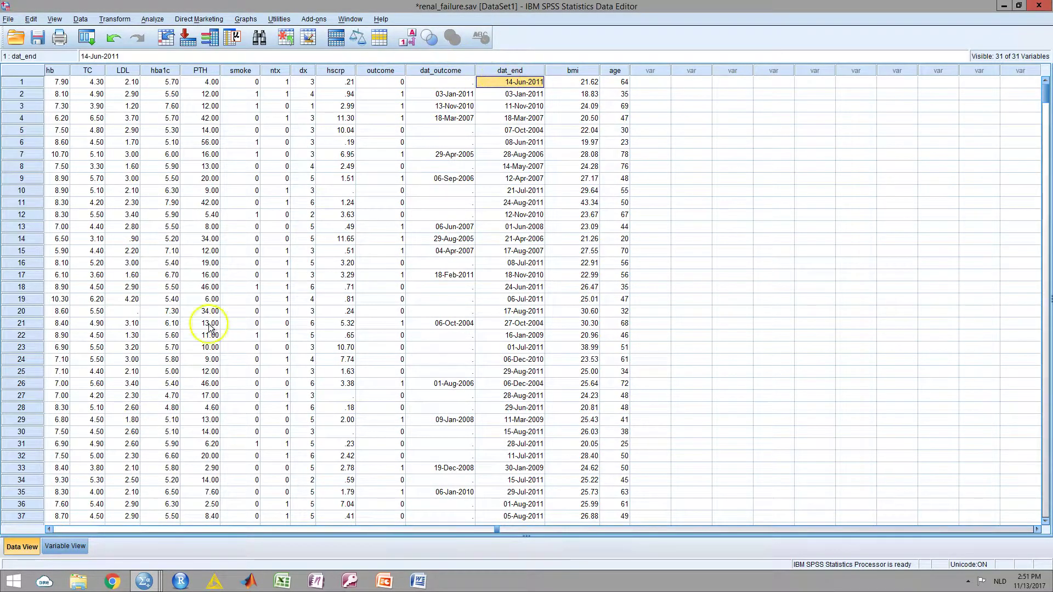
click(74, 545)
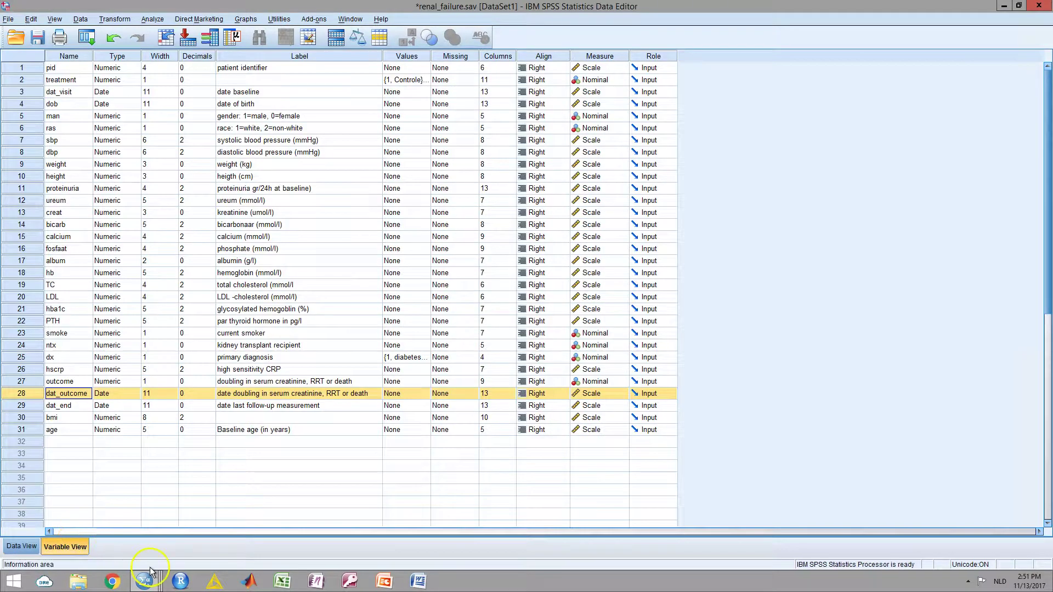
Step: Return to data_edit.sps and examine the two IF commands that compute time from dat_outcome or dat_end minus dat_visit
mouse_move(142, 580)
click(285, 524)
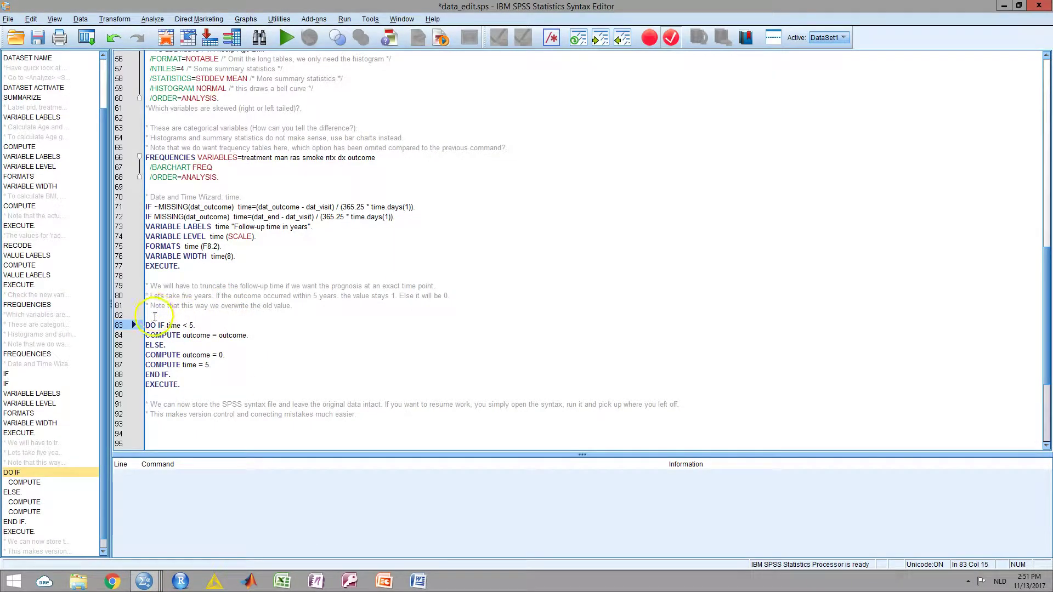
click(198, 295)
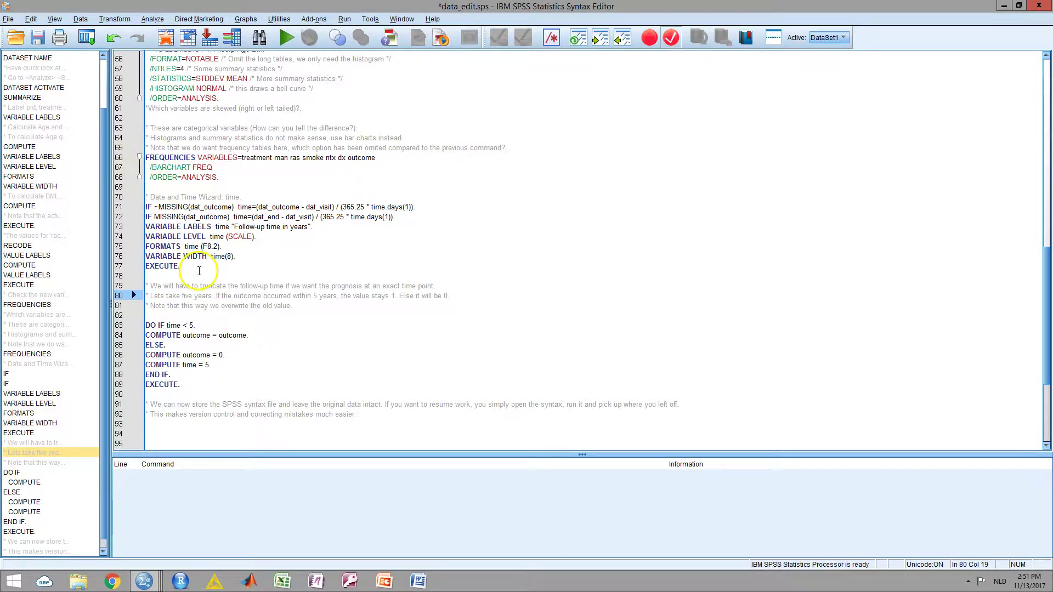
drag(148, 206, 223, 207)
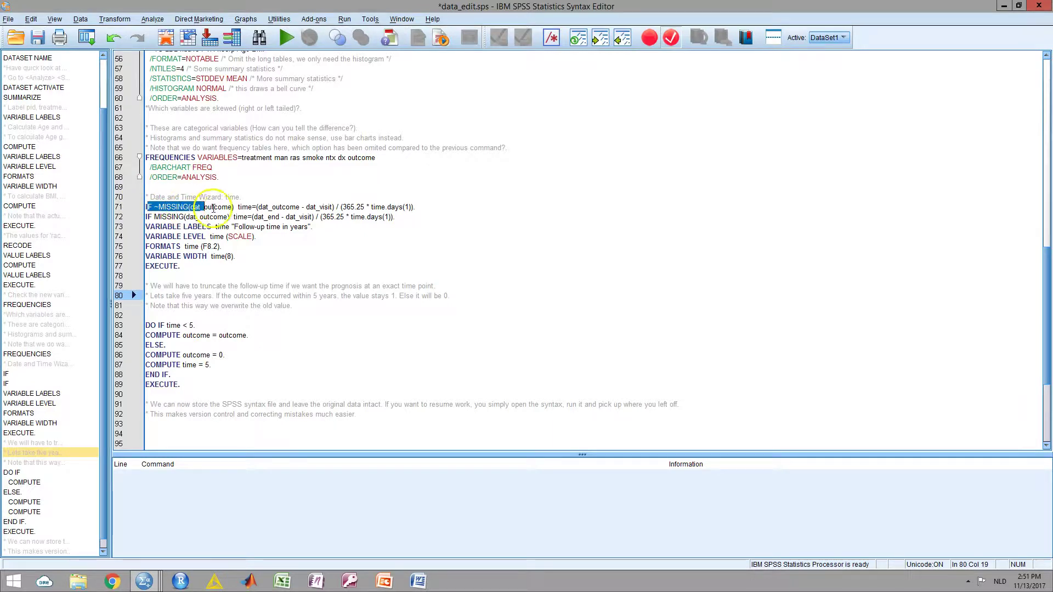
click(153, 207)
drag(154, 207, 188, 207)
drag(262, 206, 419, 211)
click(326, 247)
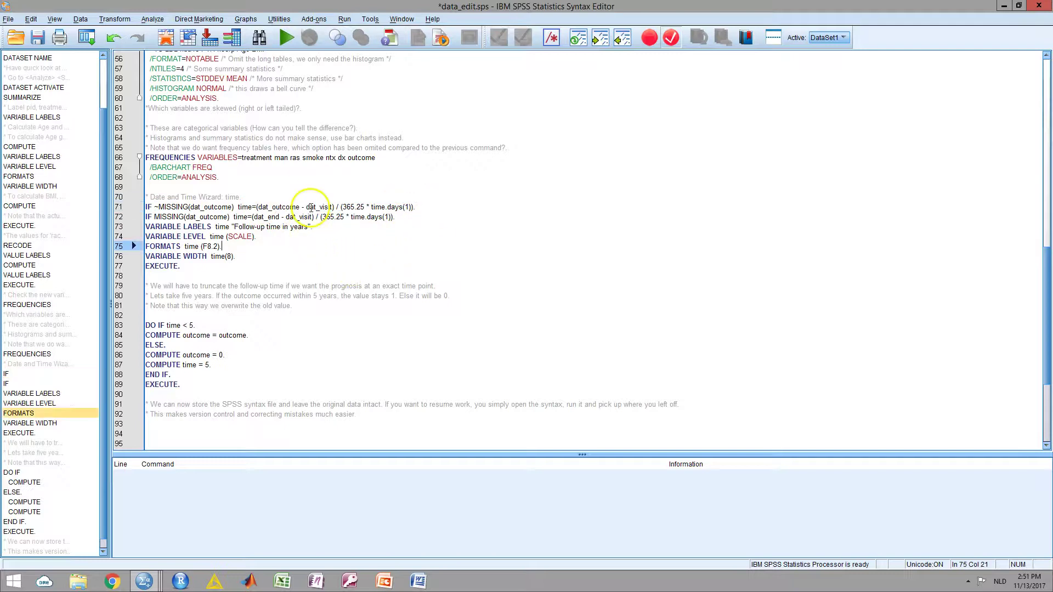
drag(258, 207, 332, 206)
drag(154, 217, 231, 216)
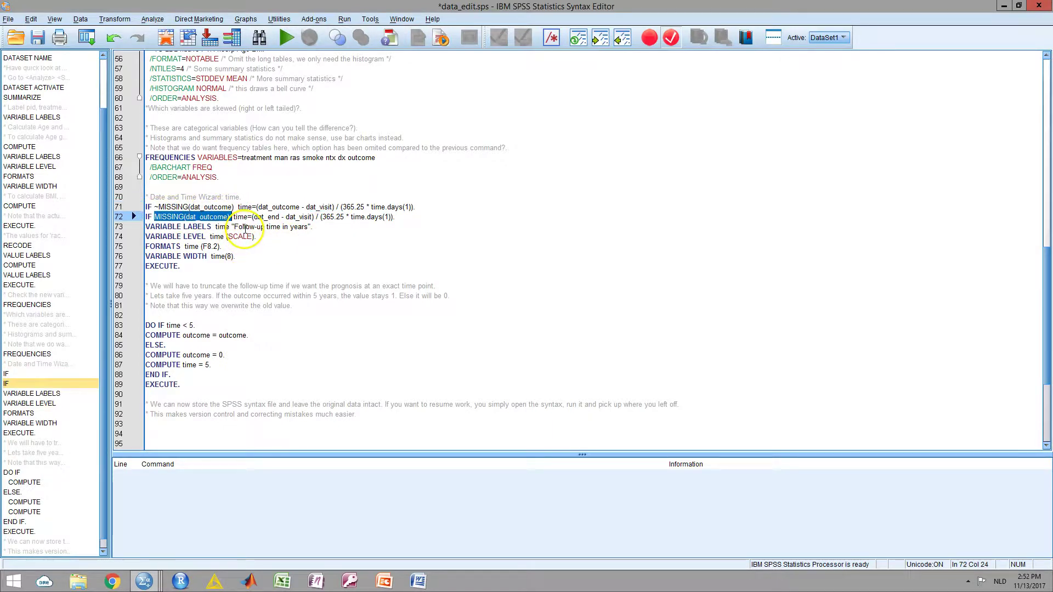
drag(262, 217, 329, 216)
click(329, 216)
Step: Run the Date and Time Wizard block from its comment through EXECUTE, and show the new time column in the data
drag(190, 272, 145, 197)
click(286, 37)
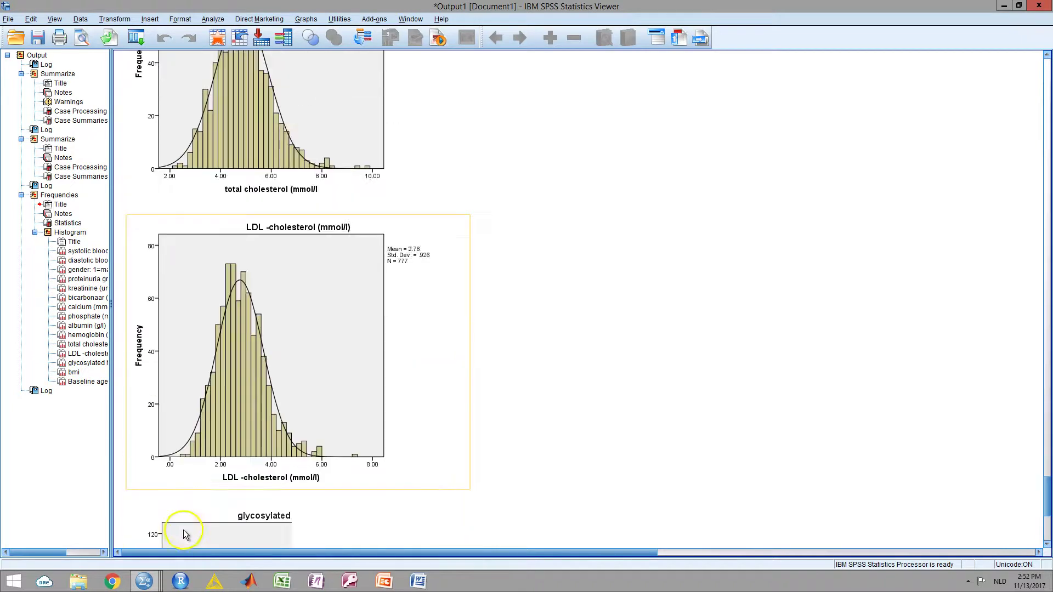
mouse_move(143, 581)
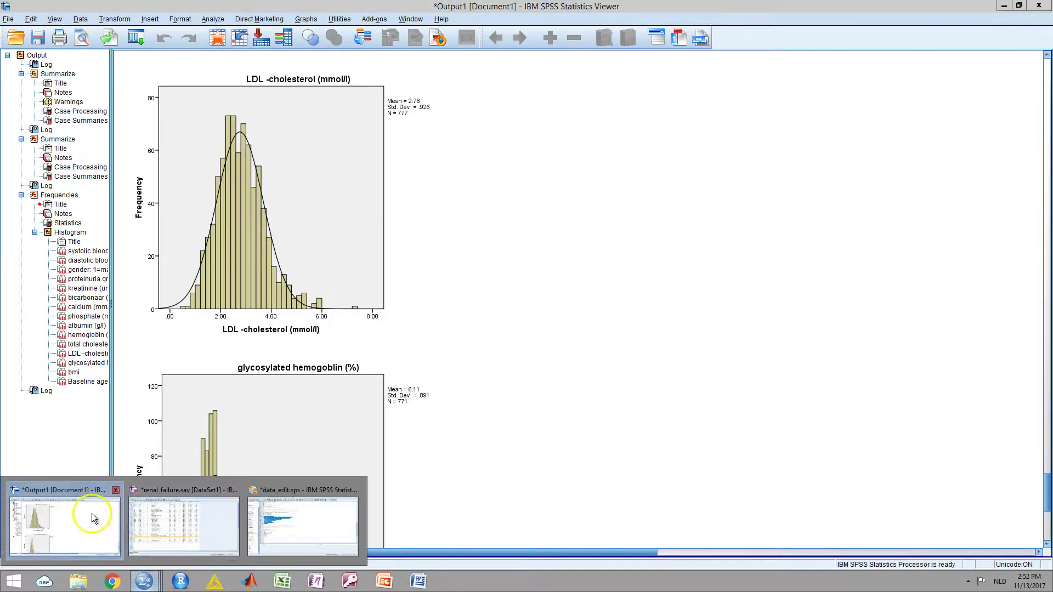
click(212, 521)
double_click(24, 442)
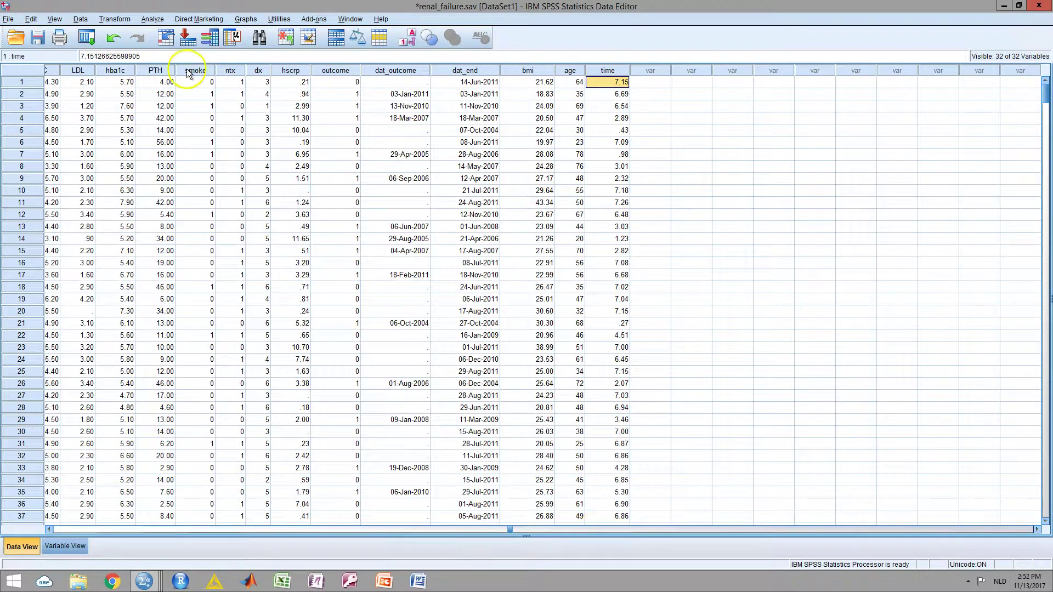
Step: Check the definition of the time variable in the variable list
click(120, 20)
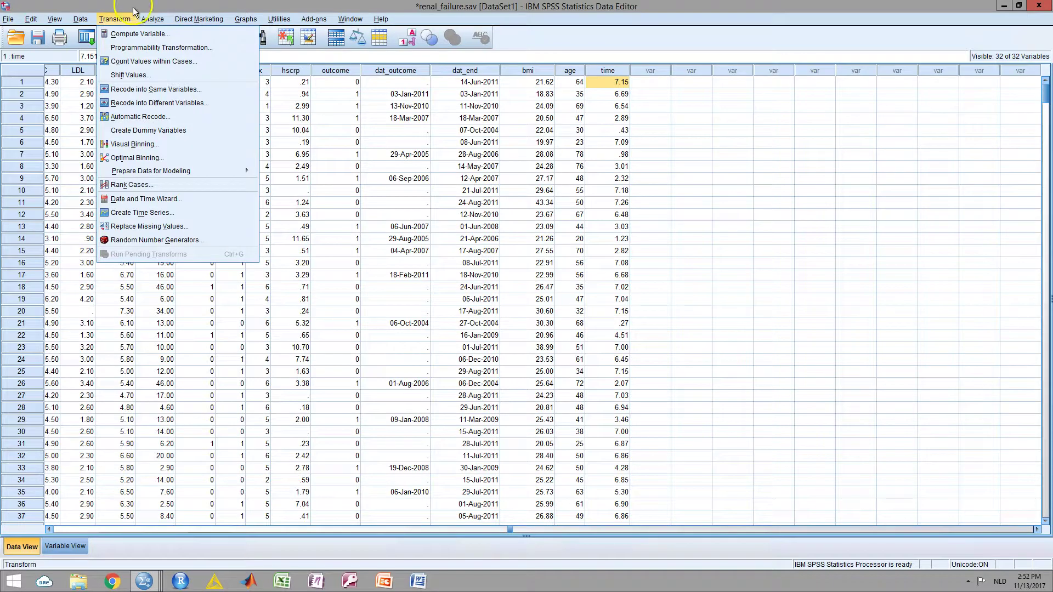
click(134, 9)
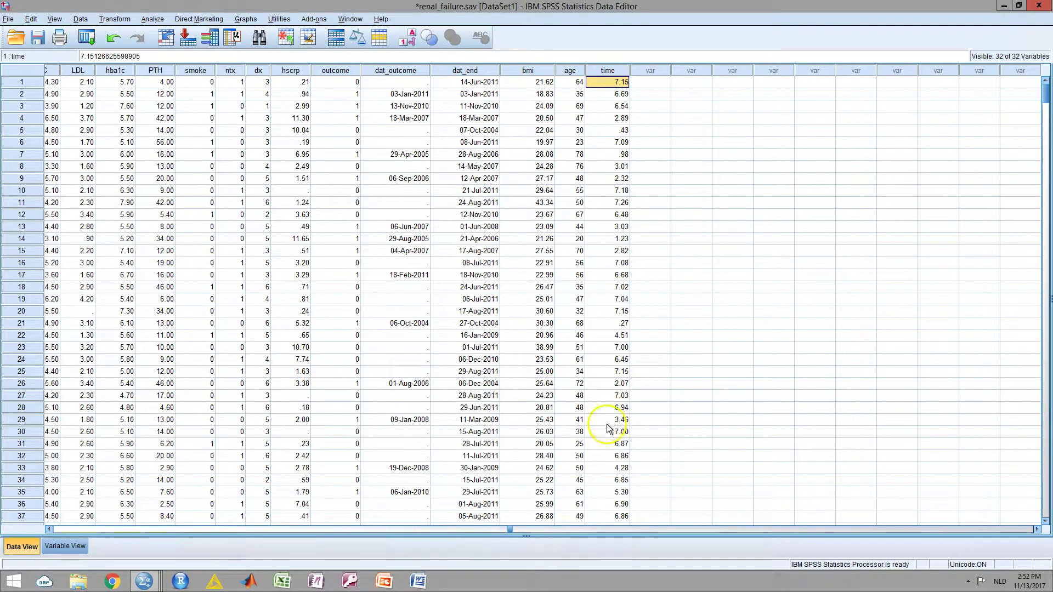
click(64, 547)
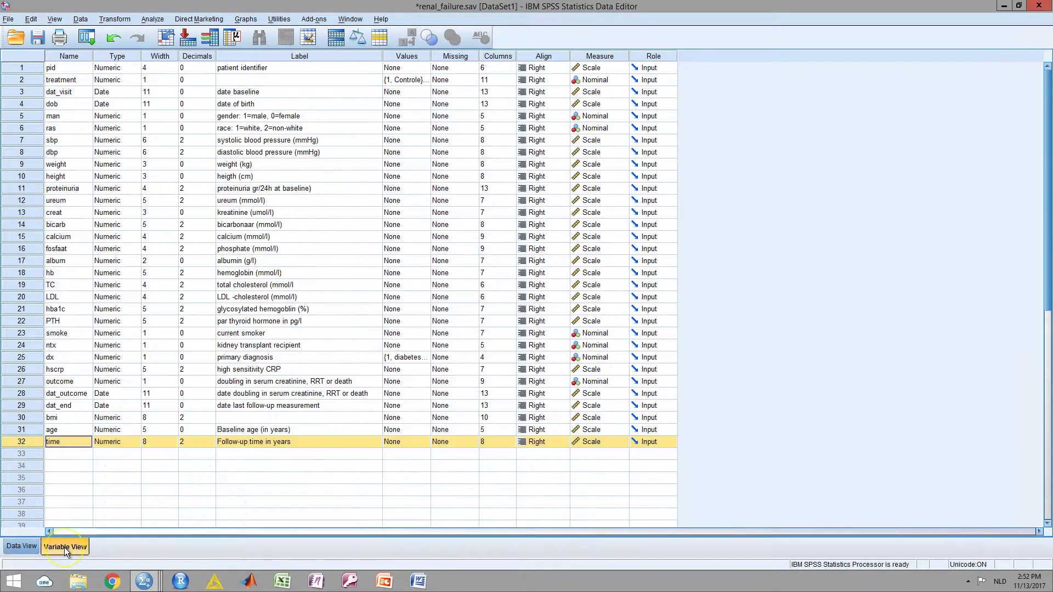
Step: Go back to data_edit.sps and examine the DO IF time < 5 condition of the follow-up truncation block
click(144, 580)
click(290, 540)
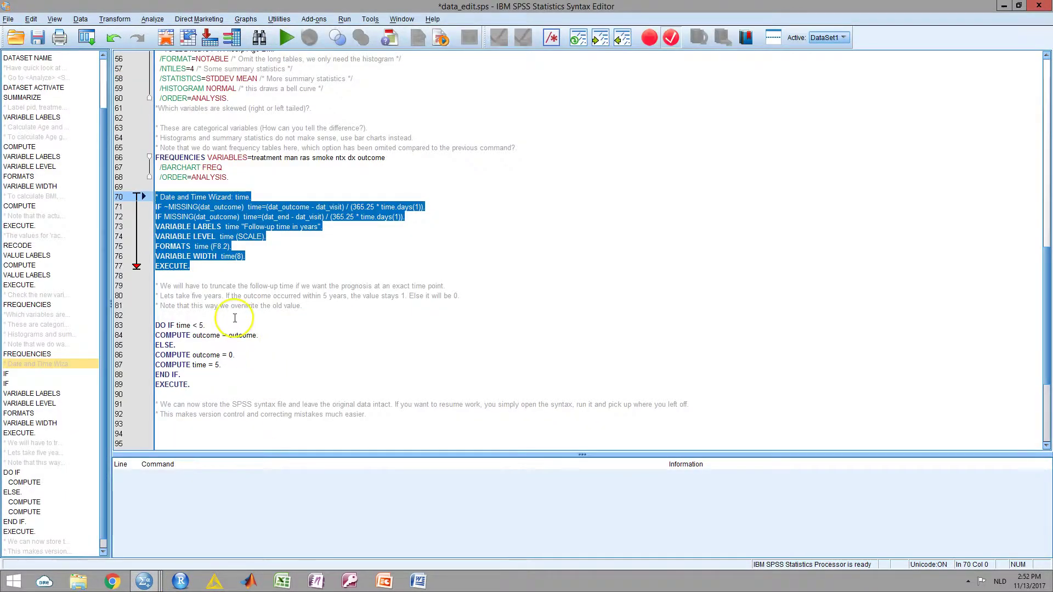
click(233, 314)
scroll(179, 296, down, 2)
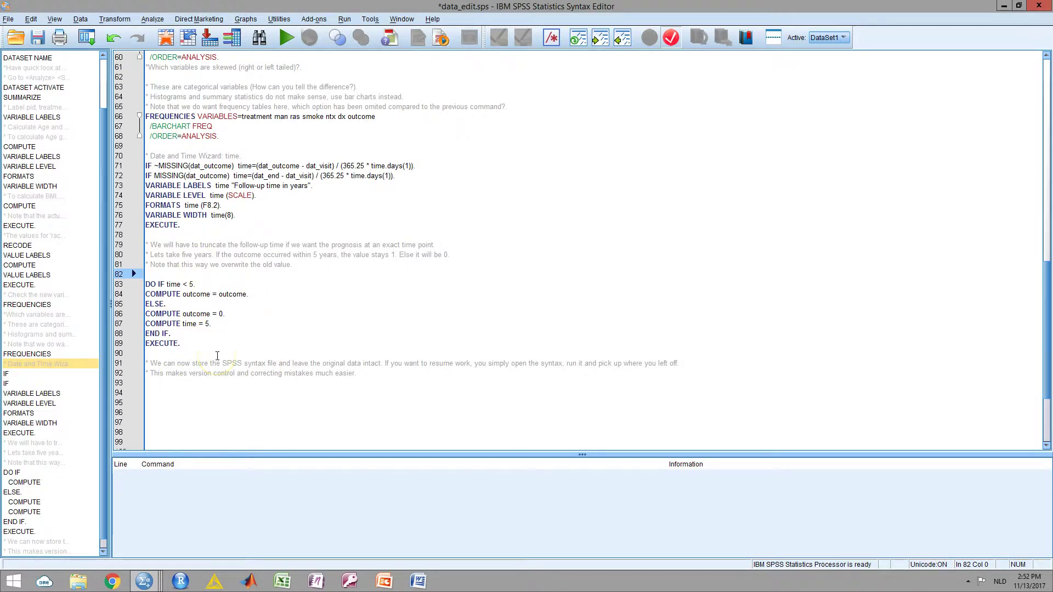
drag(198, 285, 146, 284)
click(175, 341)
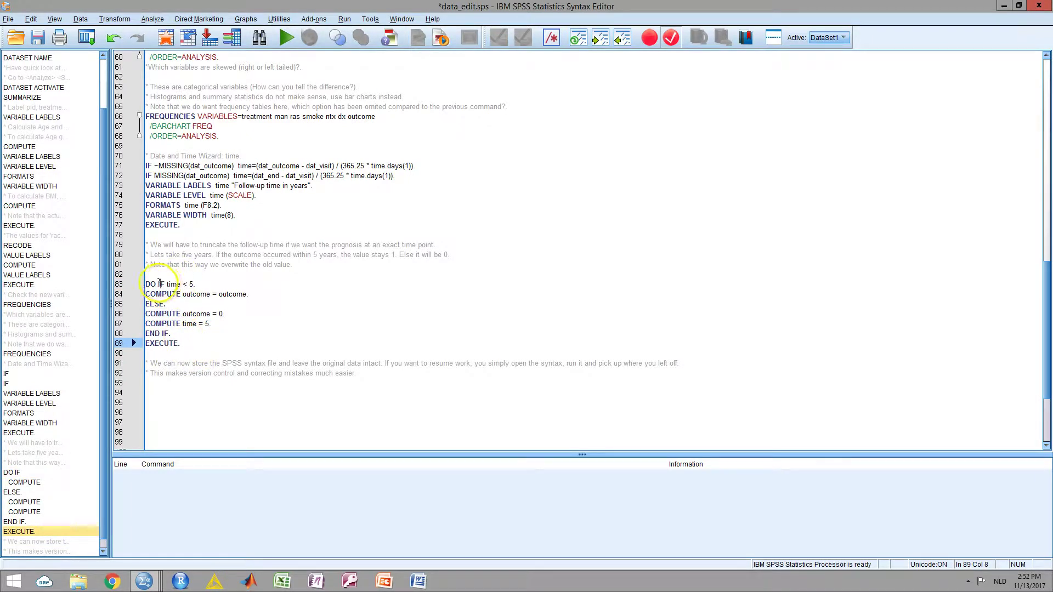
click(150, 284)
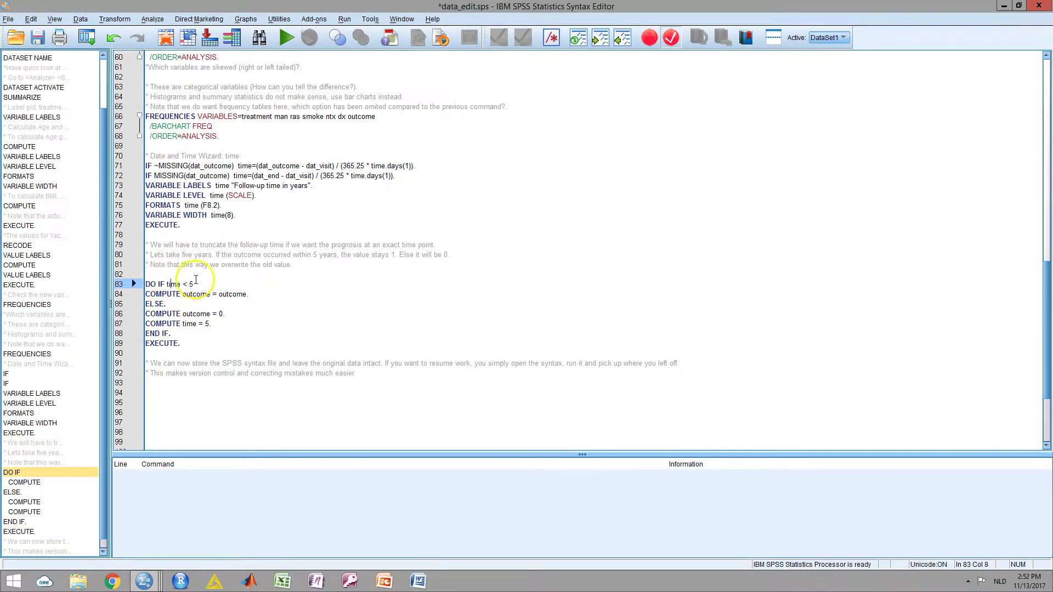
mouse_move(202, 284)
mouse_down()
mouse_move(146, 285)
mouse_move(189, 283)
mouse_up()
click(197, 284)
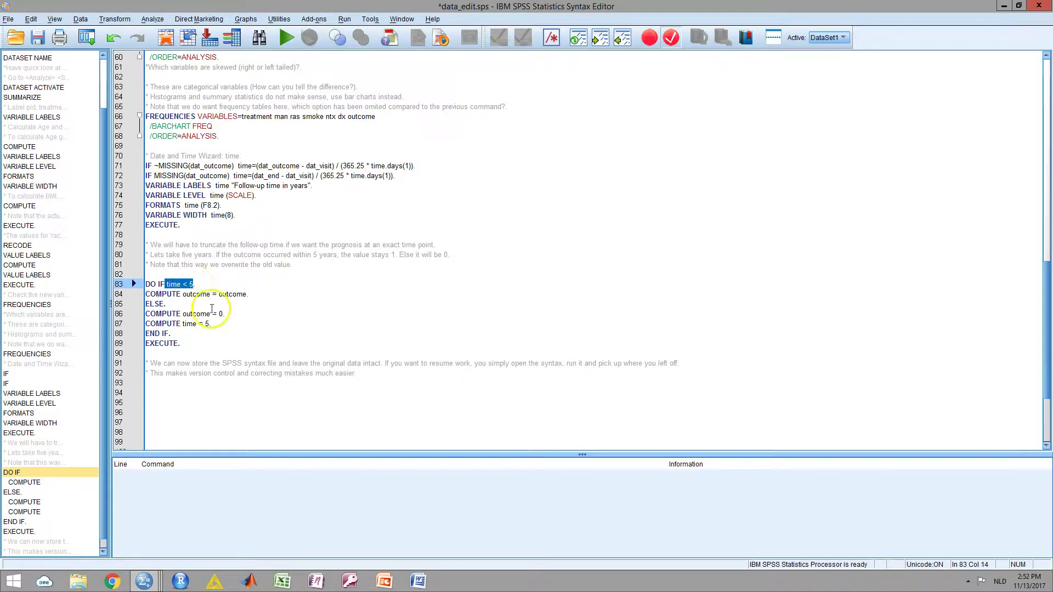
Step: Examine the COMPUTE commands for outcome and time in the DO IF and ELSE branches
drag(200, 284, 255, 292)
click(172, 293)
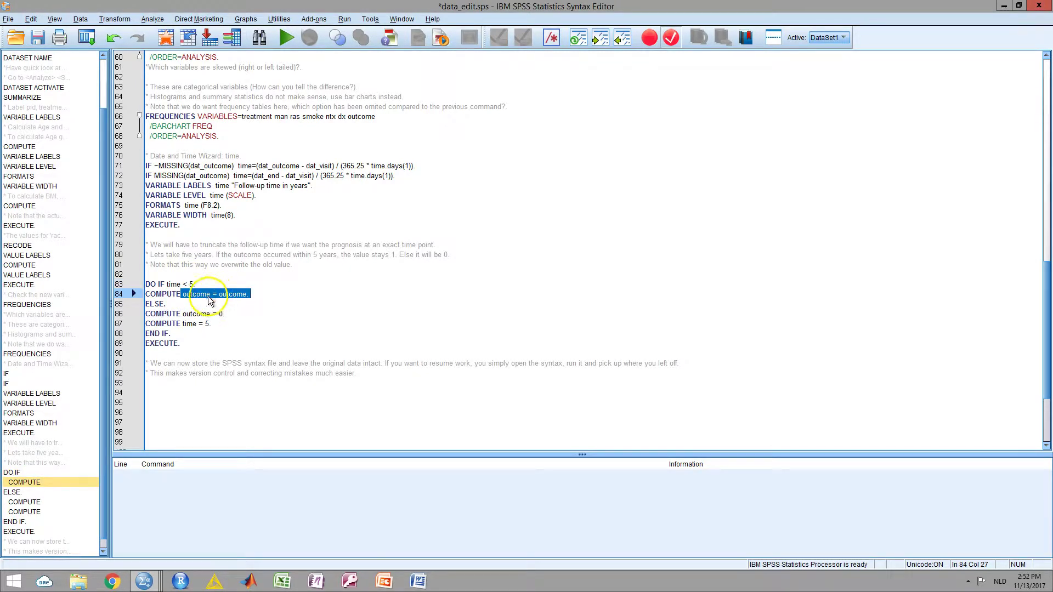
drag(172, 313, 228, 320)
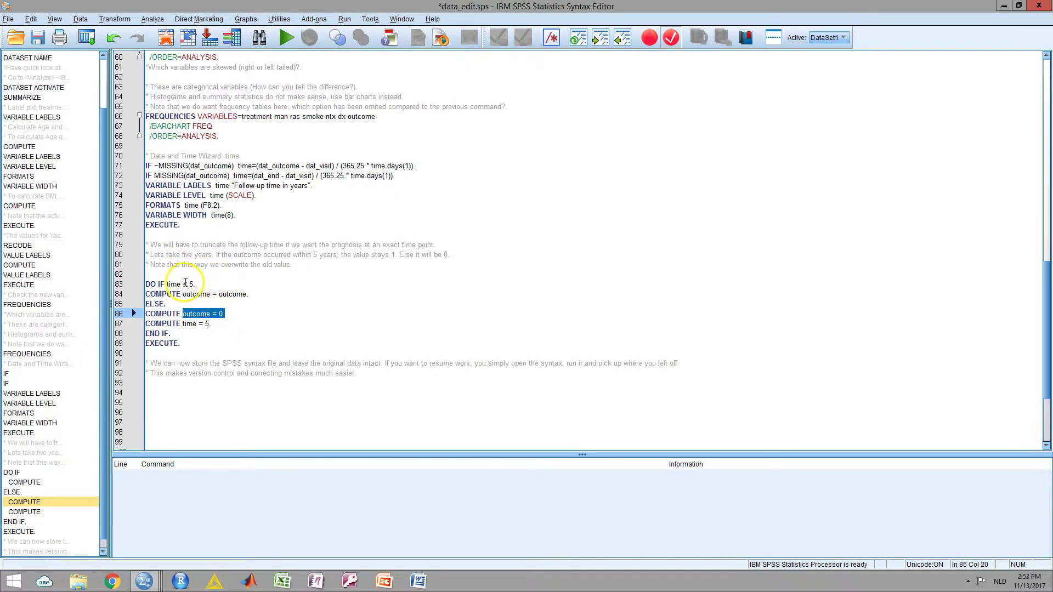
click(216, 322)
drag(230, 311, 134, 323)
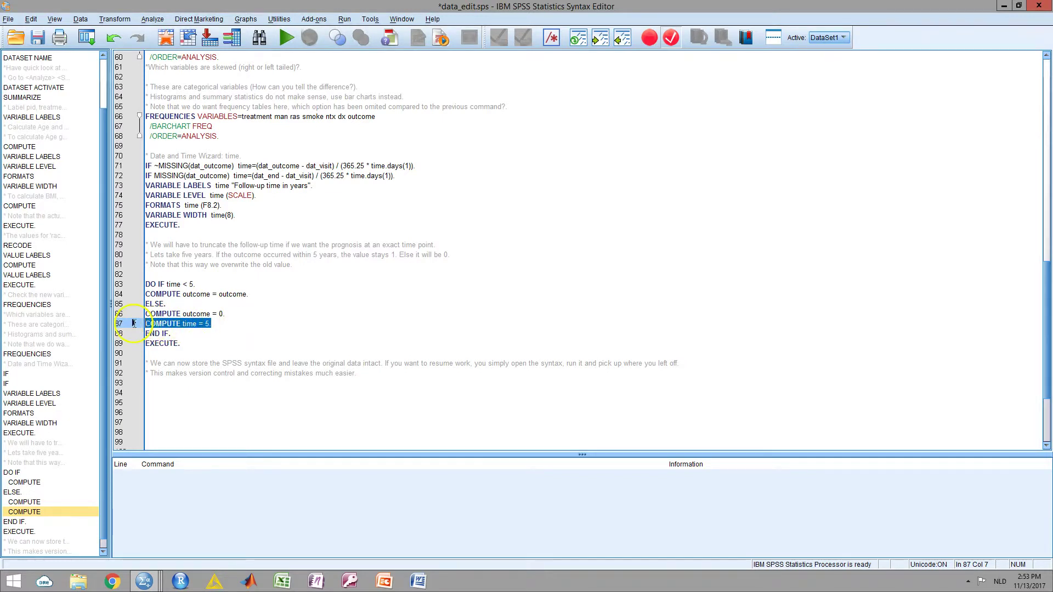
Step: Run the DO IF block through EXECUTE to truncate follow-up at 5 years, and check the outcome and time columns in the data
drag(186, 344, 145, 284)
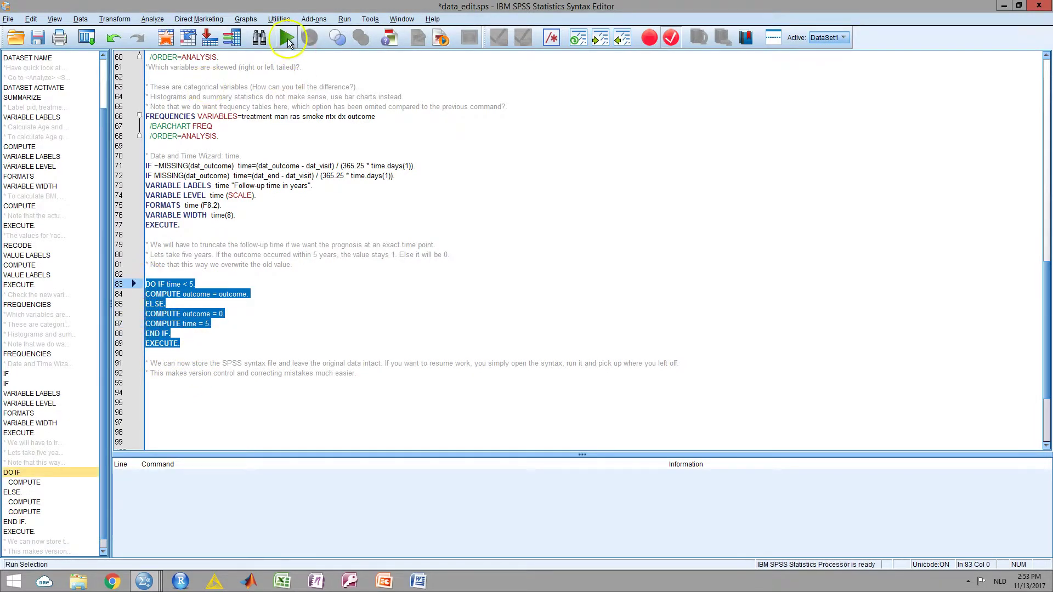
click(286, 38)
mouse_move(143, 580)
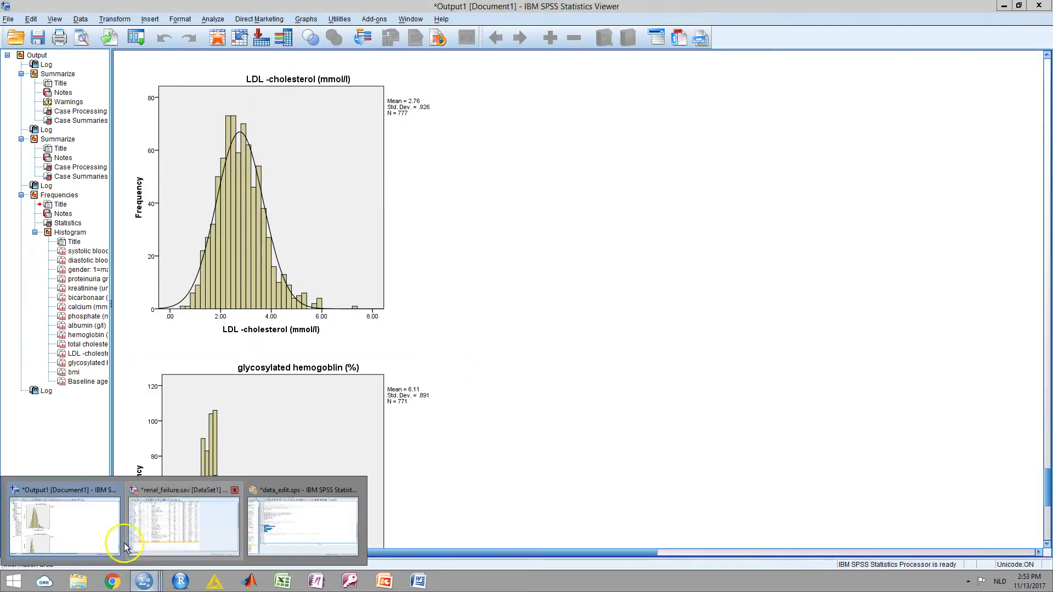
click(176, 493)
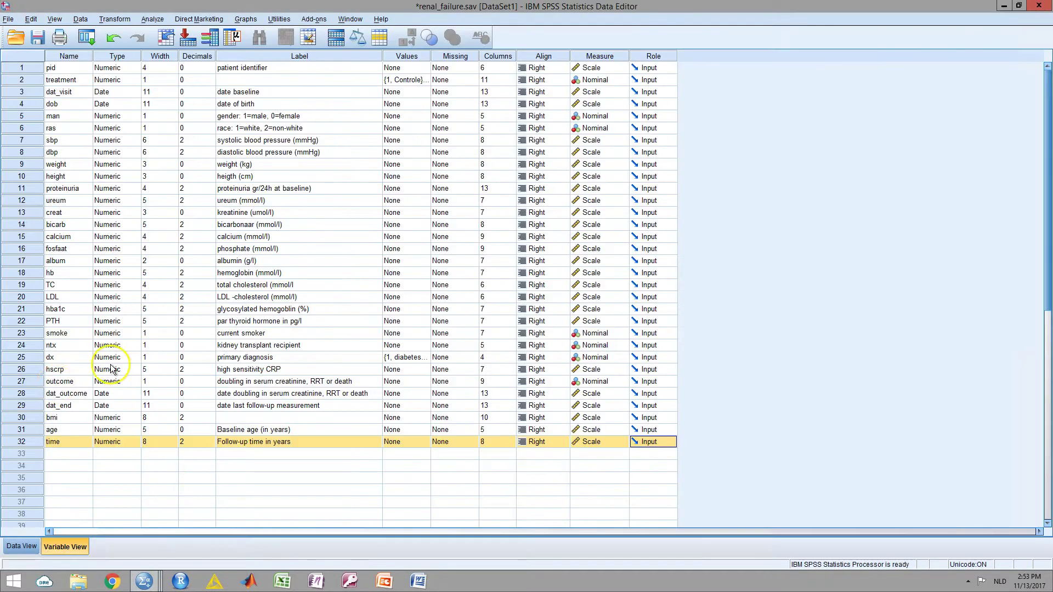
double_click(26, 382)
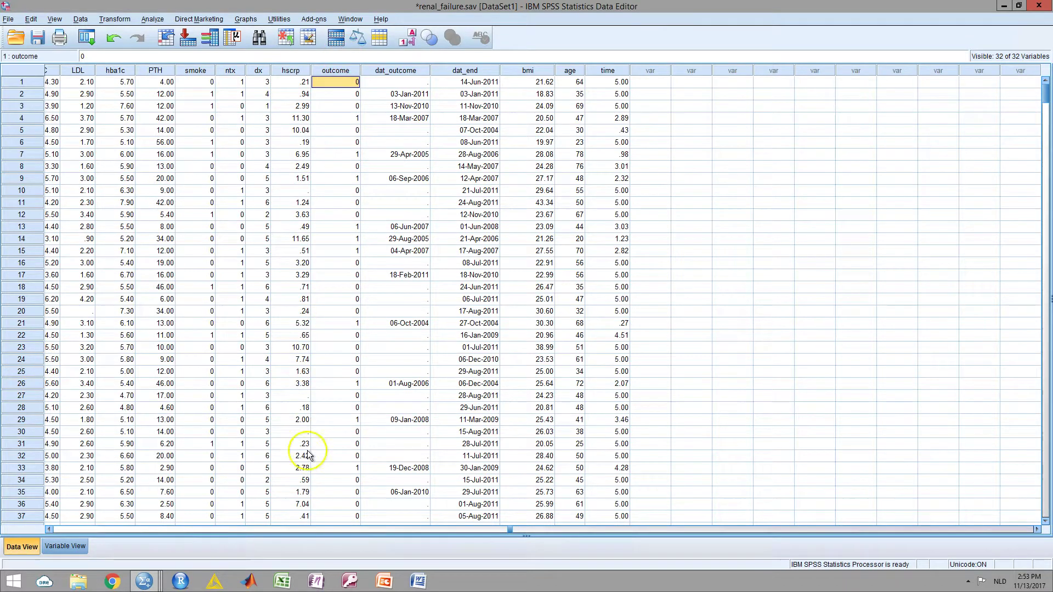